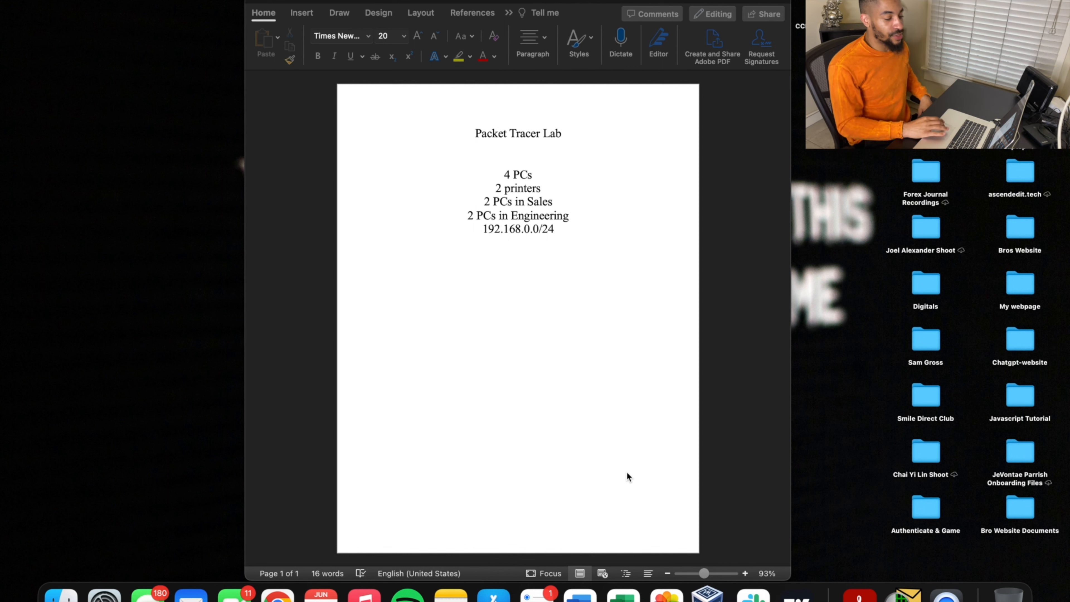
# - Switch to Cisco Packet Tracer and place two PCs one above the other on the left side of the logical workspace
pyautogui.click(541, 236)
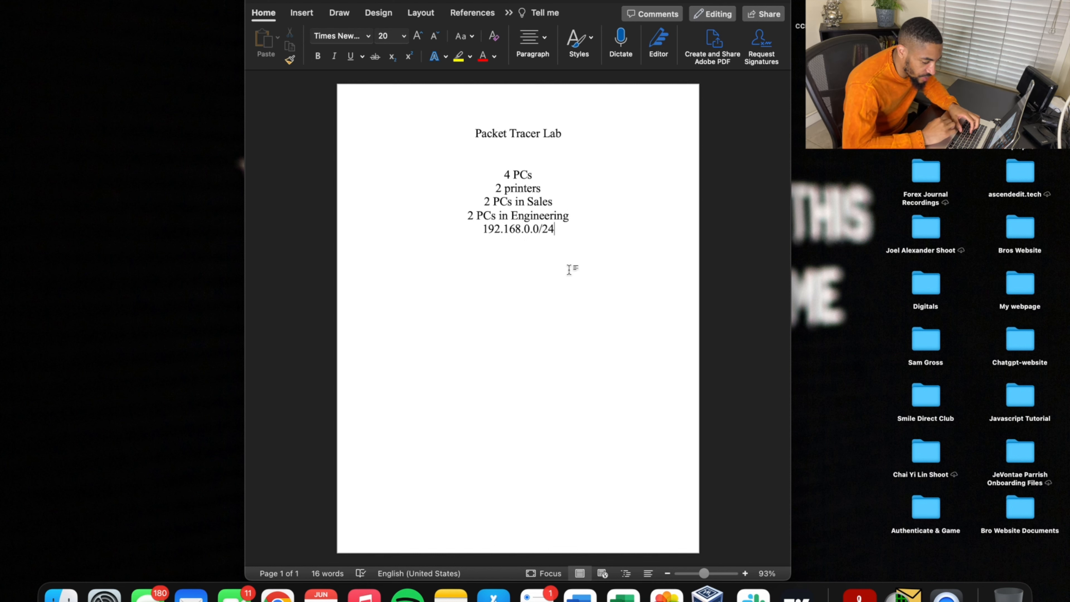
pyautogui.click(904, 594)
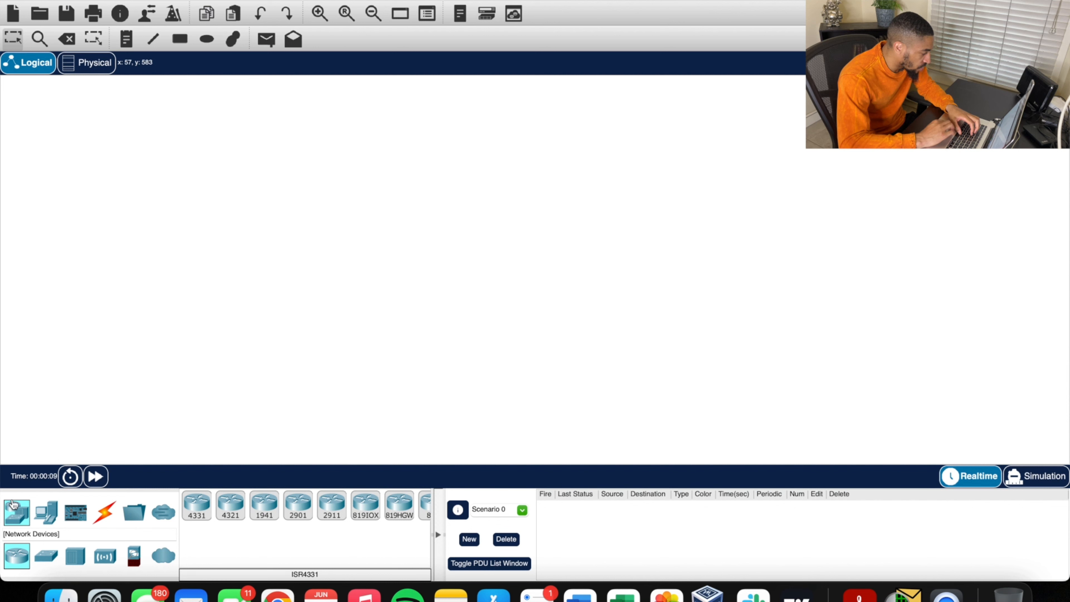
pyautogui.click(44, 512)
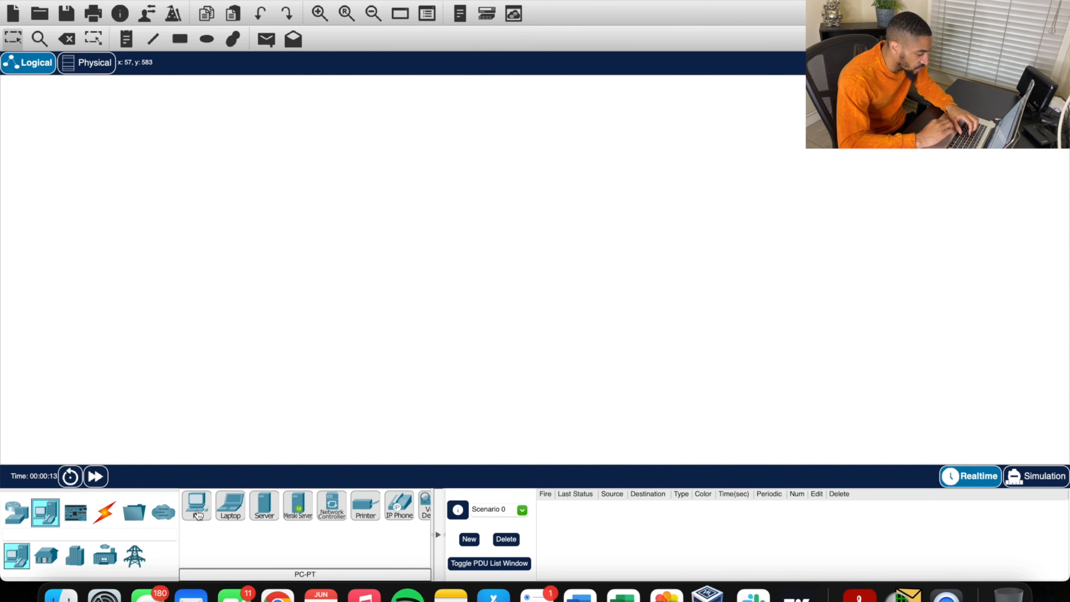
pyautogui.moveTo(198, 514); pyautogui.dragTo(177, 179)
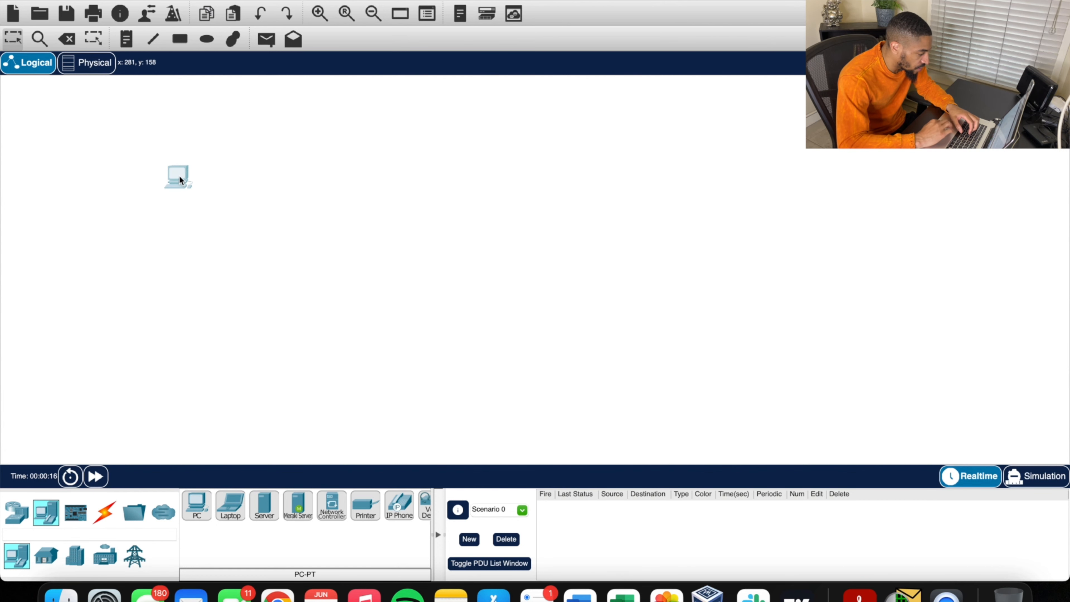
pyautogui.moveTo(196, 506); pyautogui.dragTo(177, 262)
pyautogui.moveTo(179, 173); pyautogui.dragTo(157, 161)
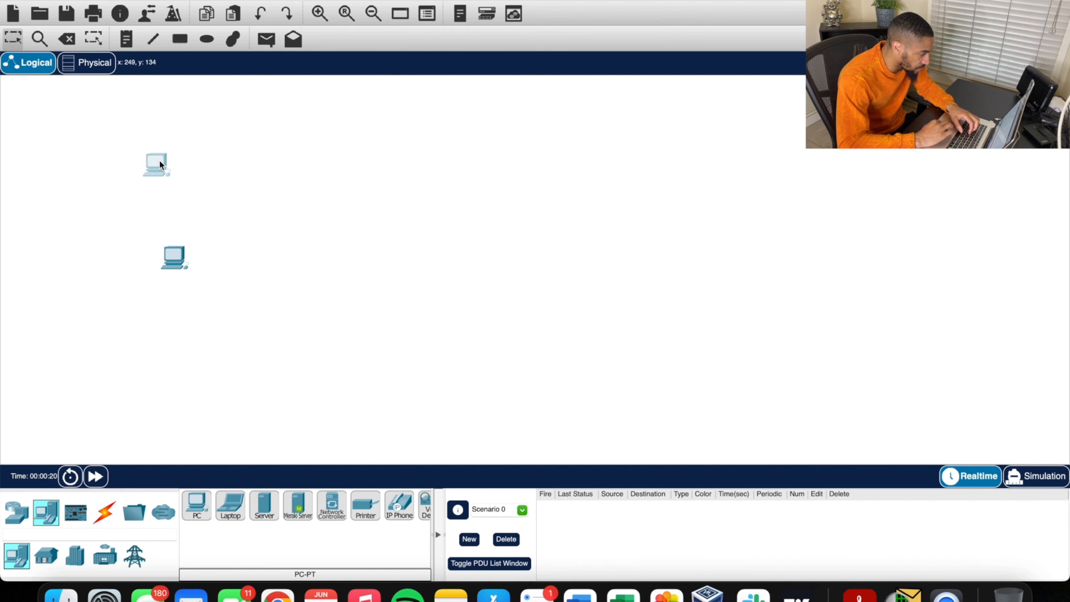
pyautogui.moveTo(172, 249); pyautogui.dragTo(145, 251)
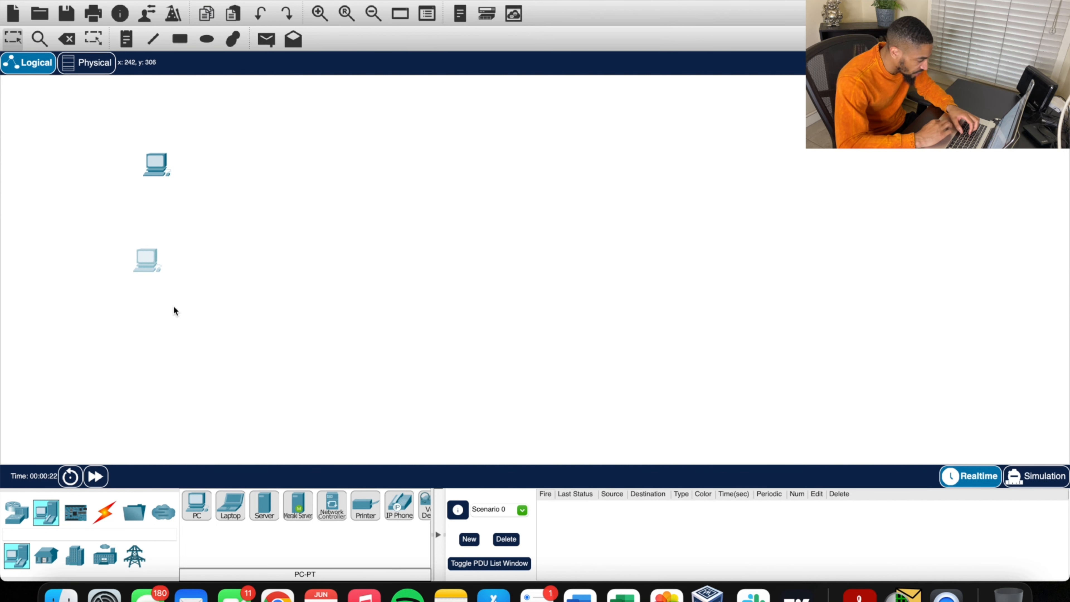
# - Add two PCs on the right side of the workspace and one printer below each pair of PCs
pyautogui.moveTo(198, 505); pyautogui.dragTo(604, 168)
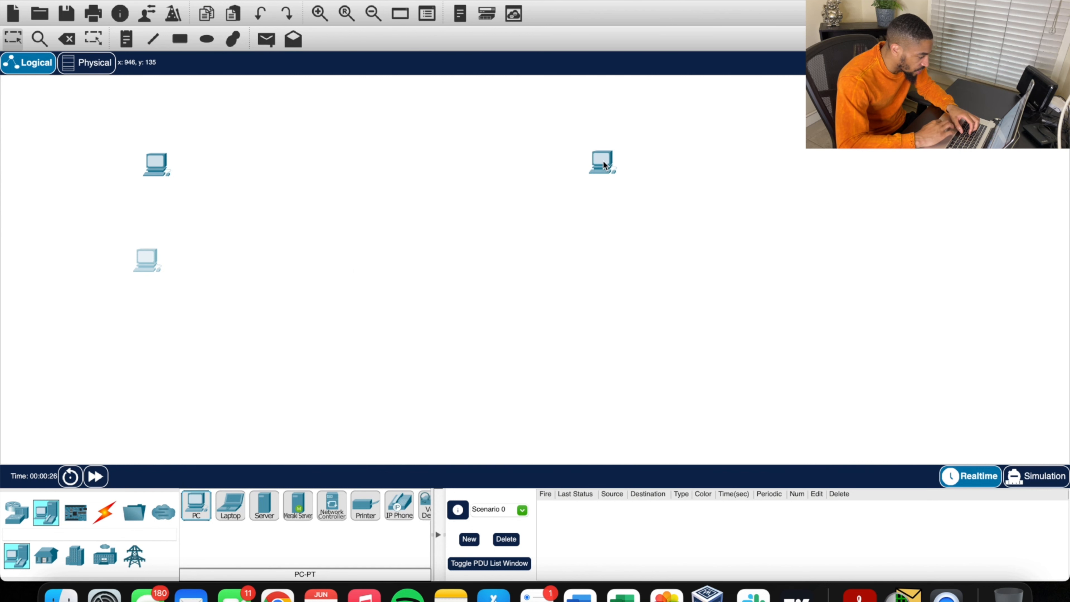
pyautogui.moveTo(196, 505); pyautogui.dragTo(615, 268)
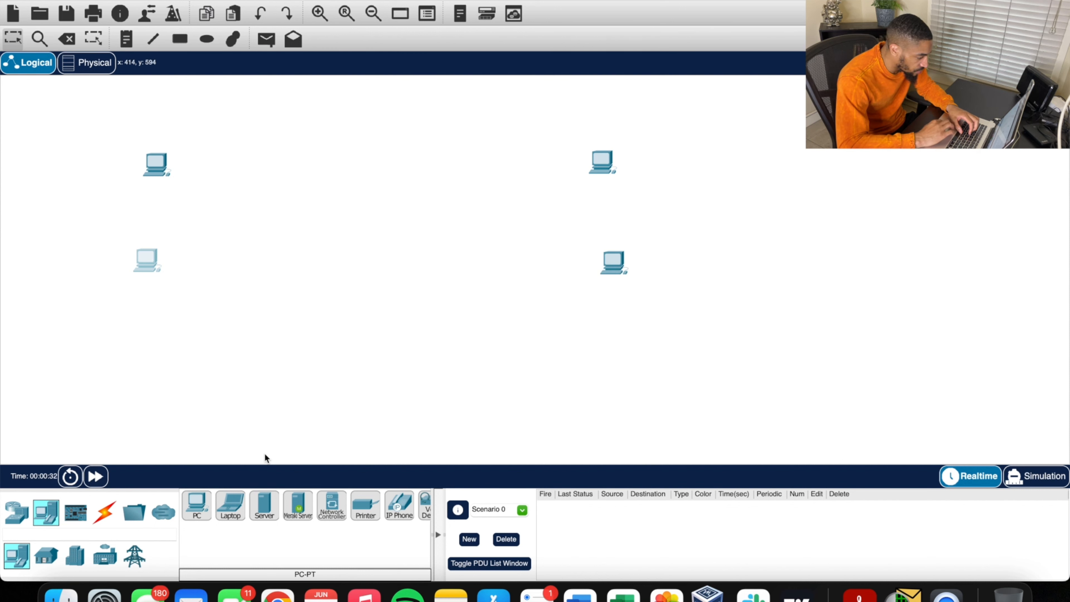
pyautogui.moveTo(364, 504); pyautogui.dragTo(167, 375)
pyautogui.moveTo(369, 511); pyautogui.dragTo(672, 358)
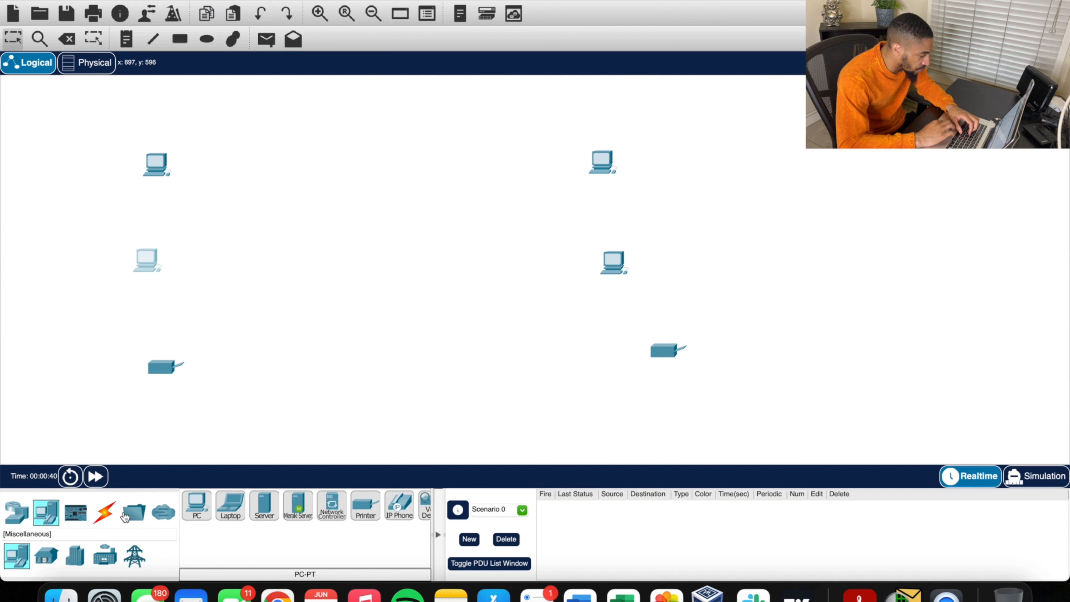
# - Place a 4331 router in the middle of the topology, between the two groups of PCs
pyautogui.click(17, 514)
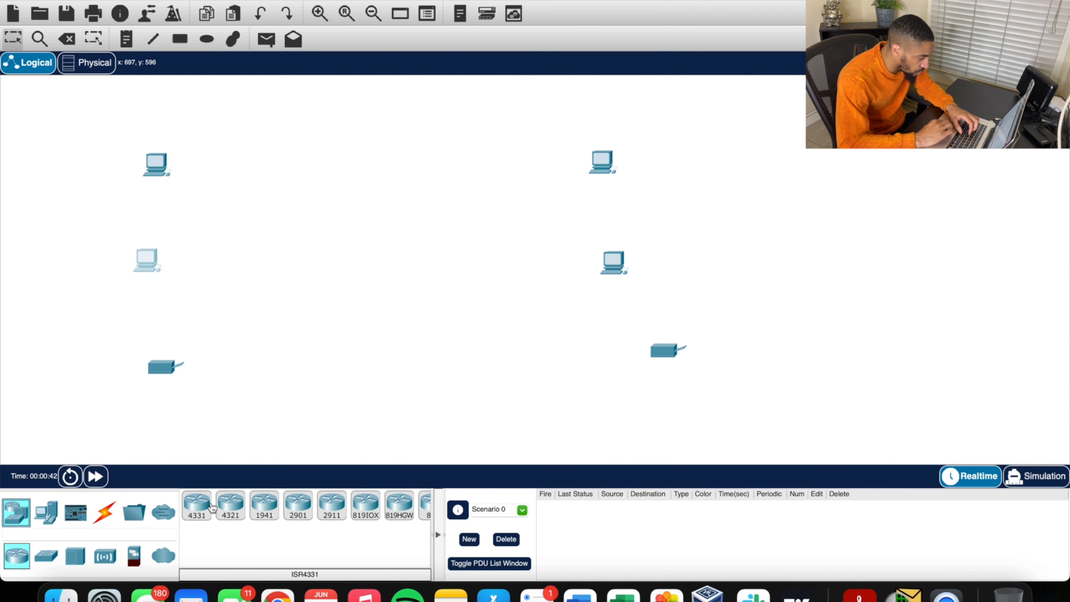
pyautogui.hscroll(3, 298, 507)
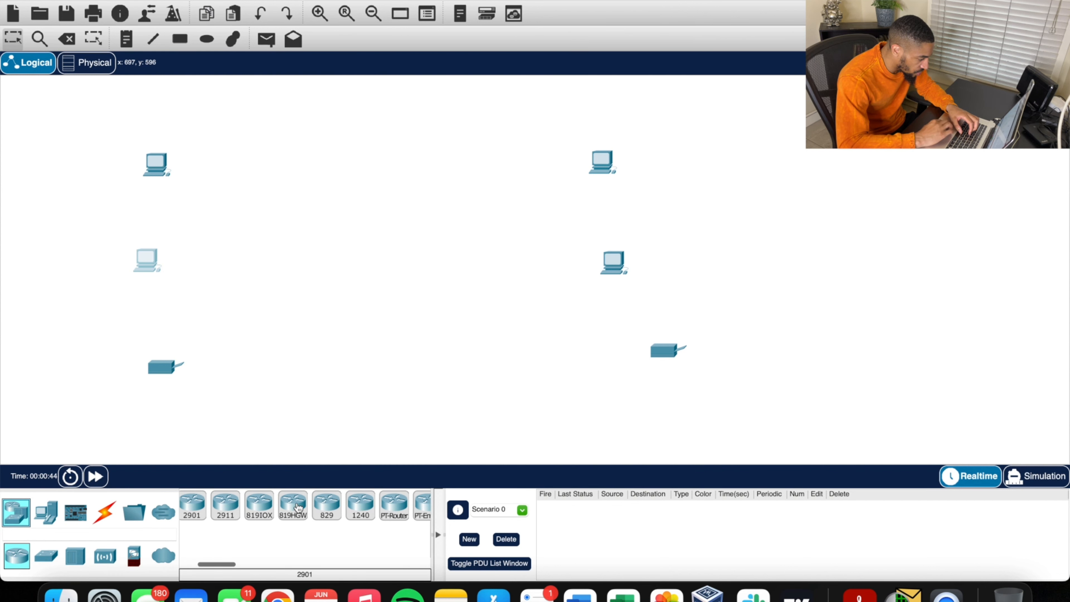
pyautogui.hscroll(4, 298, 507)
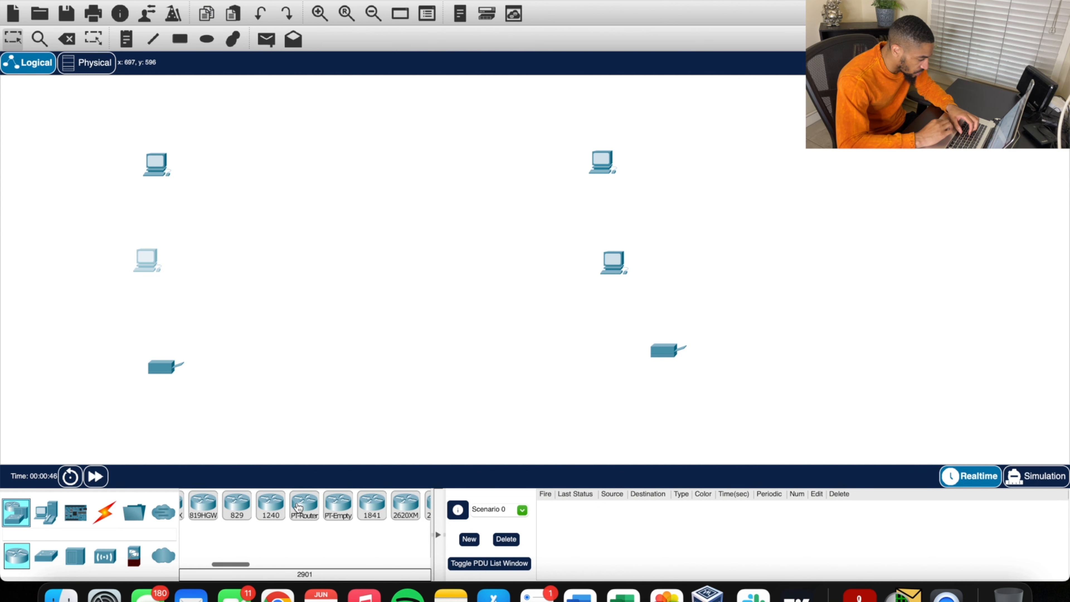
pyautogui.hscroll(-7, 299, 507)
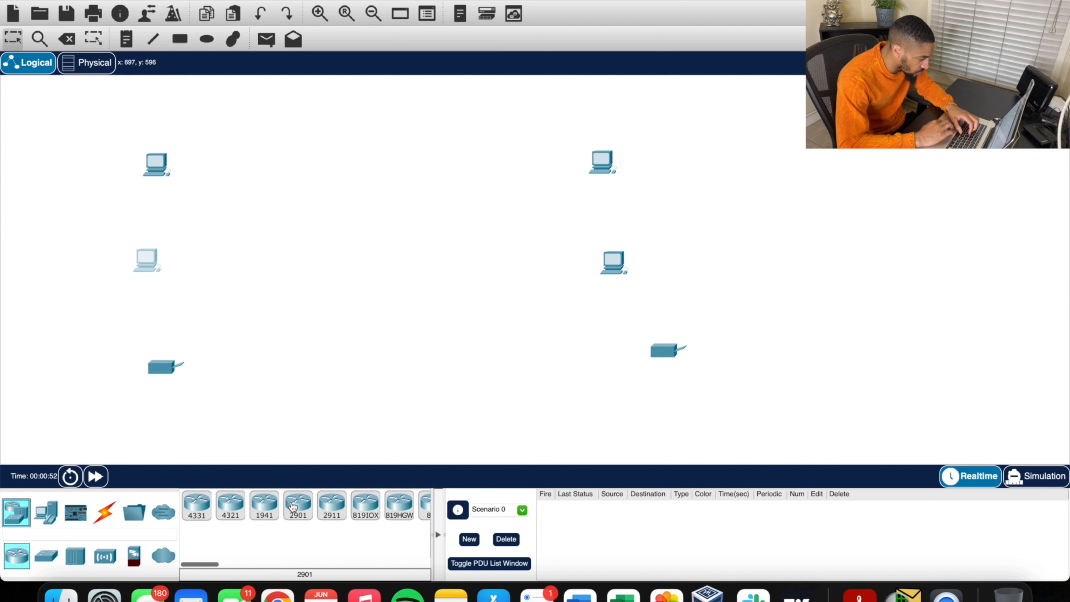
pyautogui.moveTo(197, 508); pyautogui.dragTo(380, 358)
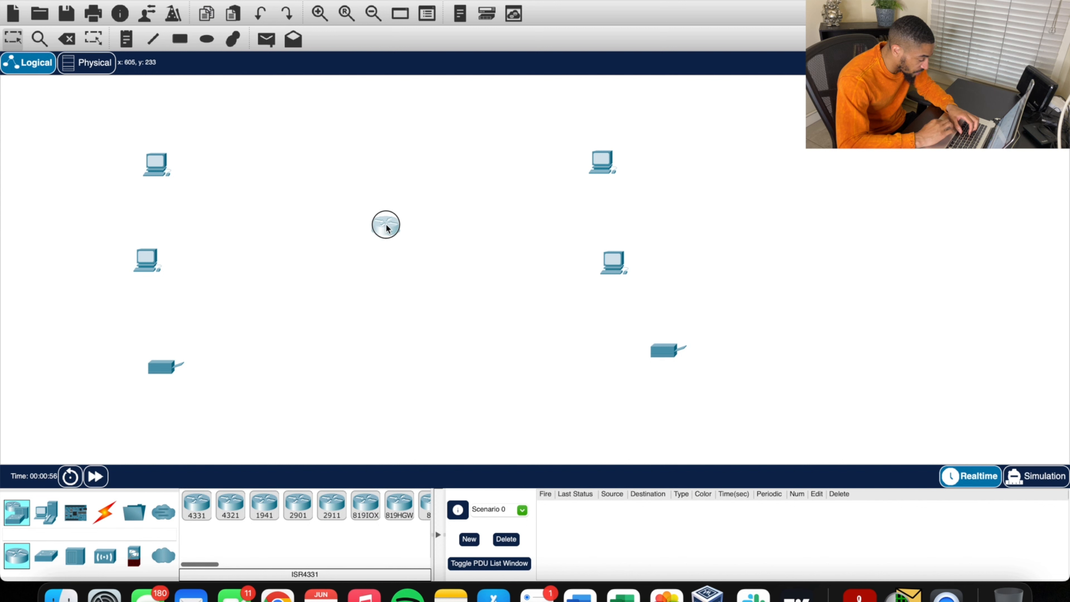
pyautogui.click(386, 226)
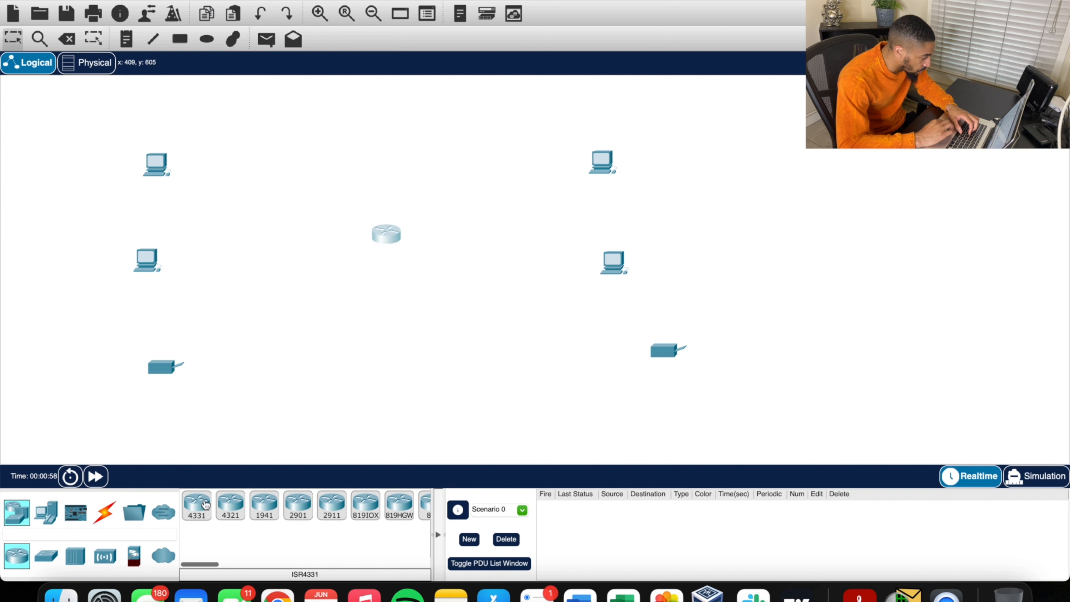
# - Place two 2960 switches, one on each side of the router
pyautogui.click(46, 555)
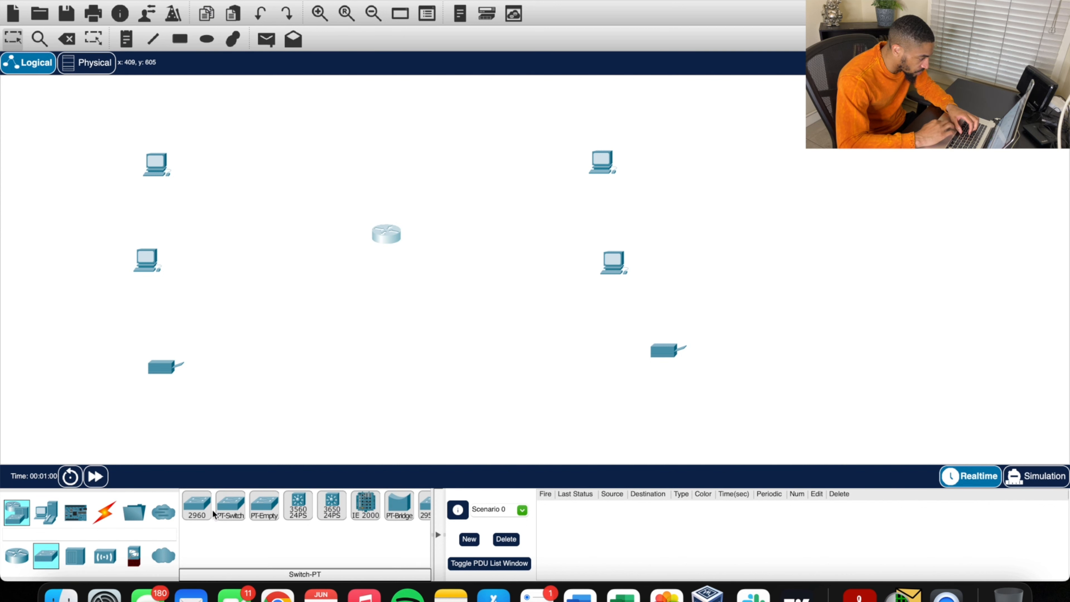
pyautogui.click(197, 506)
pyautogui.click(243, 243)
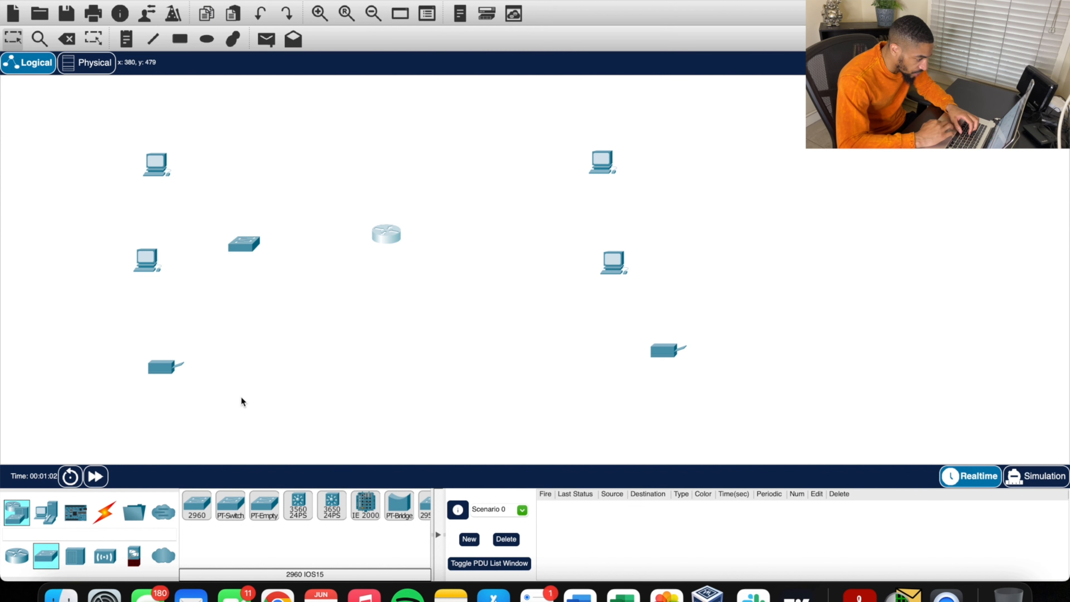
pyautogui.click(197, 507)
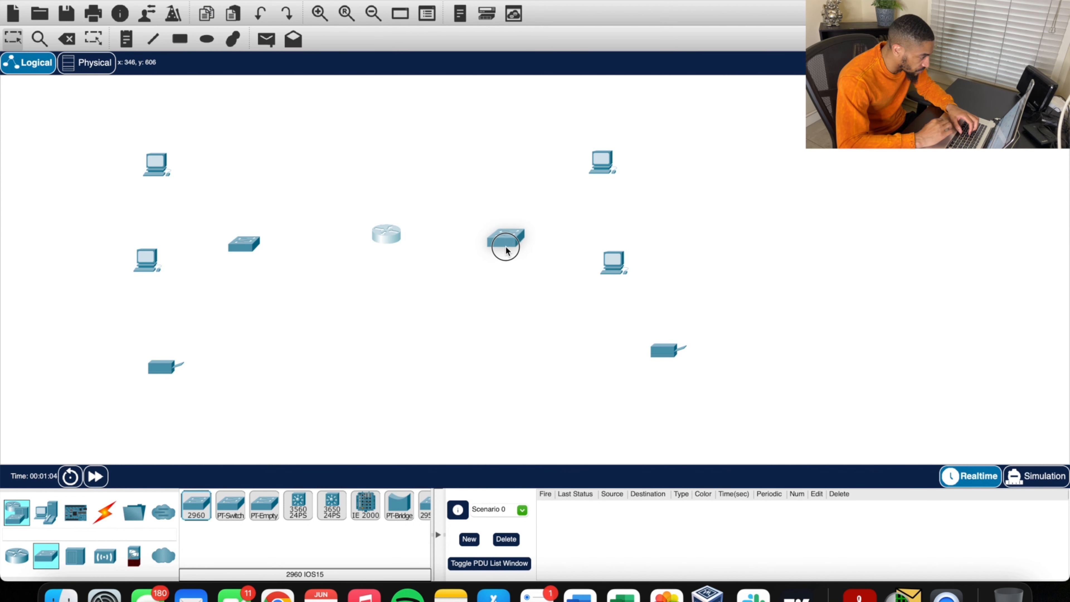
pyautogui.click(514, 245)
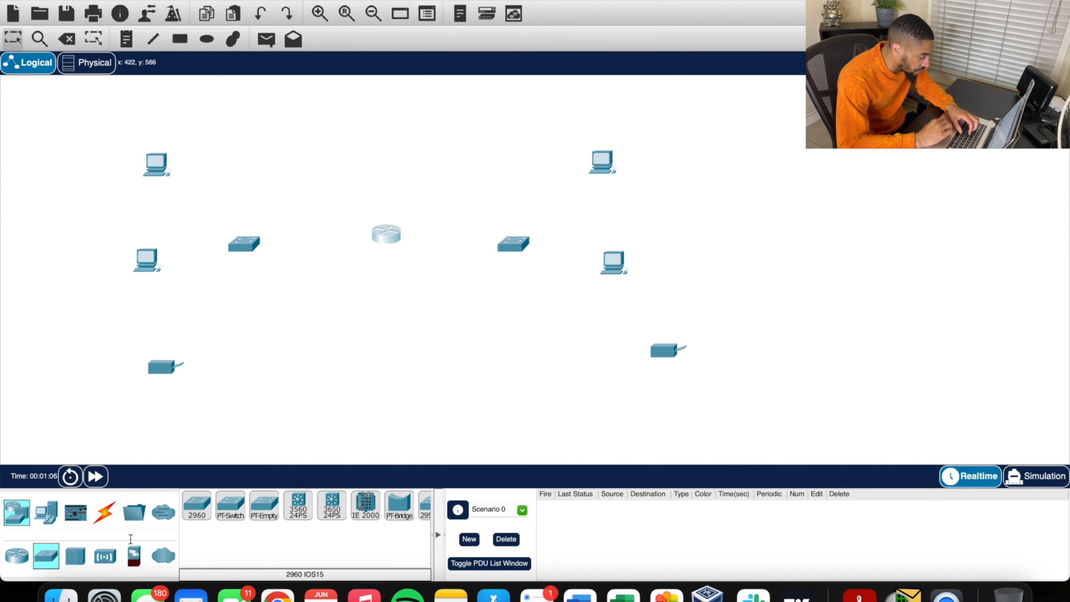
# - Connect the router to the left switch with an automatically chosen connection type
pyautogui.click(104, 512)
pyautogui.click(197, 505)
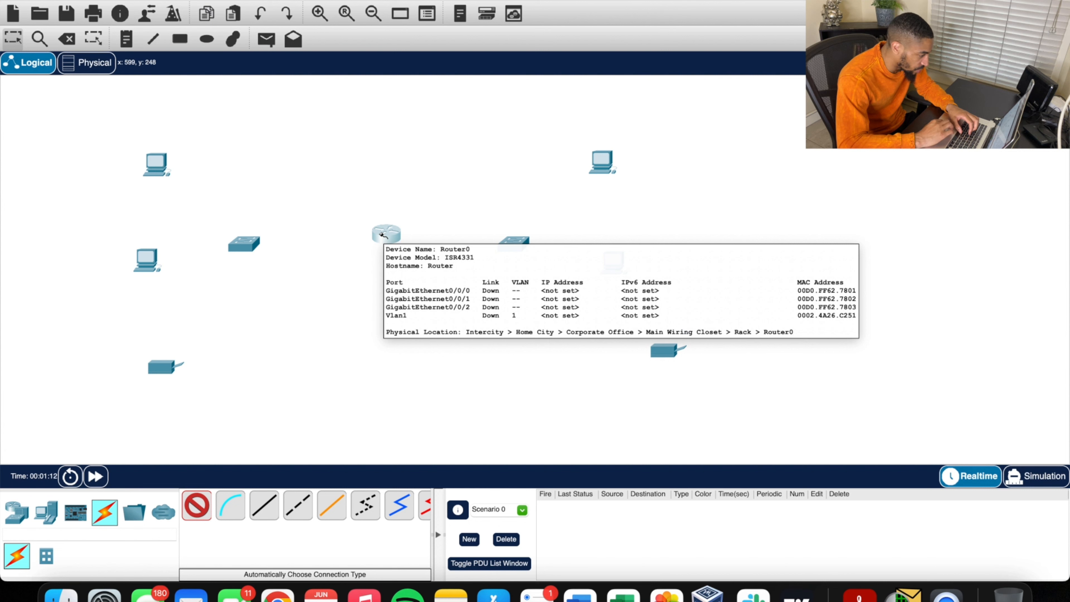
pyautogui.click(383, 235)
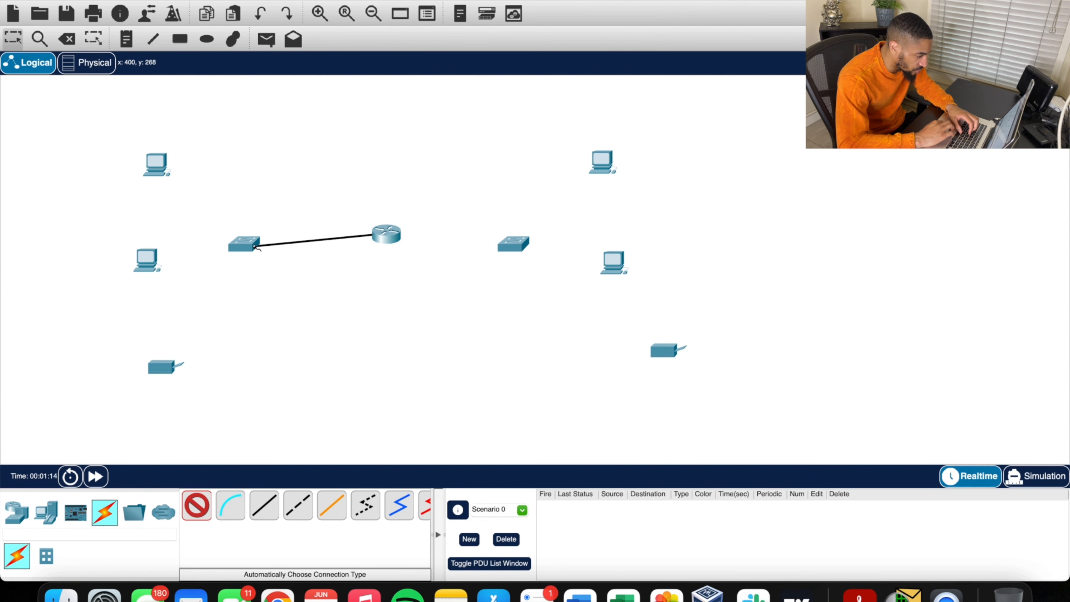
pyautogui.click(250, 247)
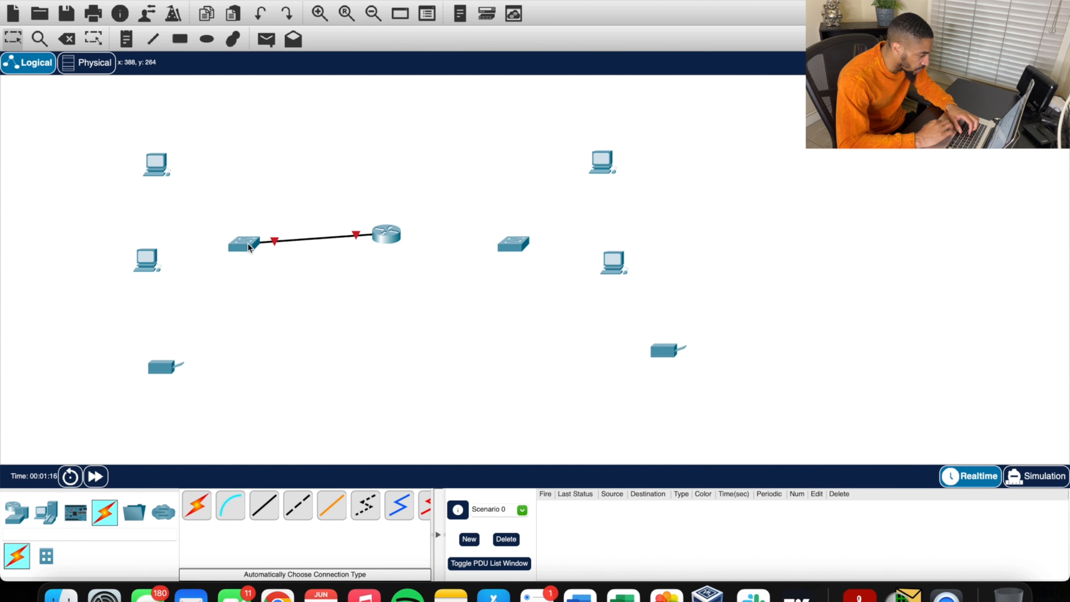
# - Connect the left switch to both left PCs and the left printer using automatically chosen connections
pyautogui.click(196, 509)
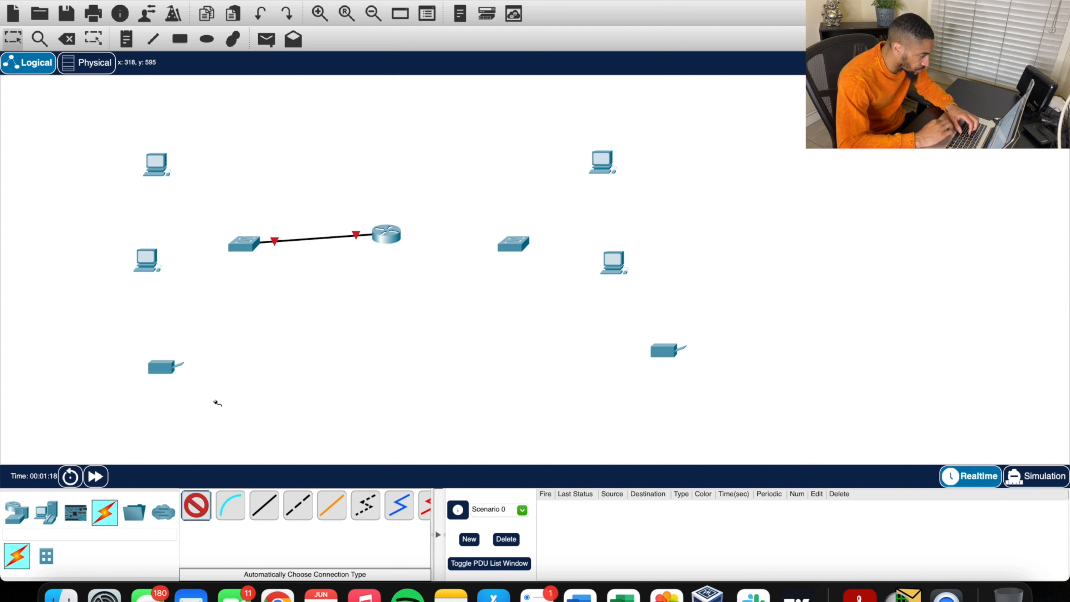
pyautogui.click(240, 245)
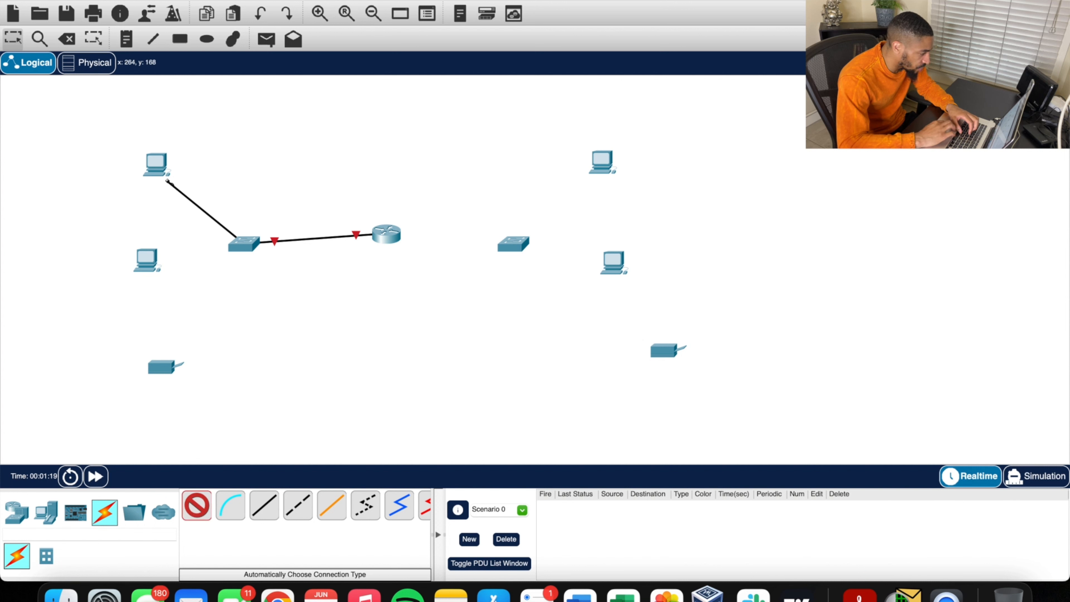
pyautogui.click(157, 165)
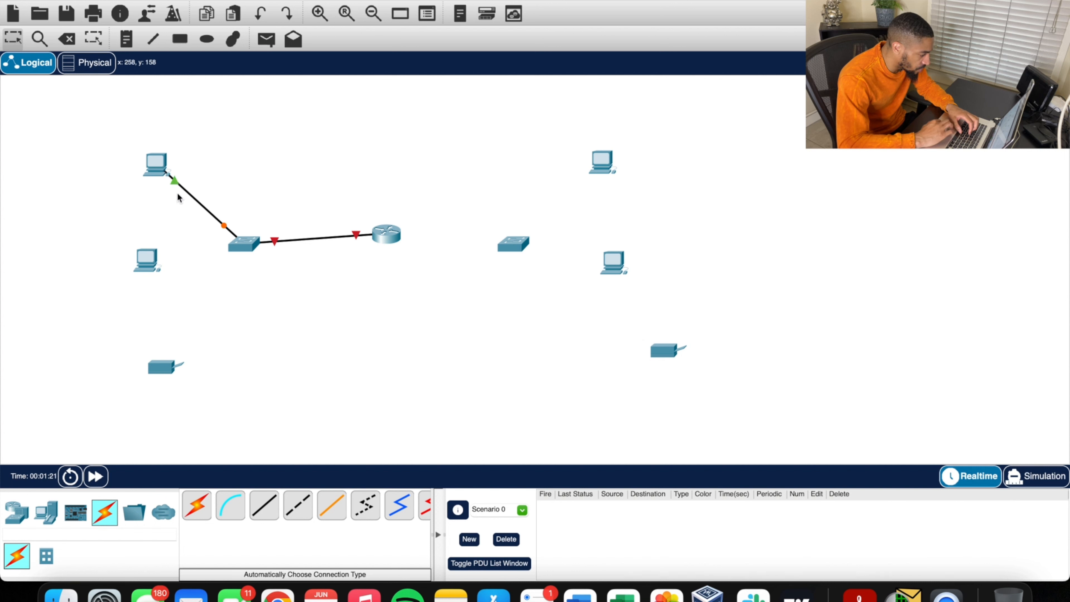
pyautogui.click(194, 507)
pyautogui.click(239, 246)
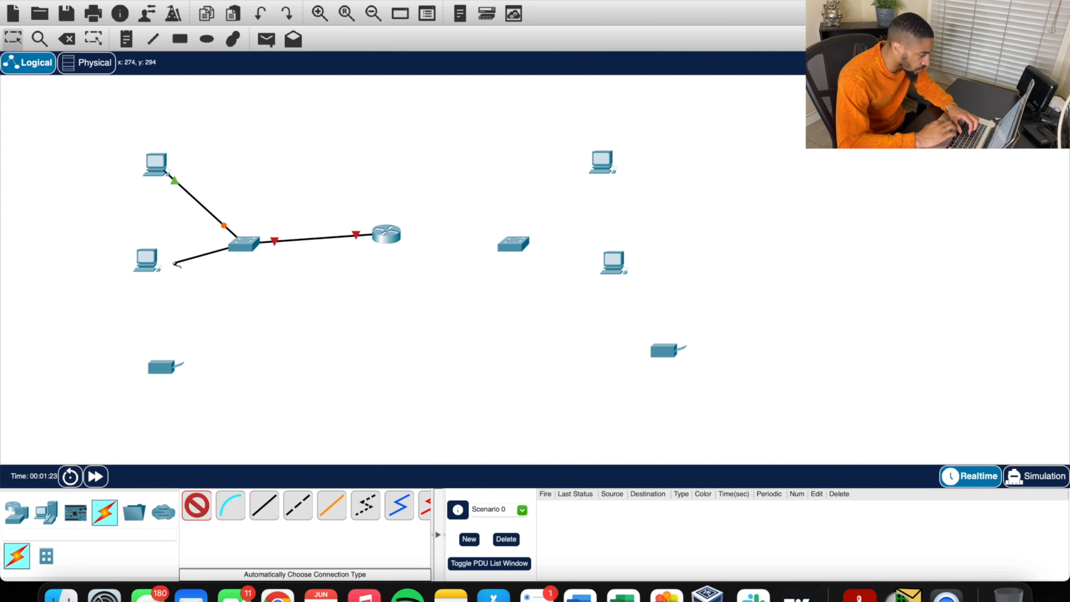
pyautogui.click(151, 261)
pyautogui.click(197, 505)
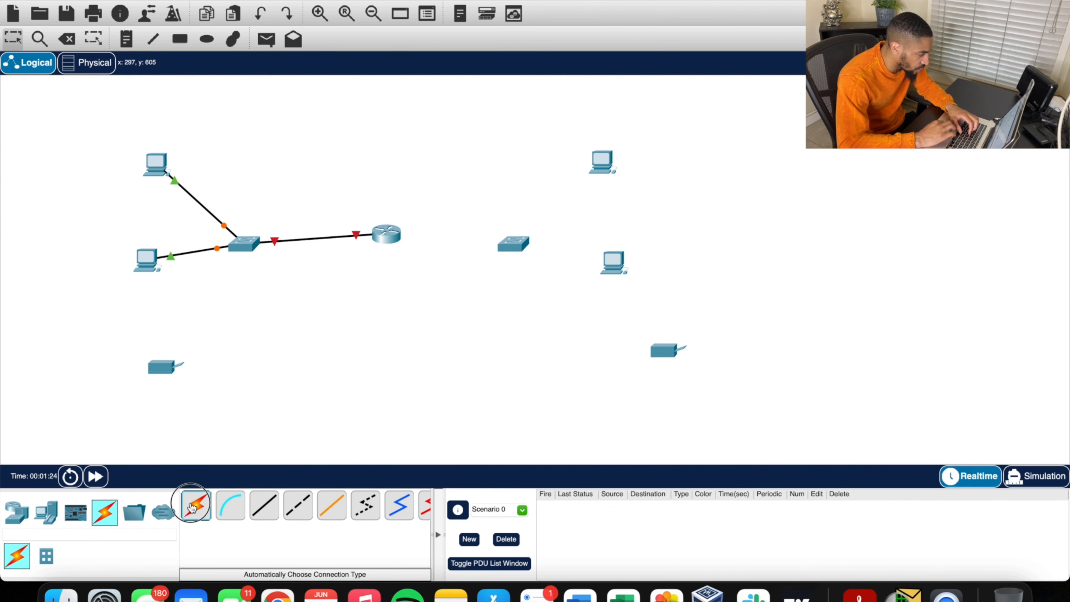
pyautogui.click(239, 244)
pyautogui.click(166, 369)
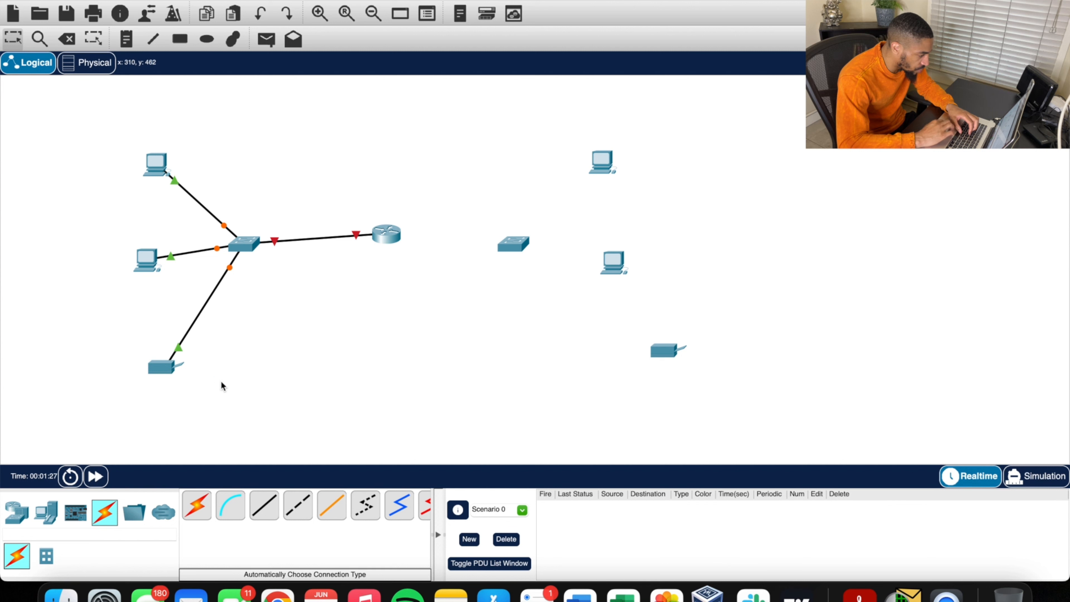
# - Connect the router to the right switch with an automatically chosen connection type
pyautogui.click(194, 505)
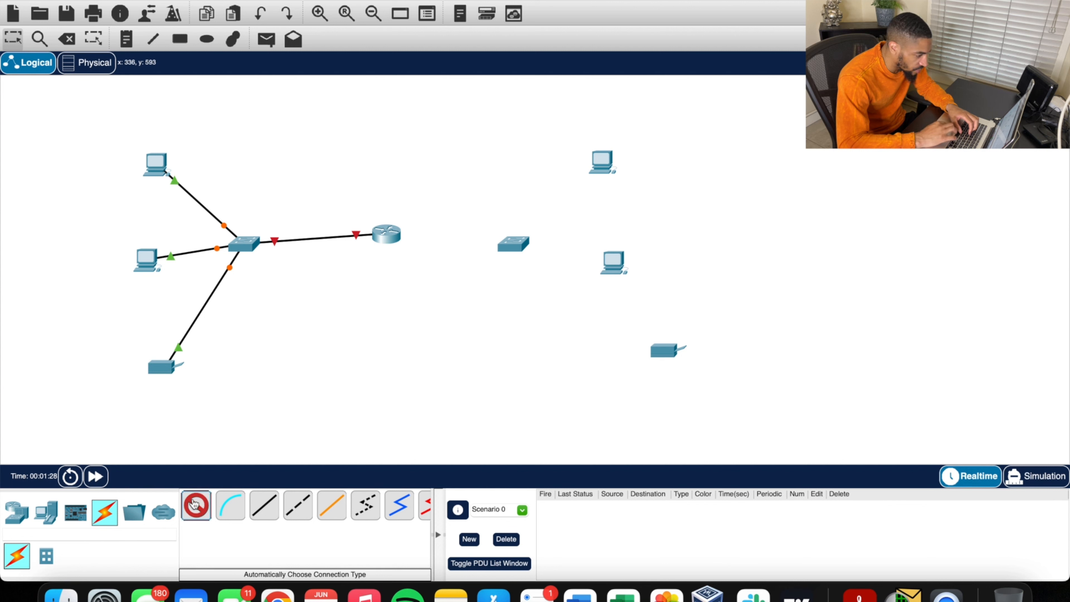
pyautogui.click(386, 234)
pyautogui.click(512, 242)
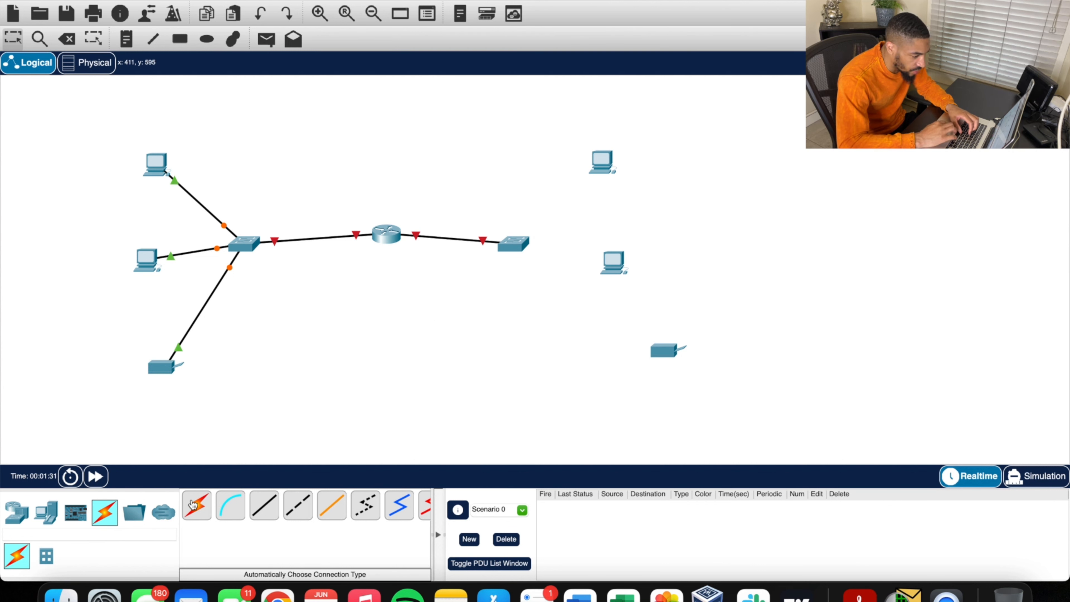
# - Connect the right switch to both right PCs and the right printer using automatically chosen connections
pyautogui.click(194, 505)
pyautogui.click(513, 242)
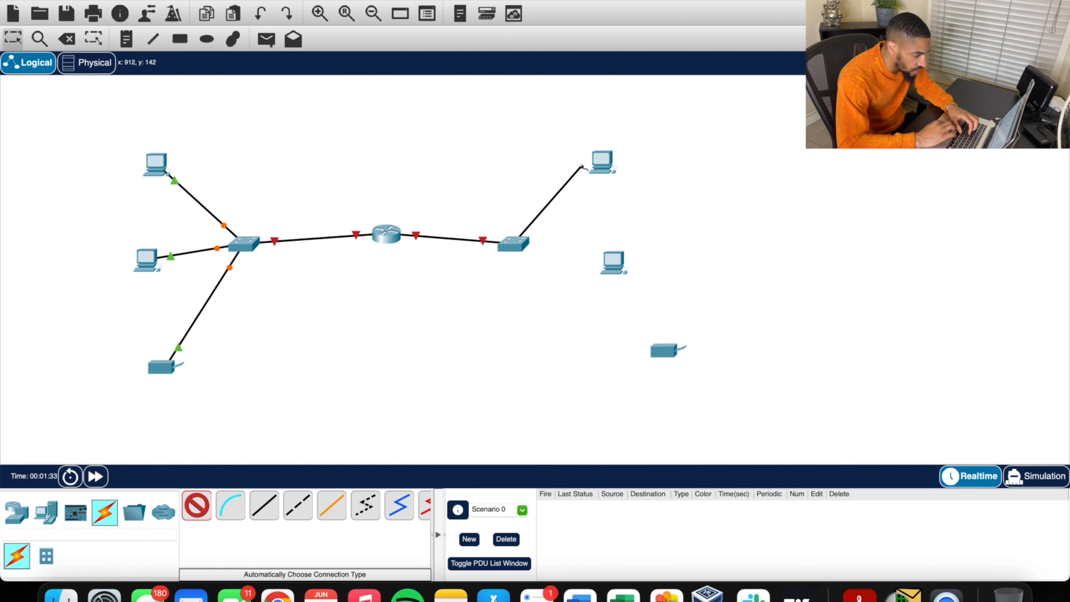
pyautogui.click(600, 159)
pyautogui.click(195, 505)
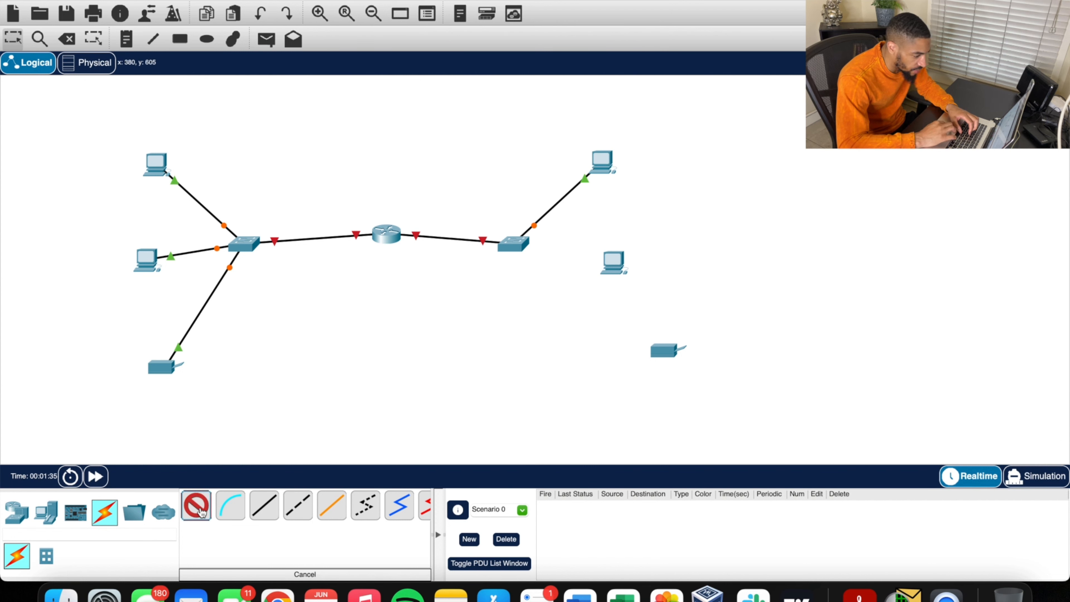
pyautogui.click(512, 243)
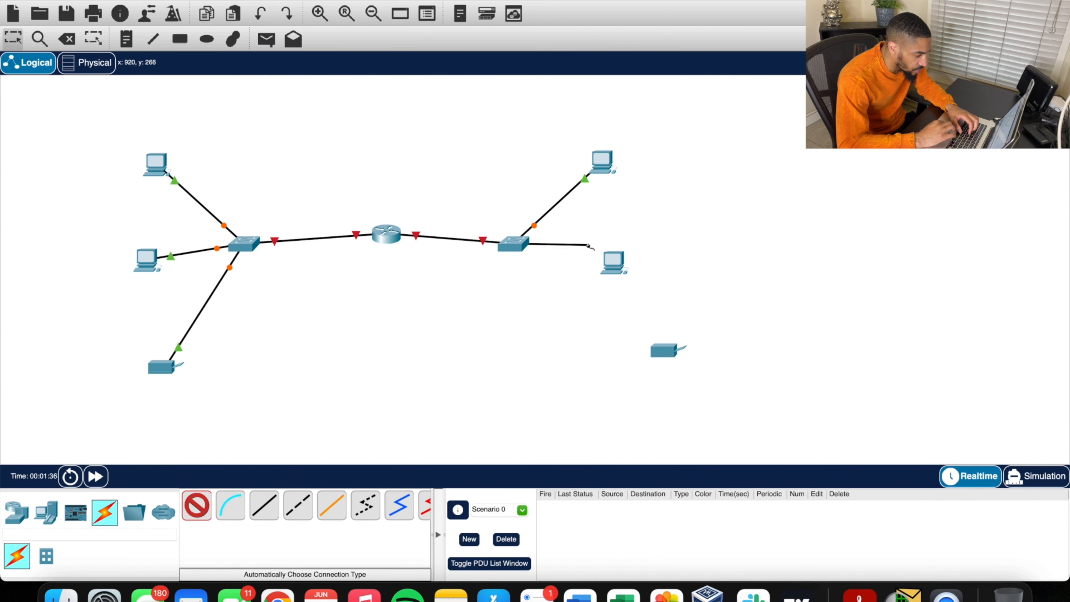
pyautogui.click(612, 263)
pyautogui.click(196, 504)
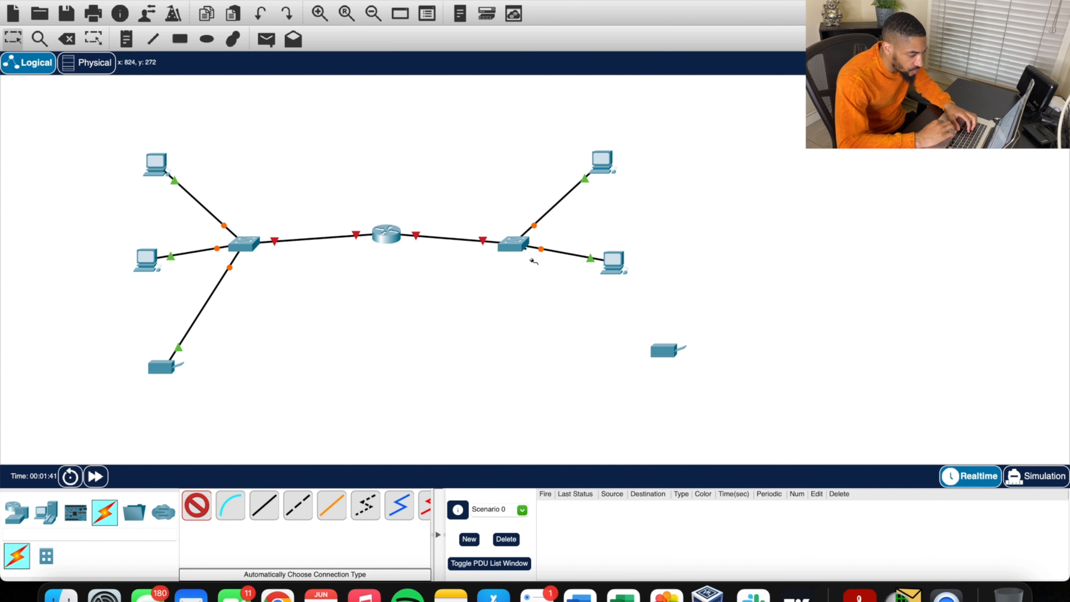
pyautogui.click(522, 248)
pyautogui.click(659, 349)
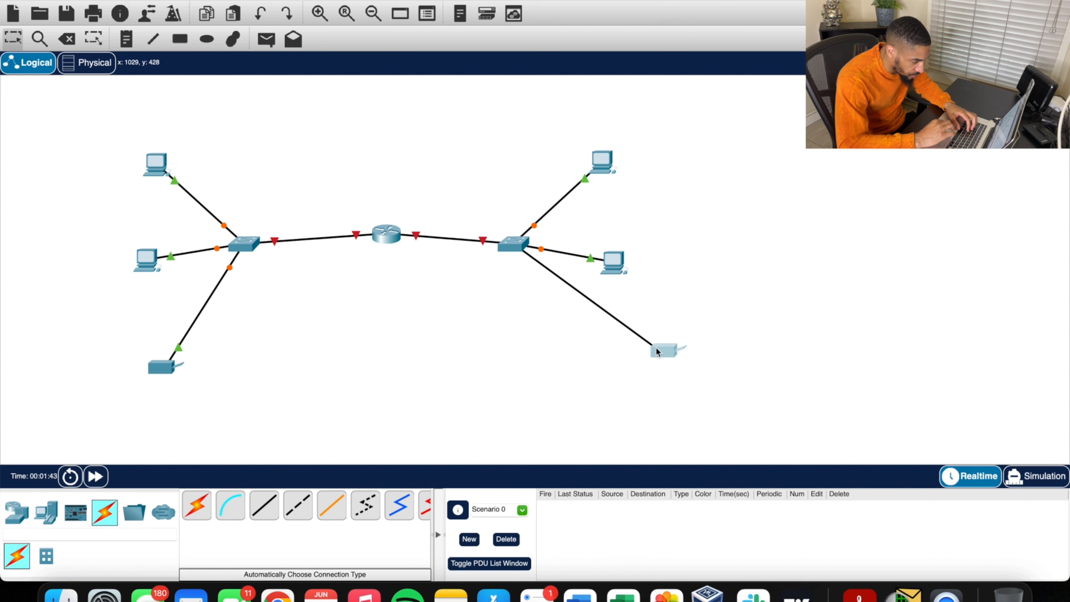
# - Open the router's IOS command line, bring up its prompt, and move the window clear of the left network
pyautogui.moveTo(659, 344)
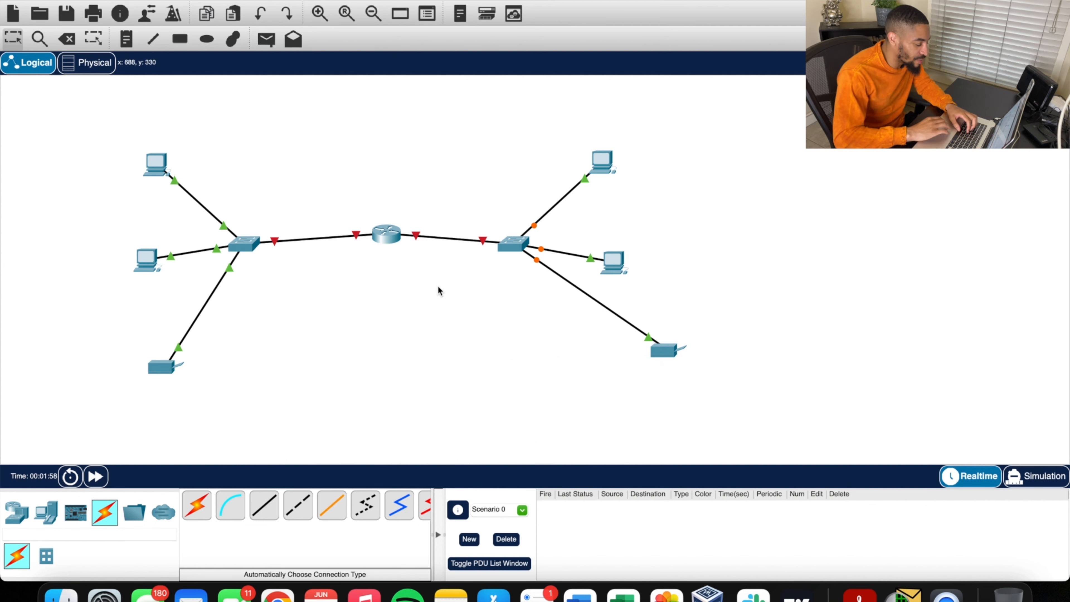
pyautogui.moveTo(384, 247)
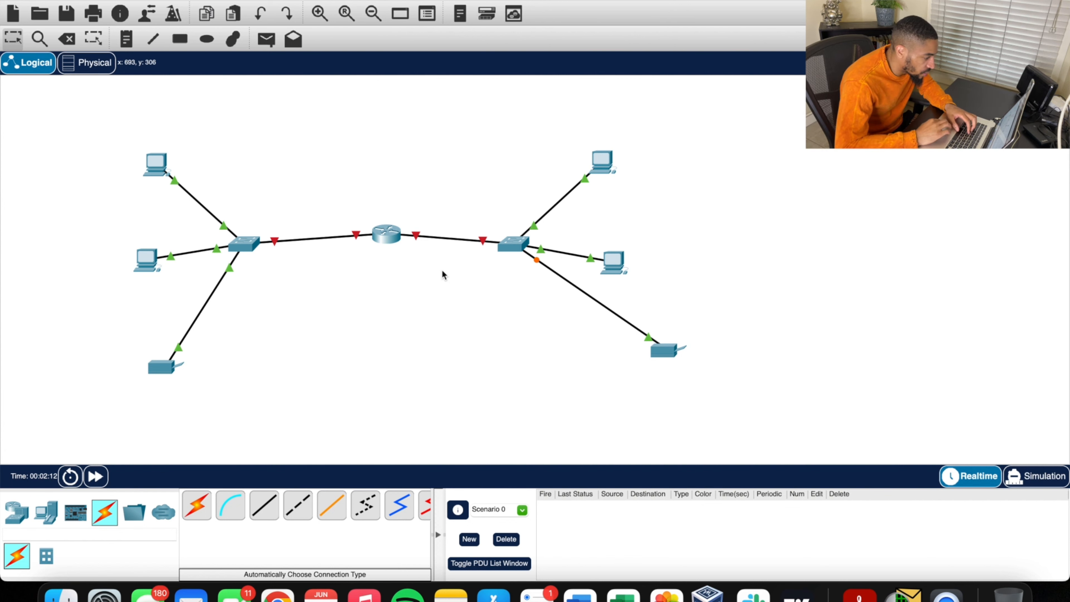
pyautogui.click(392, 234)
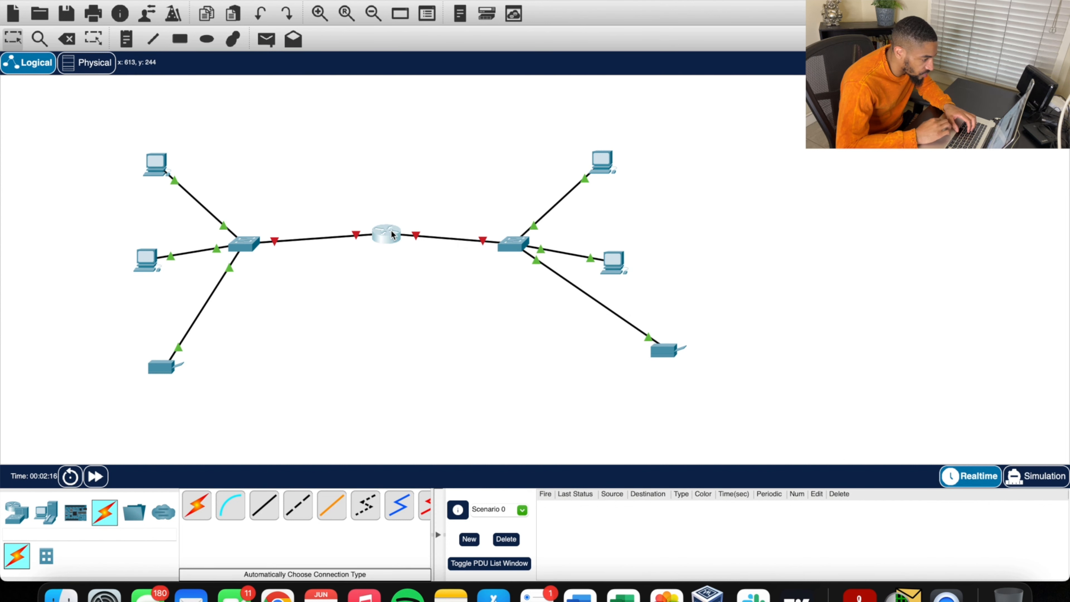
pyautogui.click(521, 84)
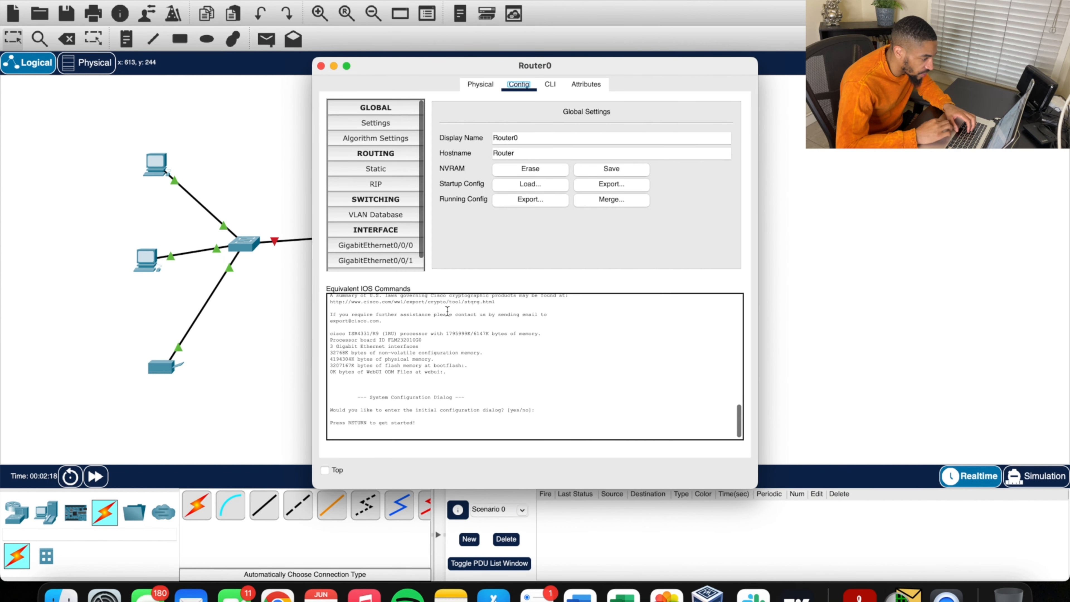
pyautogui.click(550, 84)
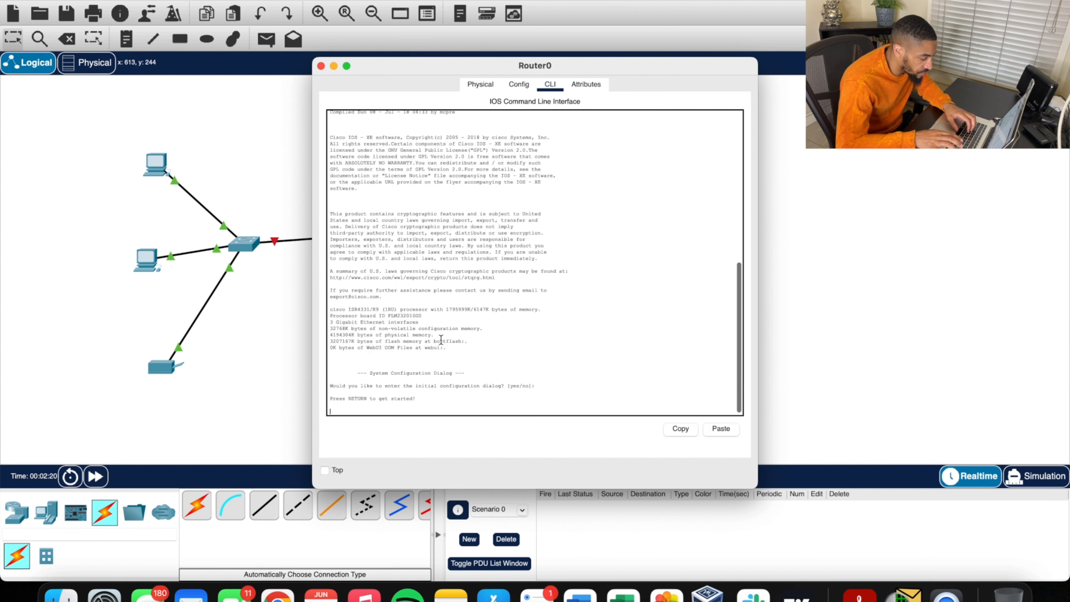
pyautogui.press('Return')
pyautogui.press('Return')
pyautogui.press('Return')
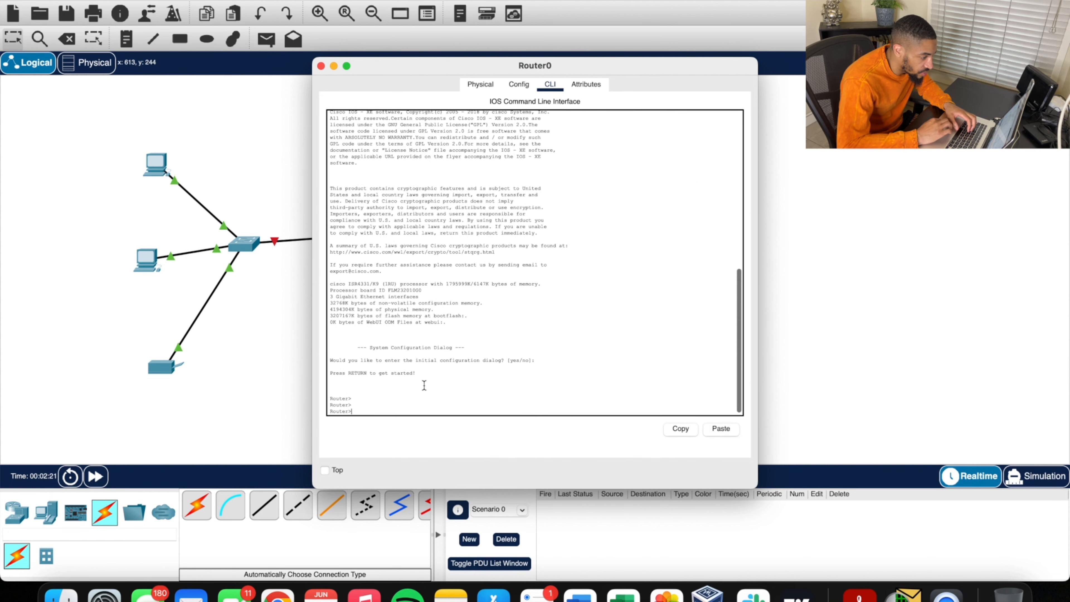
pyautogui.moveTo(548, 65); pyautogui.dragTo(660, 54)
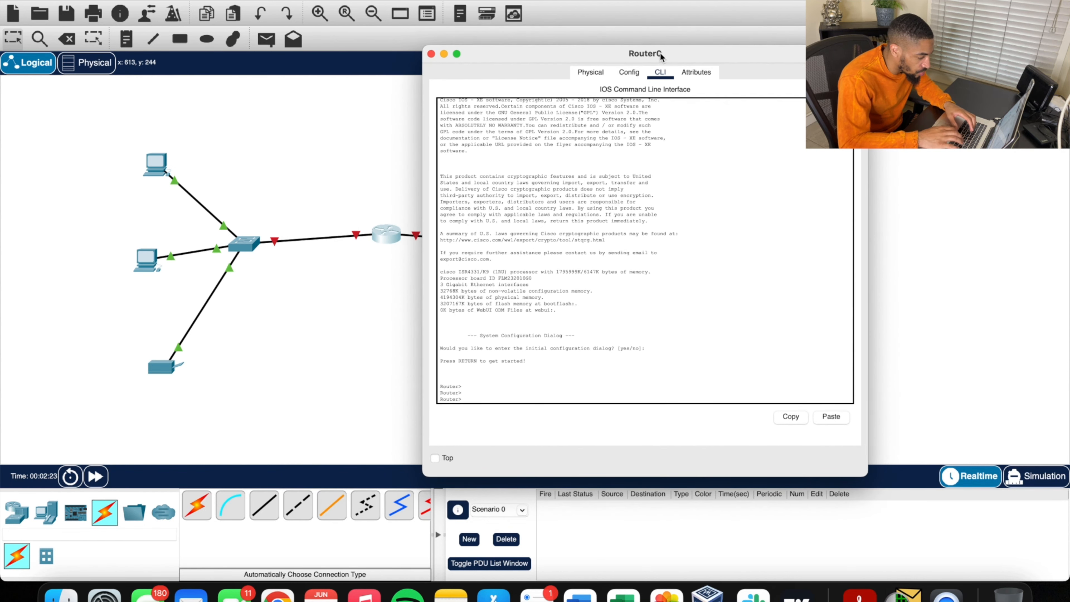
# - Enter privileged mode with en and global configuration mode with conf t on the router
pyautogui.write('en')
pyautogui.press('Return')
pyautogui.write('c')
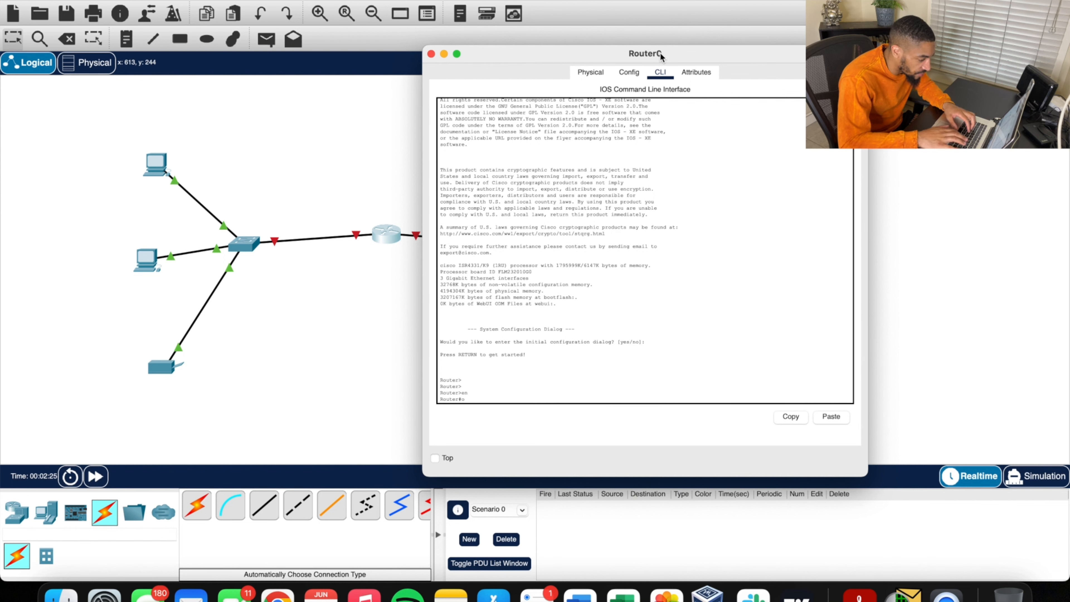
pyautogui.write('onf')
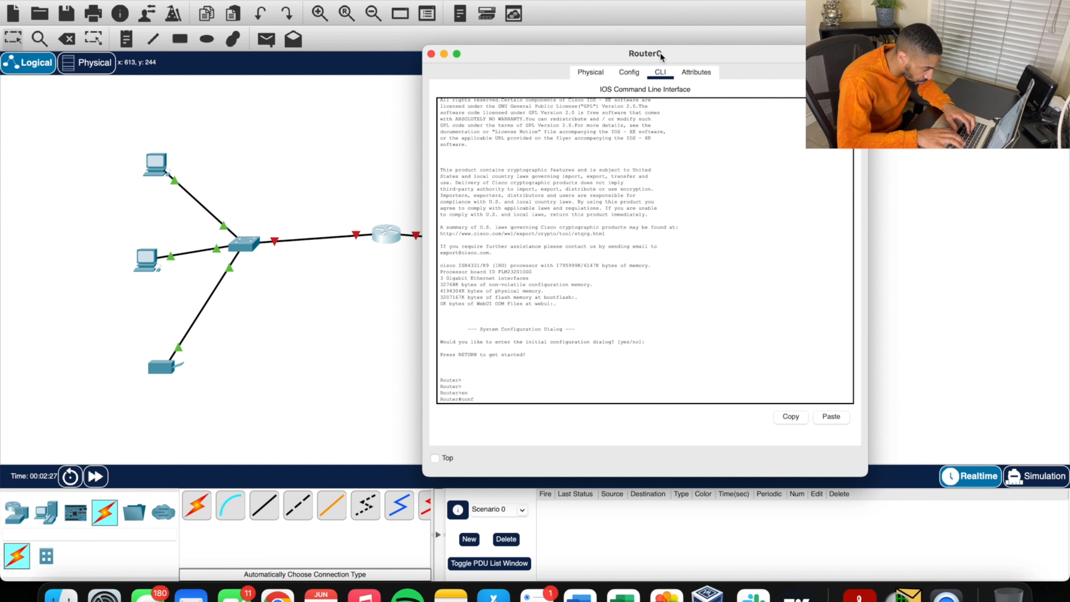
pyautogui.write(' t')
pyautogui.press('Return')
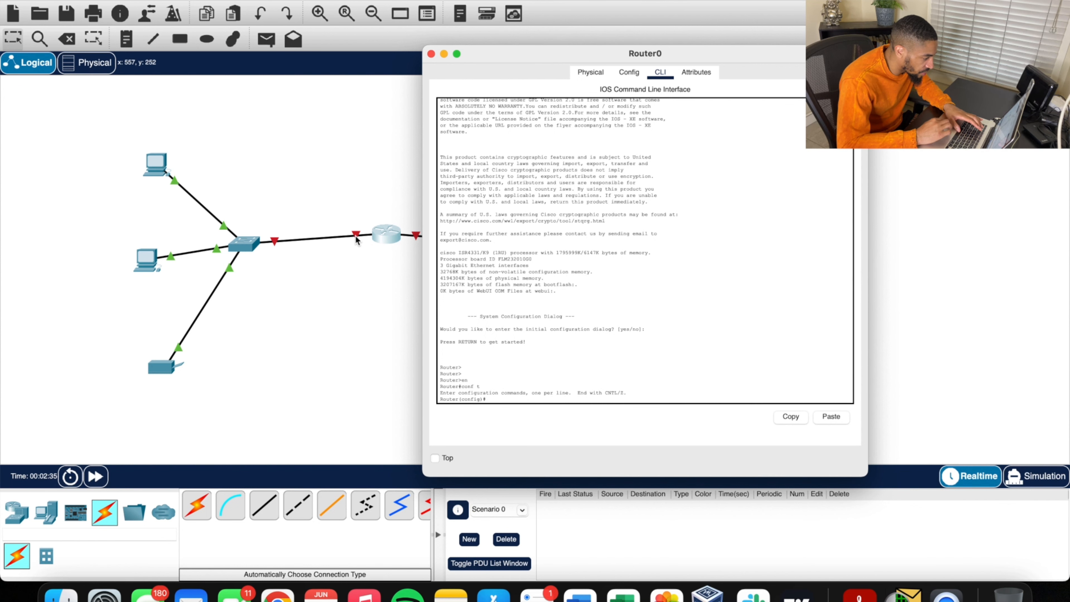
# - Try to enter interface configuration on the router with int g0/0
pyautogui.click(358, 346)
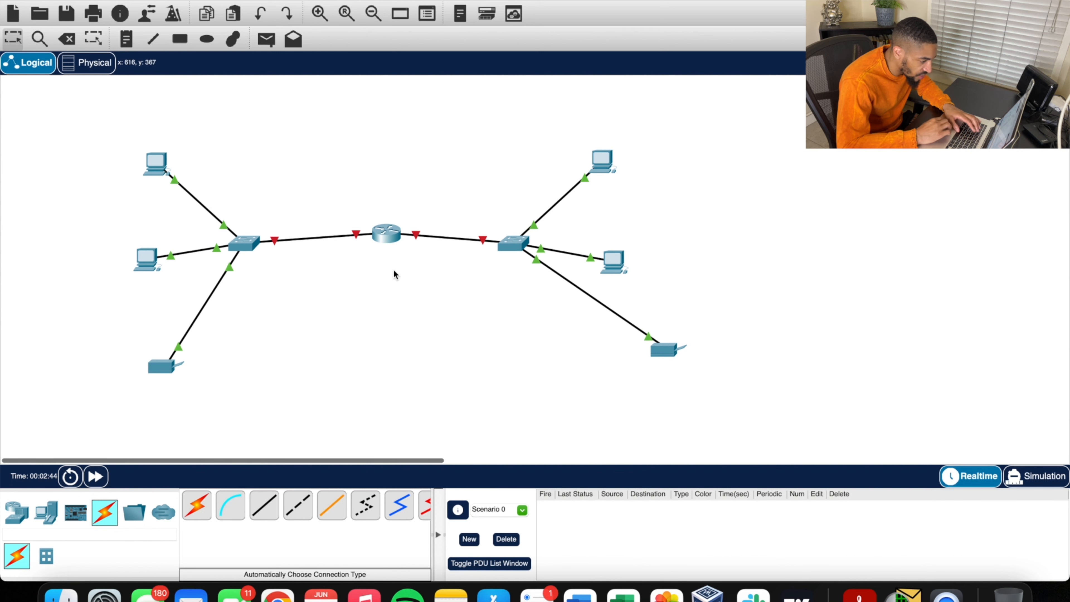
pyautogui.click(386, 234)
pyautogui.write('int')
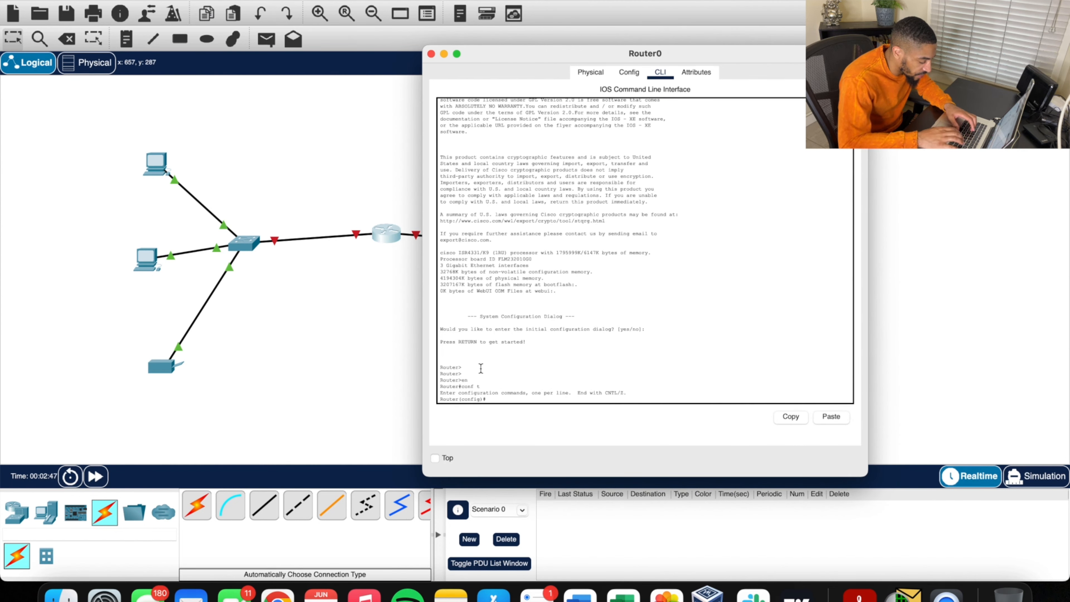
pyautogui.write(' g0/0')
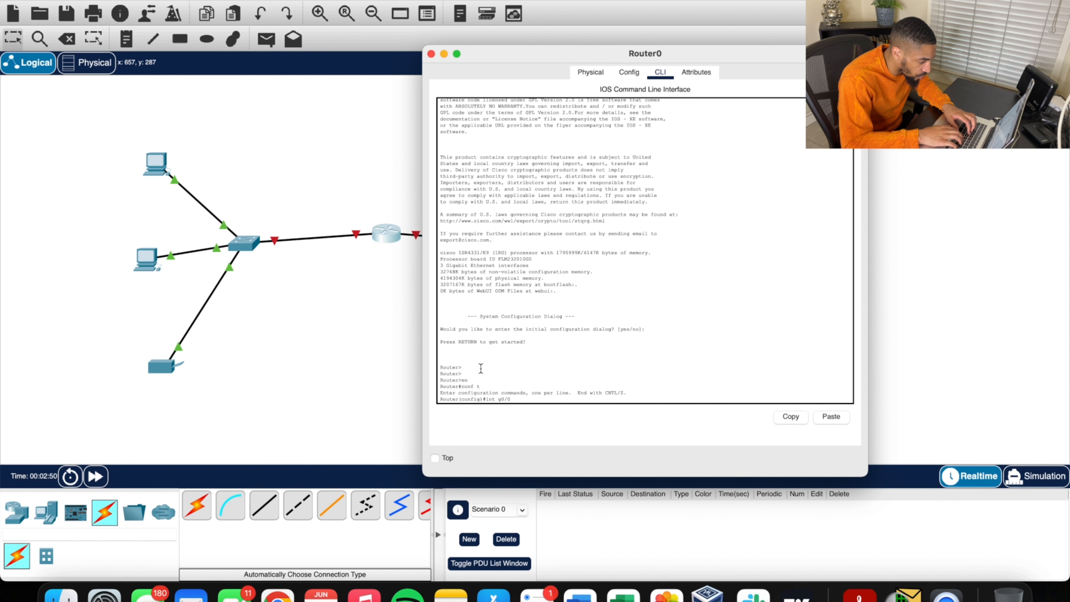
pyautogui.press('Return')
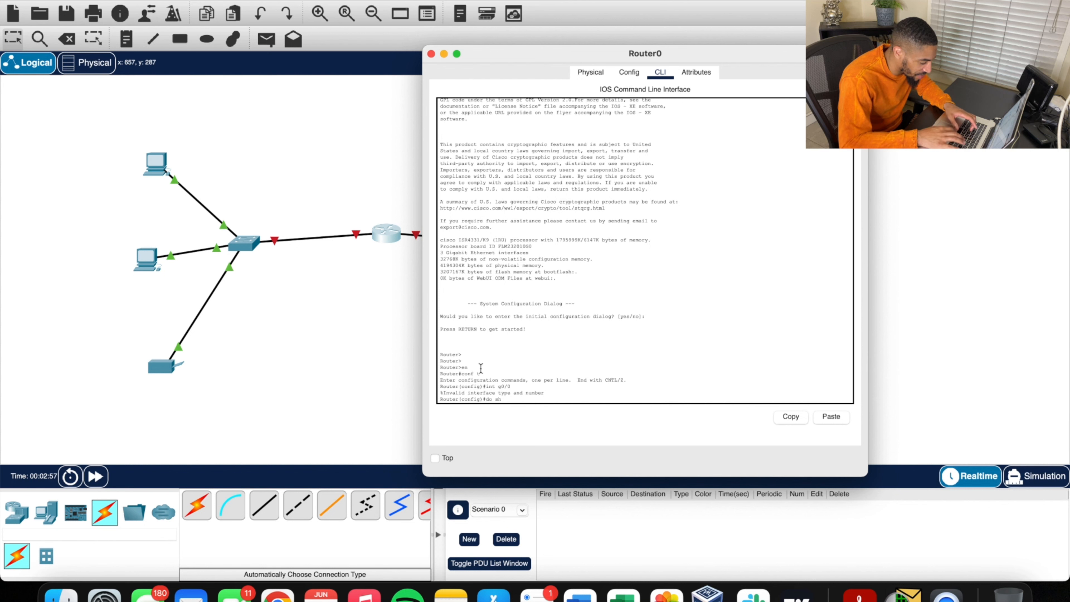
# - List the router's interfaces with do sh ip int br and enter configuration of the left-side interface with int g0/0/0
pyautogui.write('do sh ip int br')
pyautogui.press('Return')
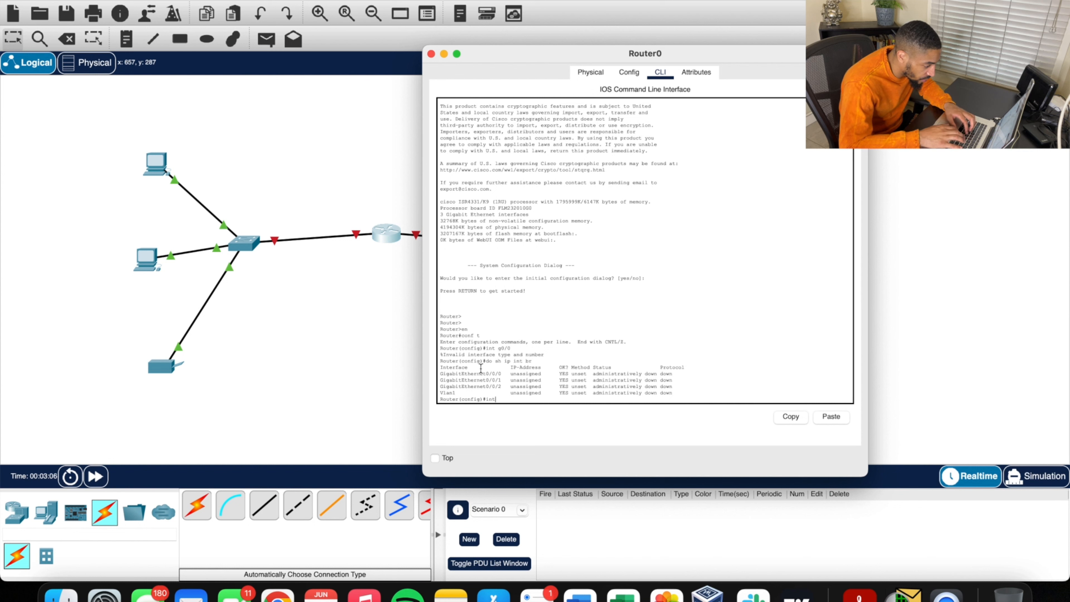
pyautogui.write('g0/')
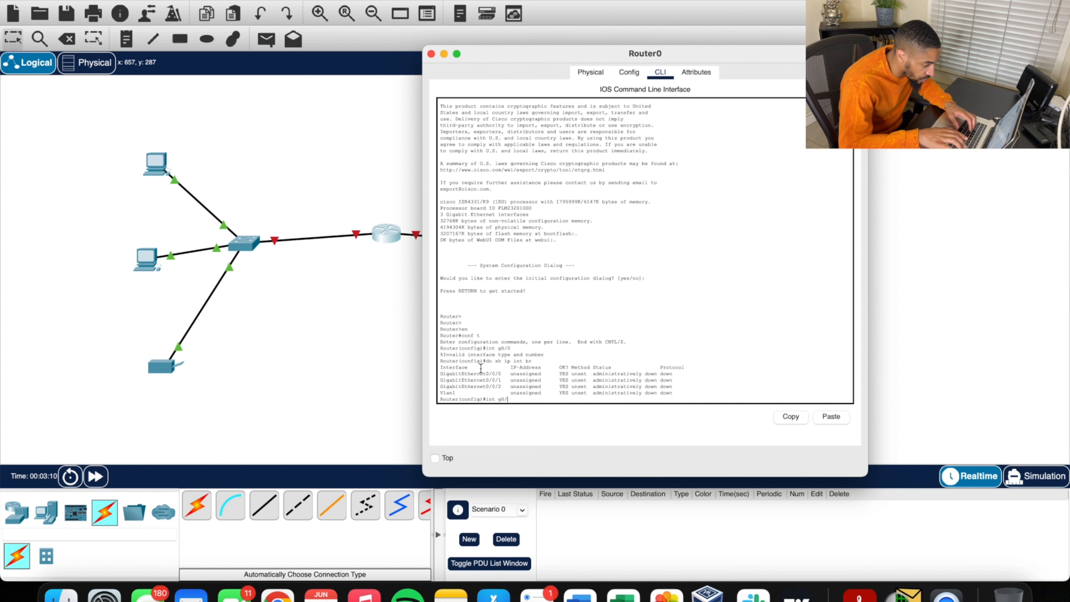
pyautogui.write('0/0')
pyautogui.press('Return')
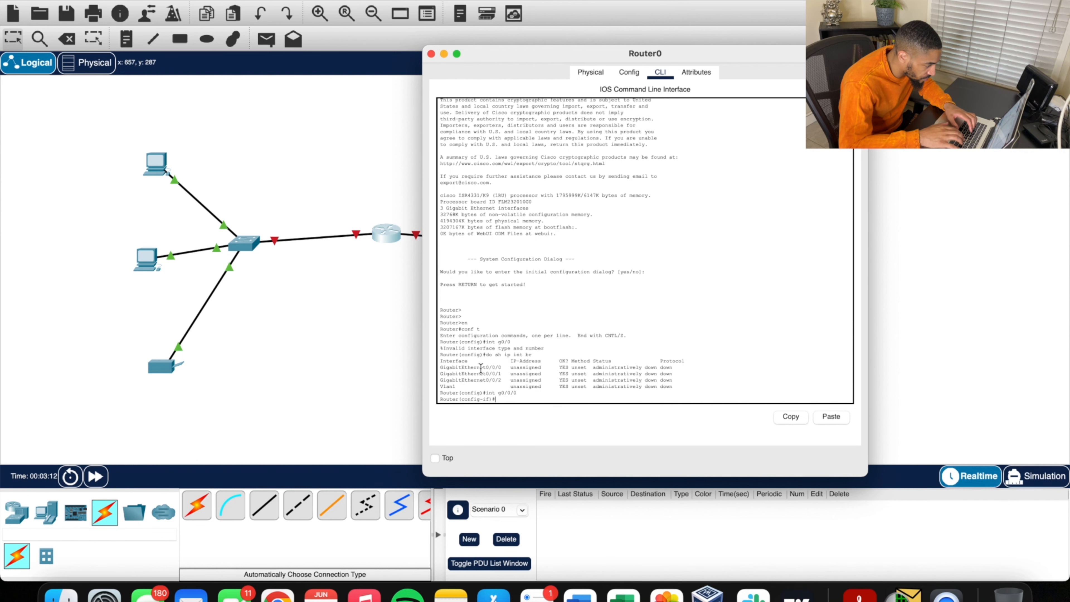
# - Enable the router's g0/0/0 interface towards the left switch with no shut
pyautogui.click(360, 240)
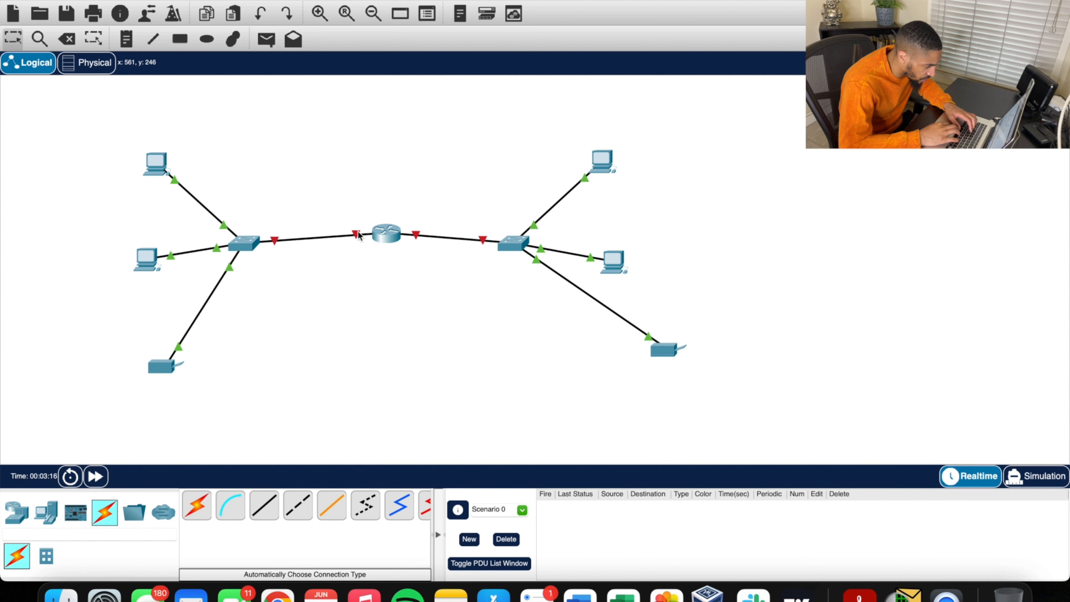
pyautogui.click(388, 233)
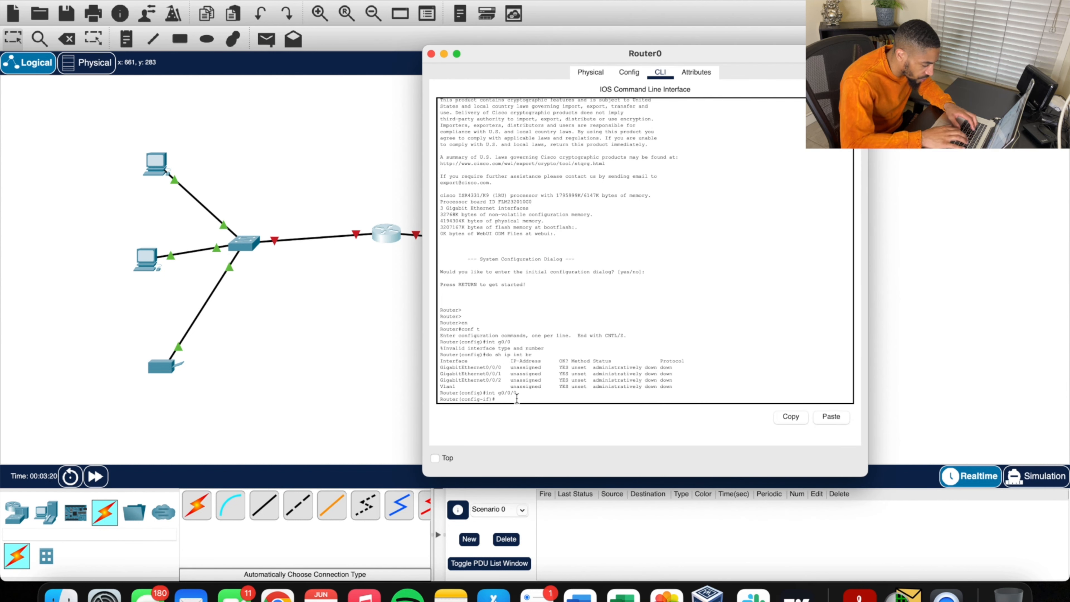
pyautogui.write('no shut')
pyautogui.press('Return')
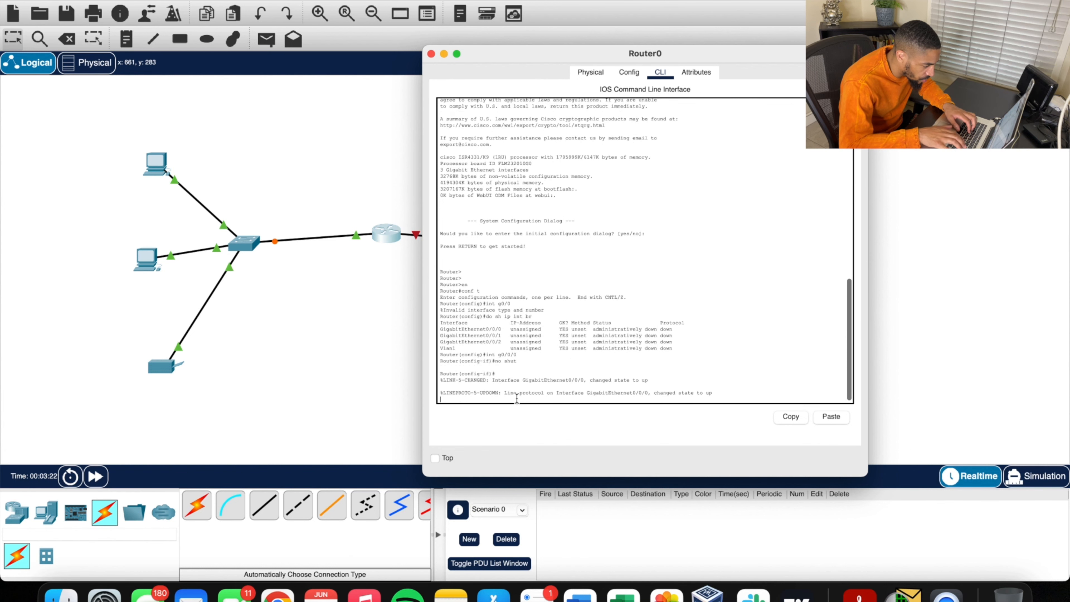
pyautogui.press('Return')
pyautogui.press('Return')
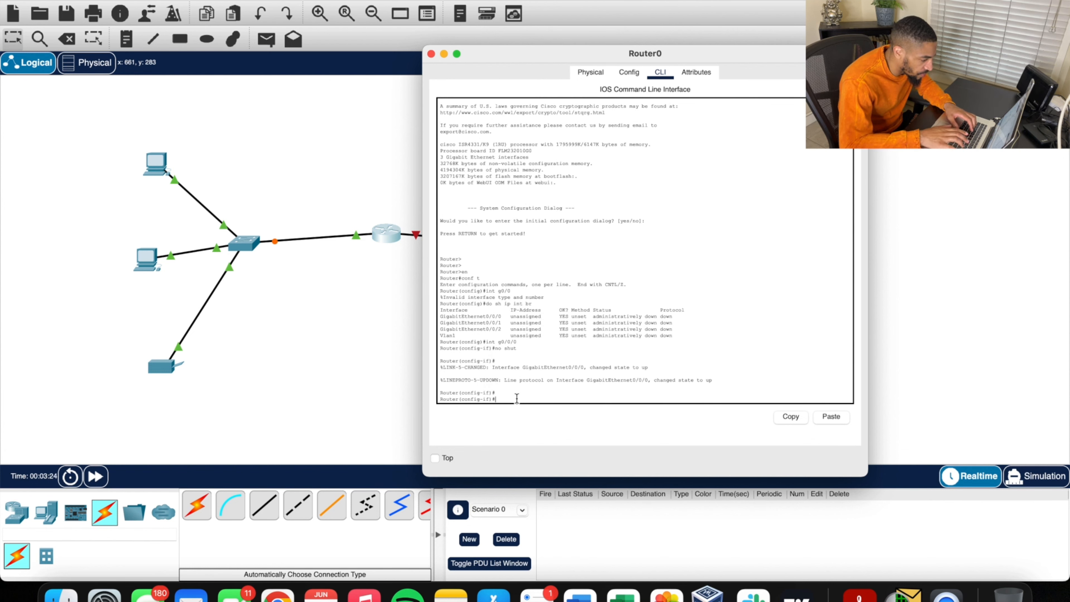
# - Assign 192.168.0.1 with subnet mask 255.255.255.128 to the router's g0/0/0 interface and close the router window
pyautogui.write('ip add 192.')
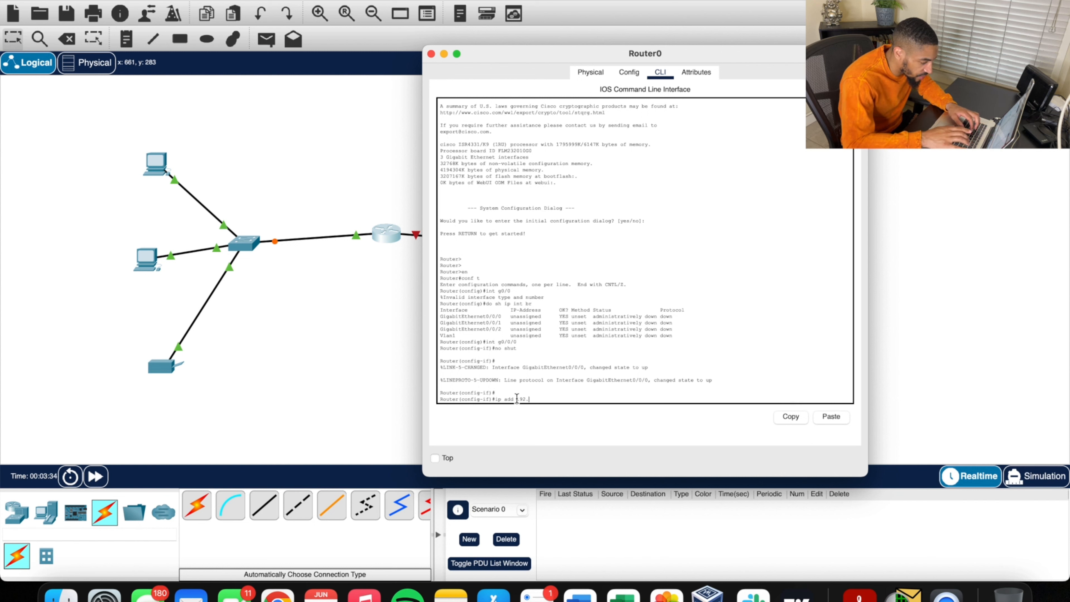
pyautogui.write('168.0.1 25')
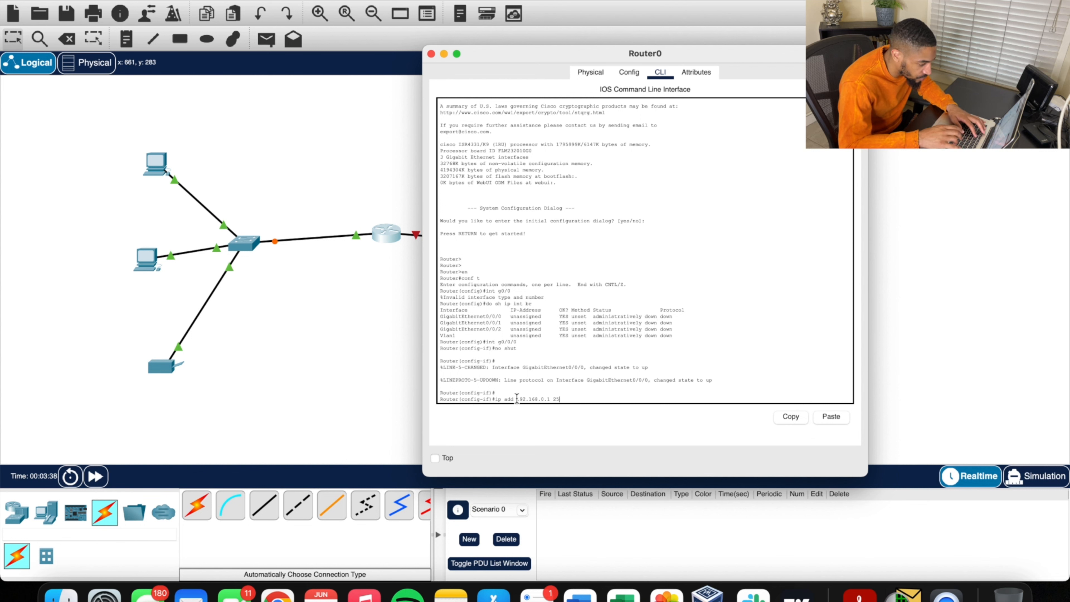
pyautogui.write('5.255.25')
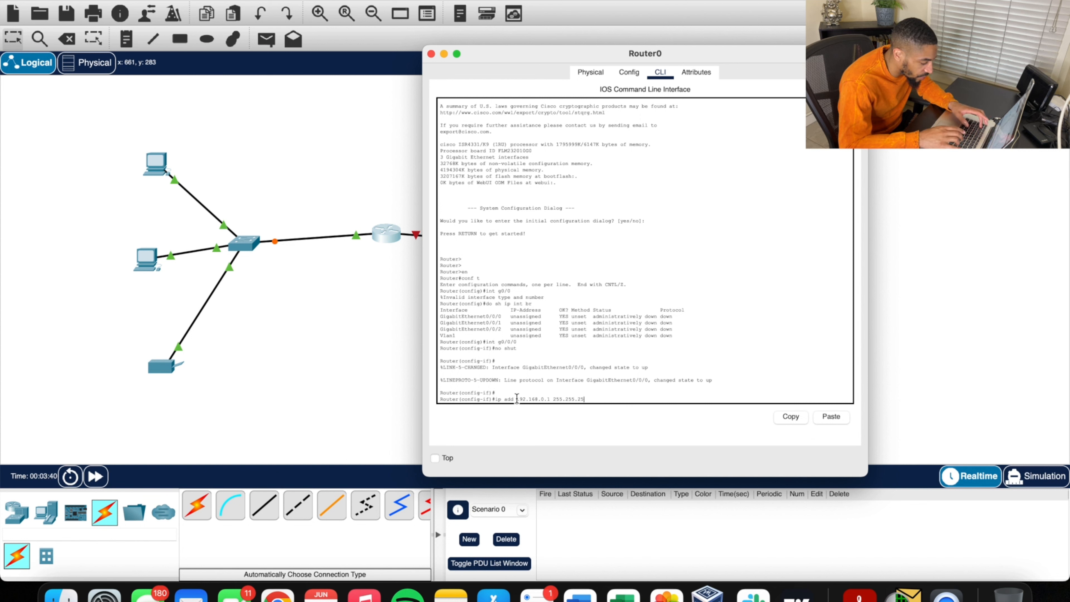
pyautogui.write('5.128')
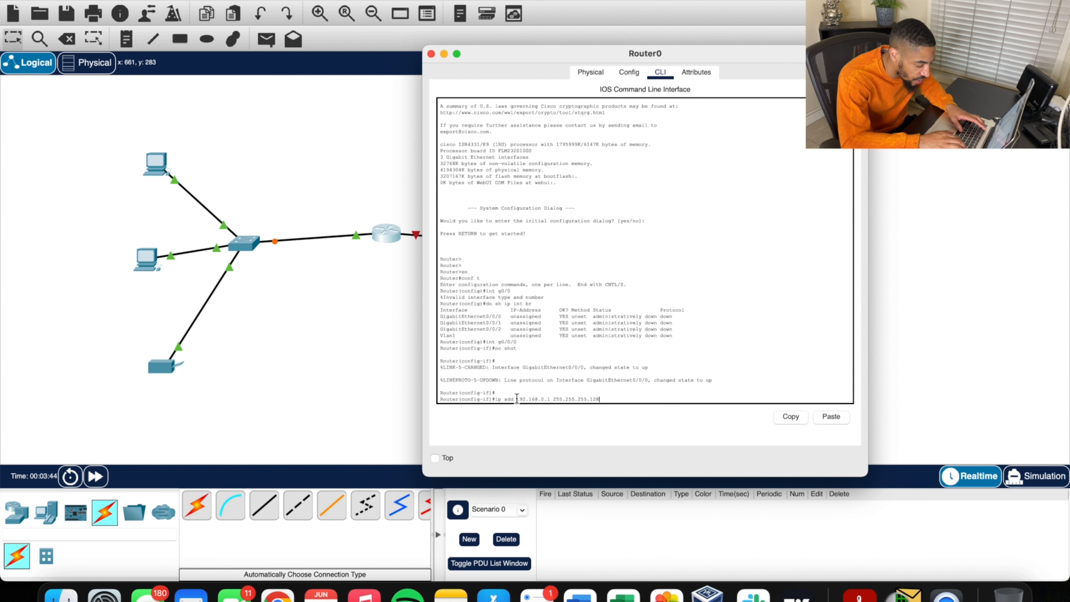
pyautogui.press('Return')
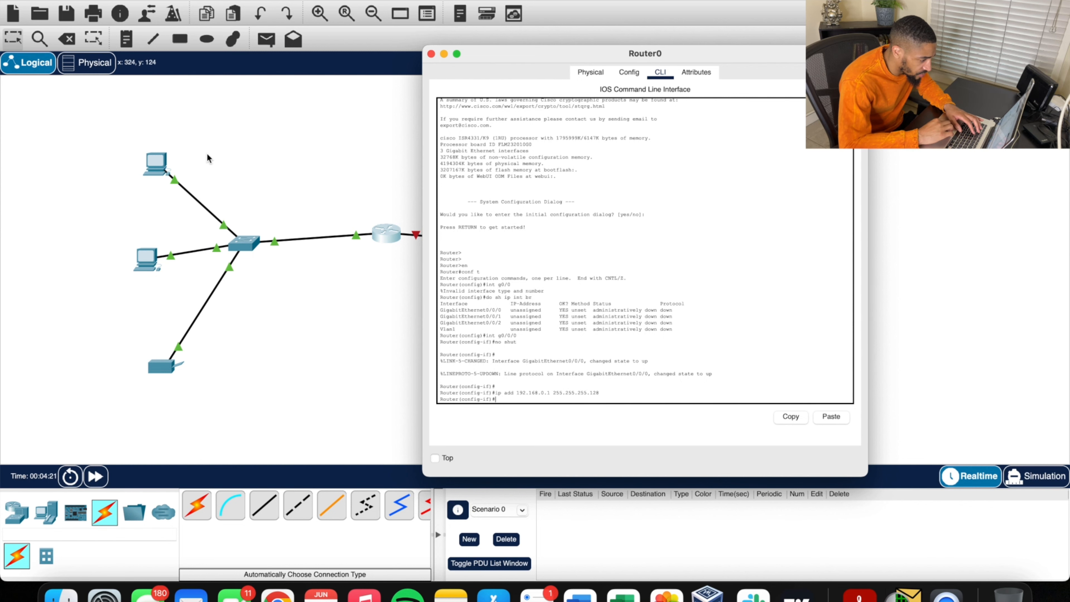
pyautogui.click(431, 54)
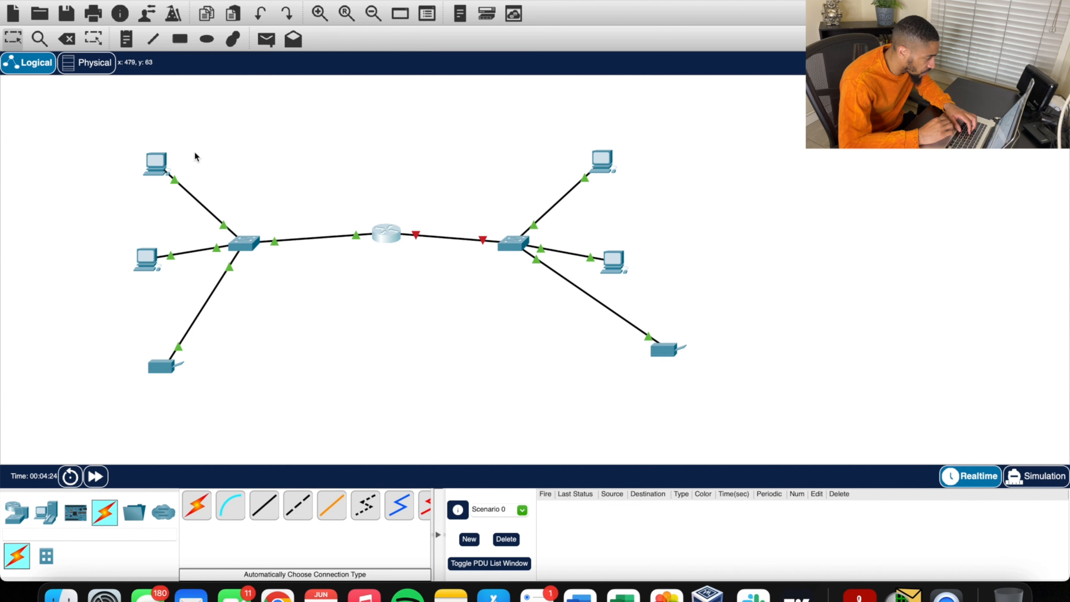
# - Set the upper-left PC's static IPv4 default gateway to 192.168.0.1
pyautogui.click(158, 162)
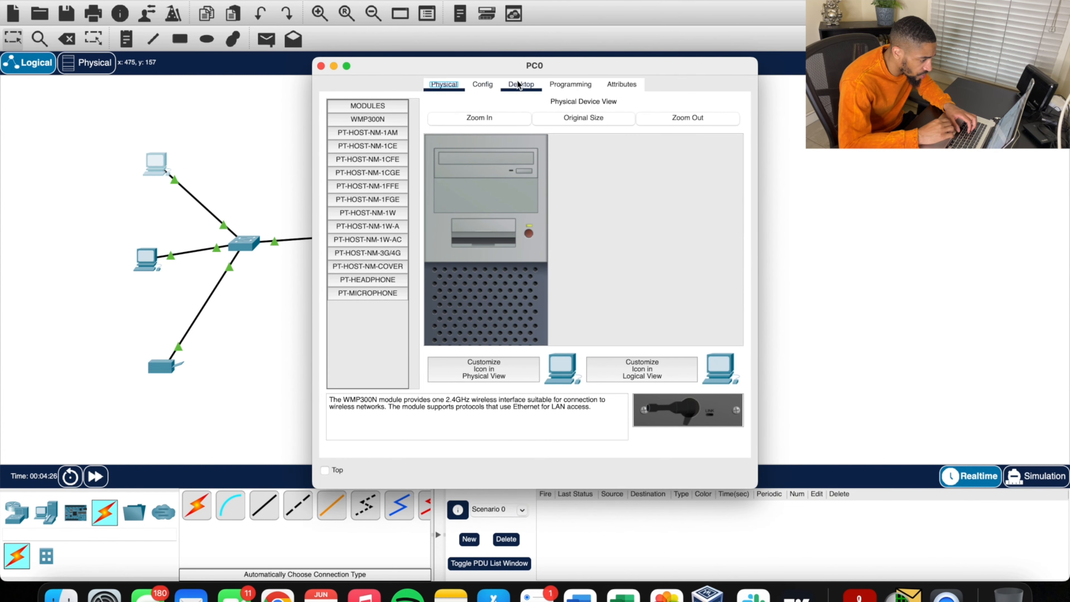
pyautogui.click(484, 83)
pyautogui.click(498, 220)
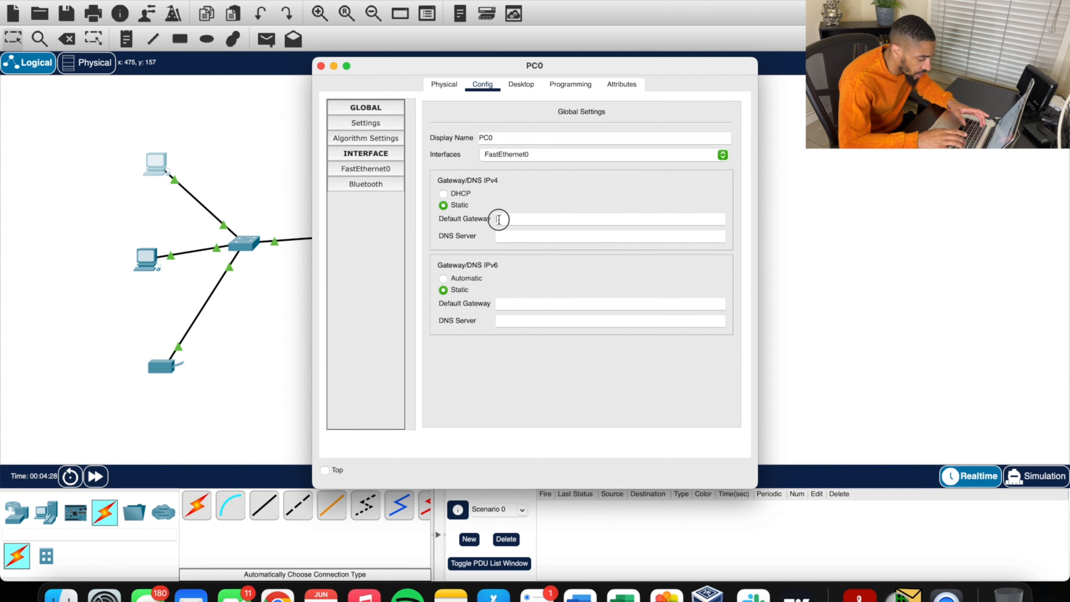
pyautogui.write('192')
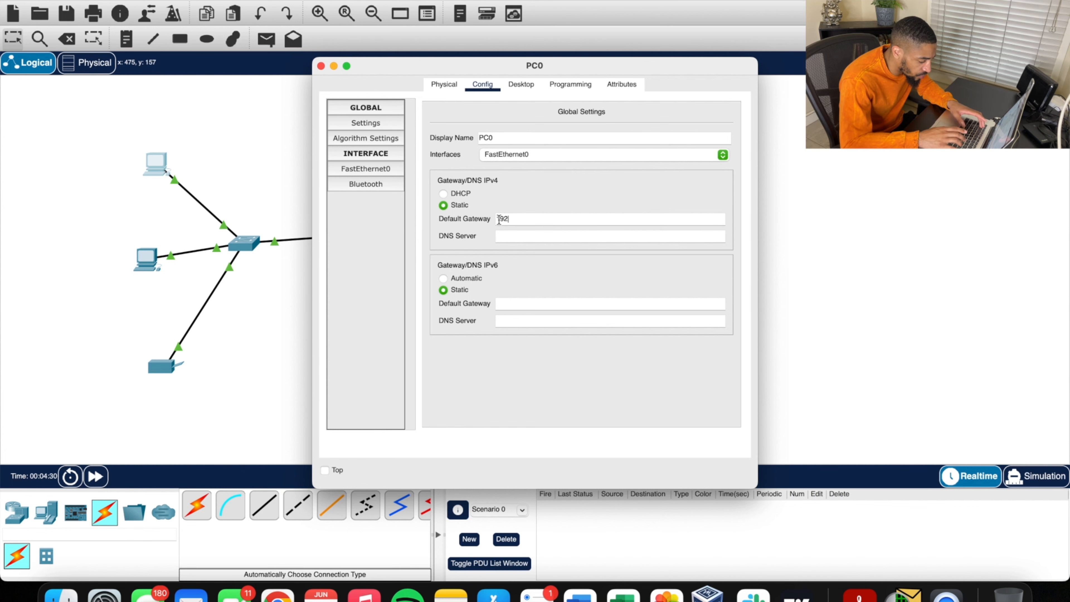
pyautogui.write('.168.')
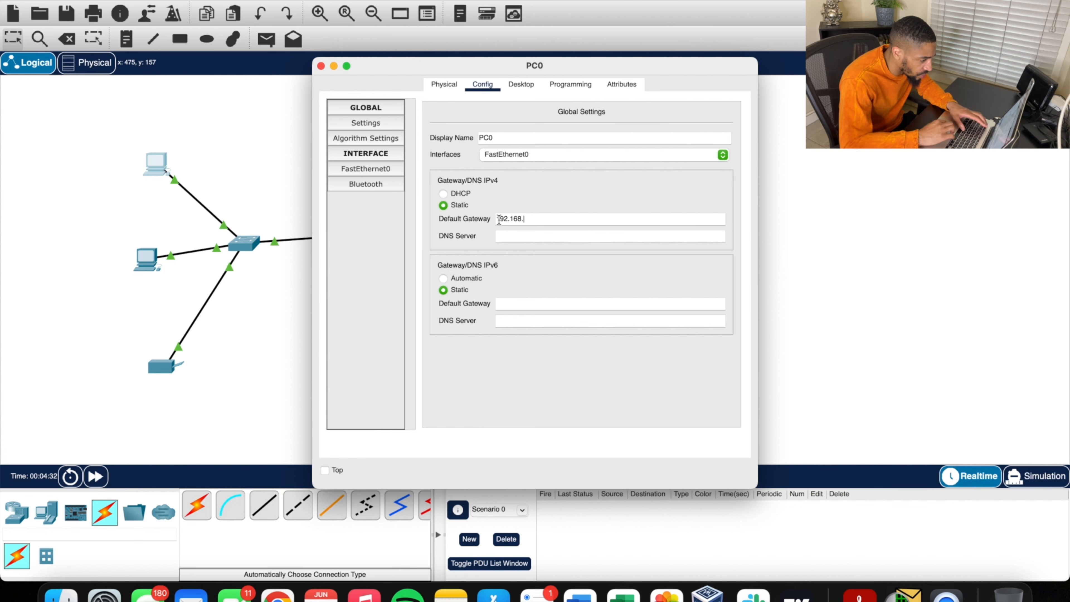
pyautogui.write('0.1')
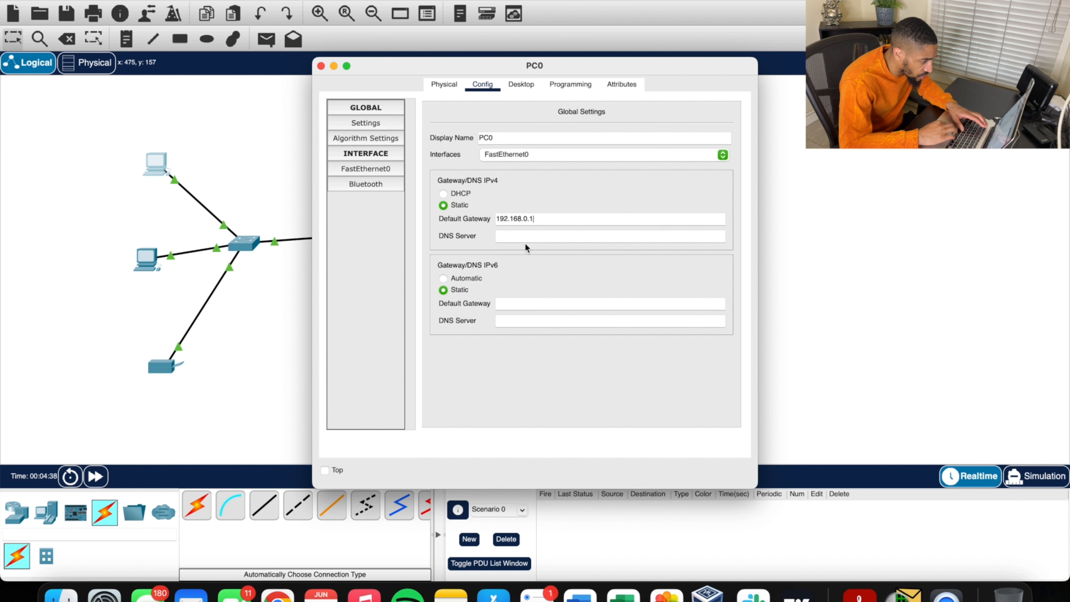
# - Assign the static IPv4 address 192.168.0.2 with subnet mask 255.255.255.128 to the upper-left PC and close its window
pyautogui.click(509, 82)
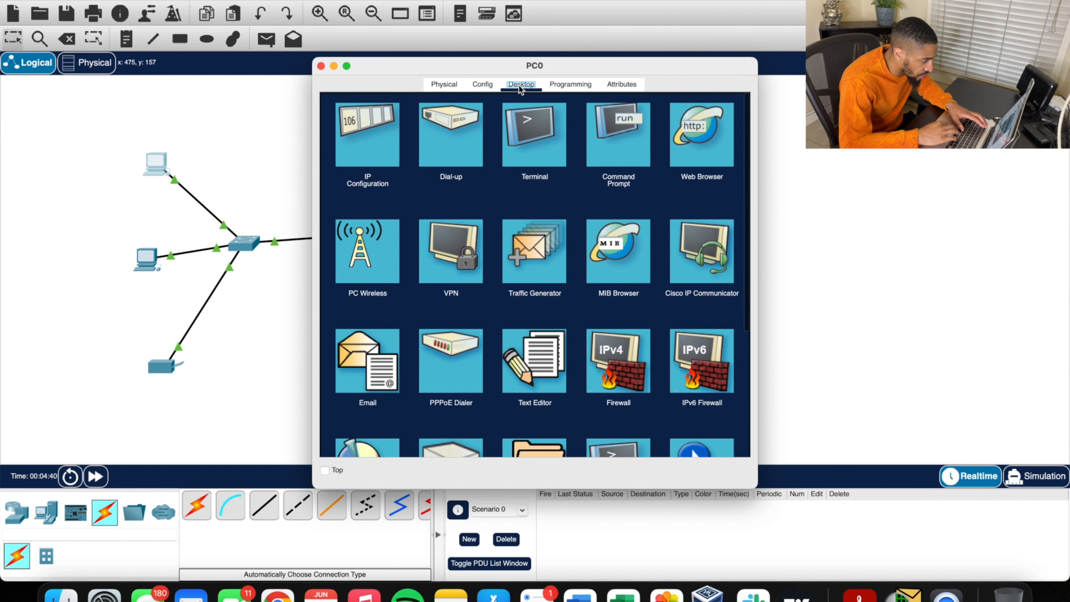
pyautogui.click(408, 127)
pyautogui.click(509, 188)
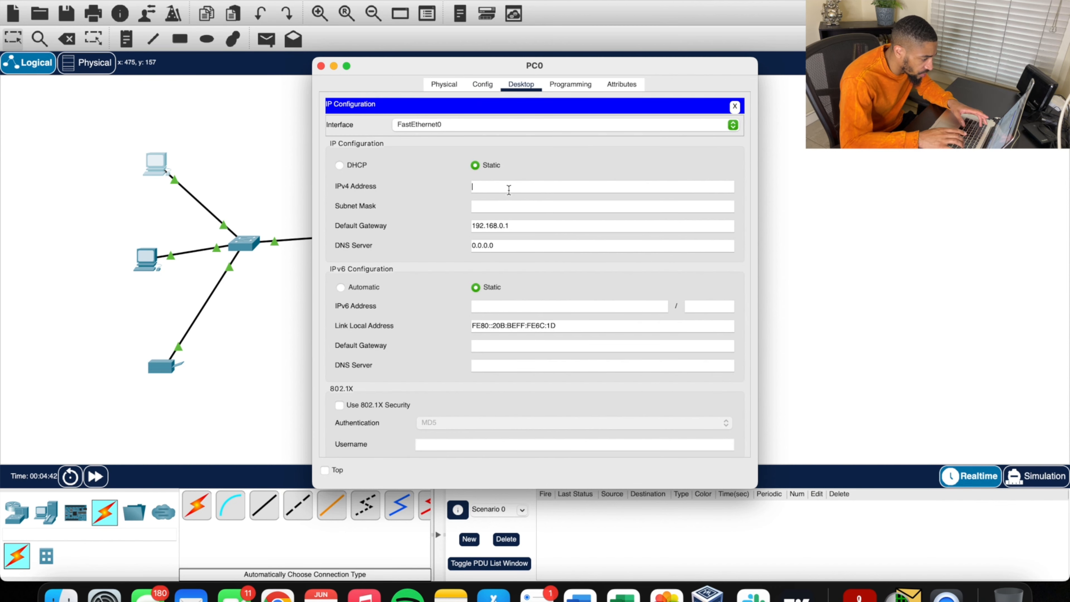
pyautogui.write('192.')
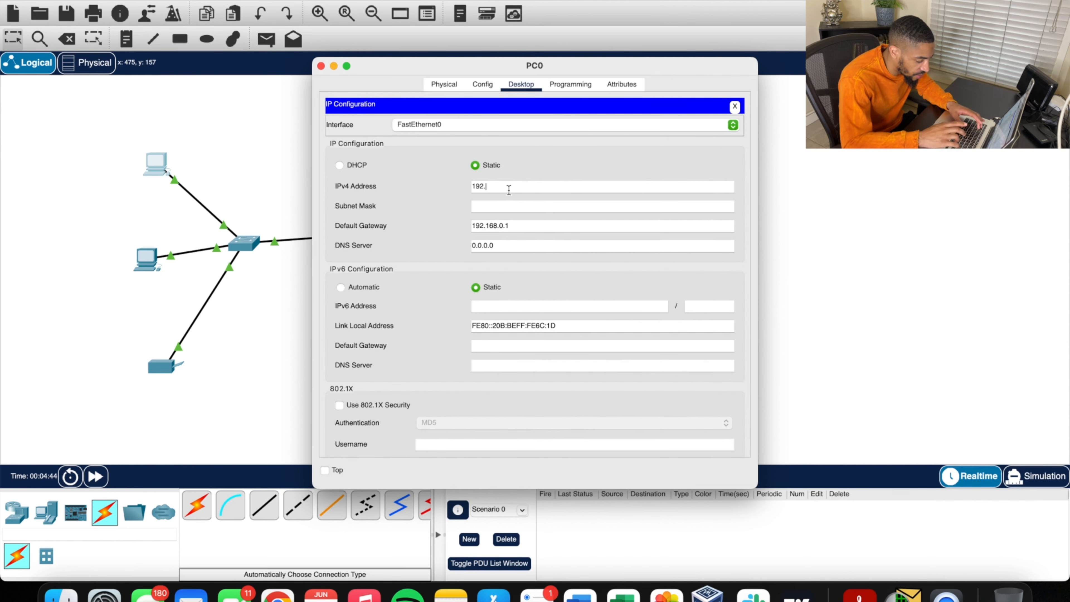
pyautogui.write('168.0')
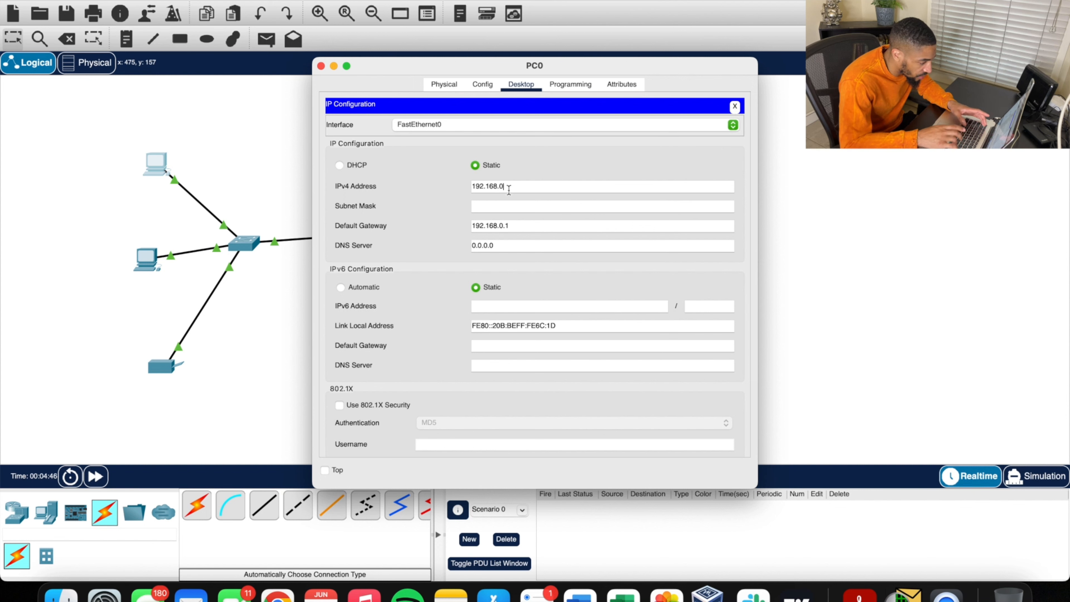
pyautogui.write('.2')
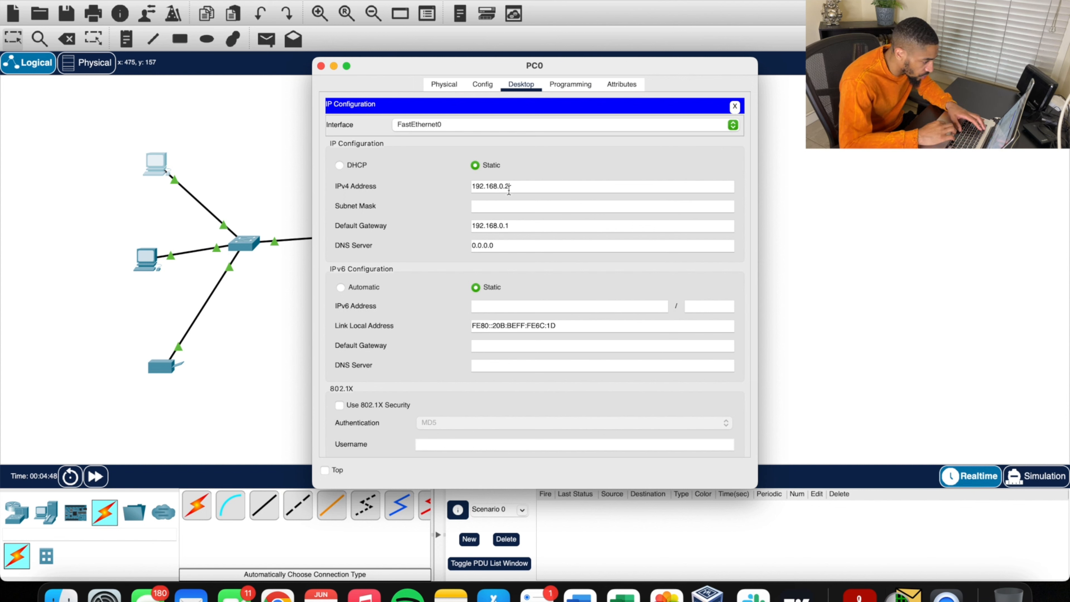
pyautogui.click(487, 205)
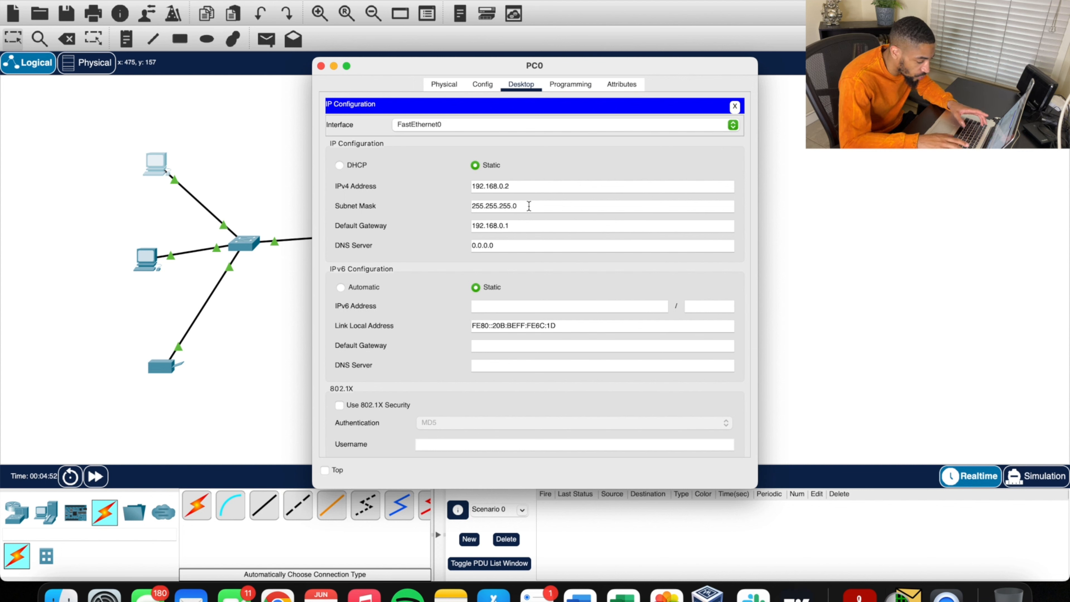
pyautogui.press('BackSpace')
pyautogui.write('128')
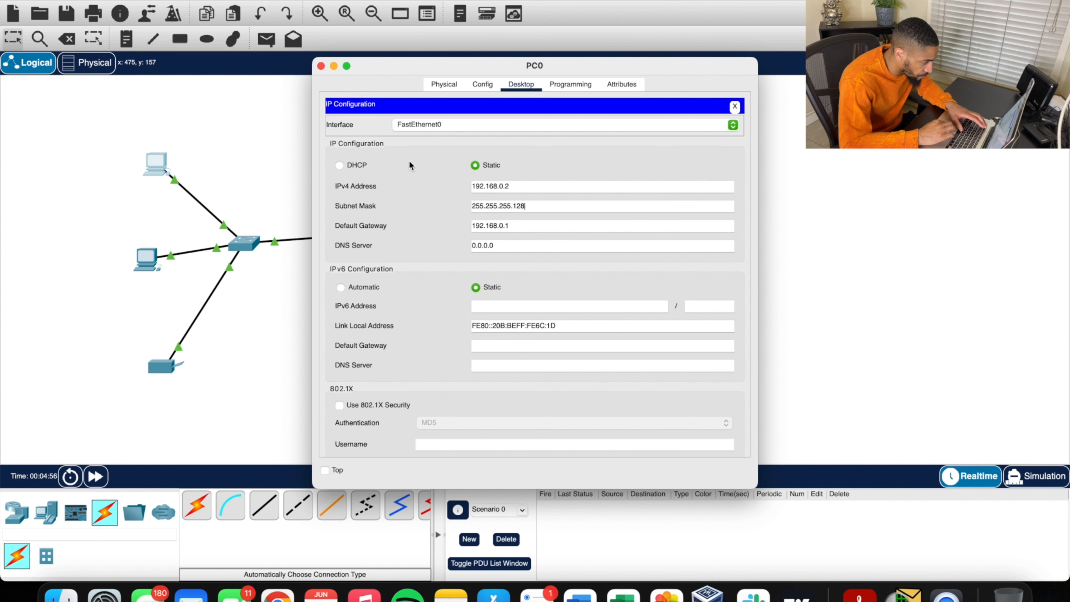
pyautogui.click(322, 67)
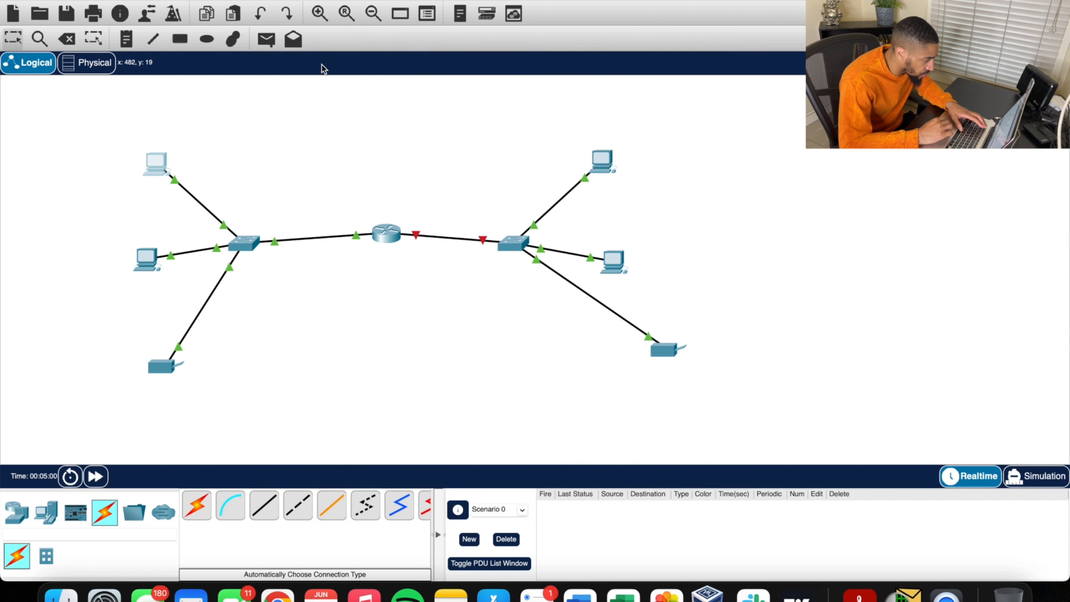
# - Set the static IPv4 default gateway of PC1, the second PC on the left switch, to 192.168.0.1
pyautogui.click(147, 258)
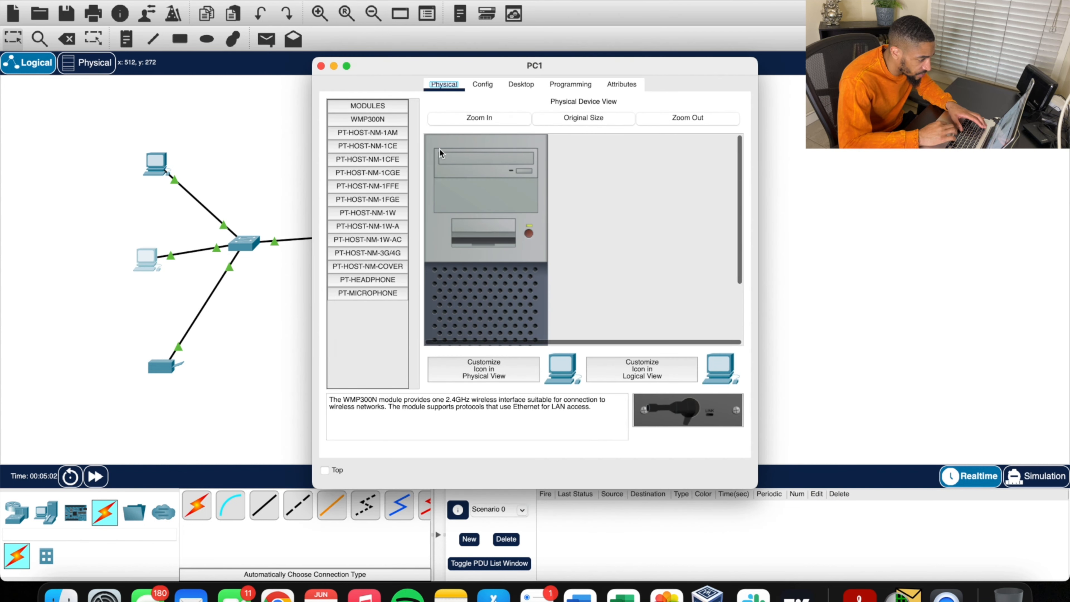
pyautogui.click(521, 84)
pyautogui.click(482, 84)
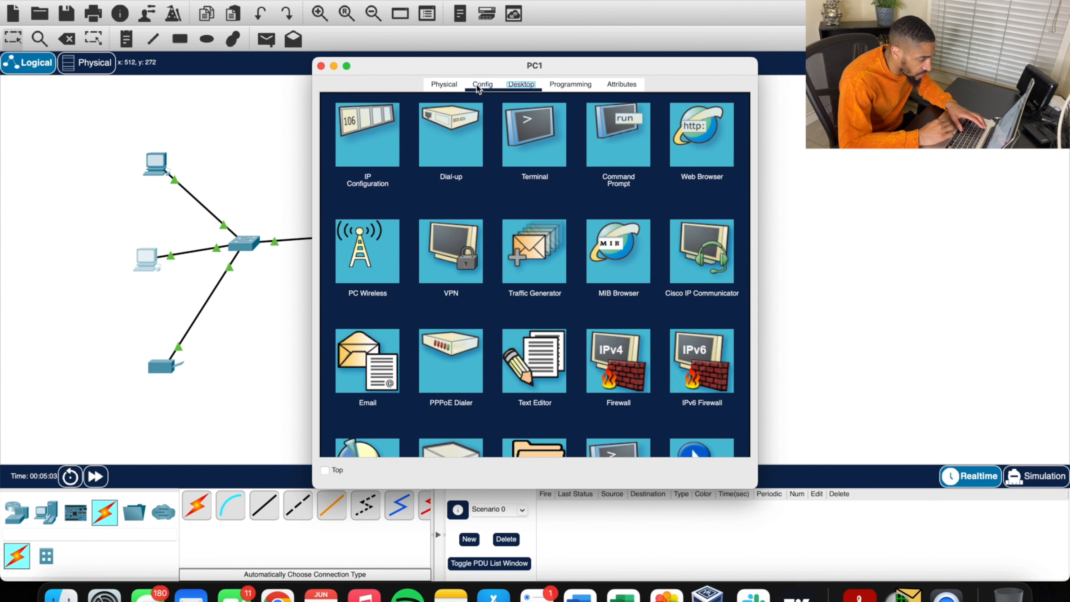
pyautogui.click(522, 217)
pyautogui.write('1')
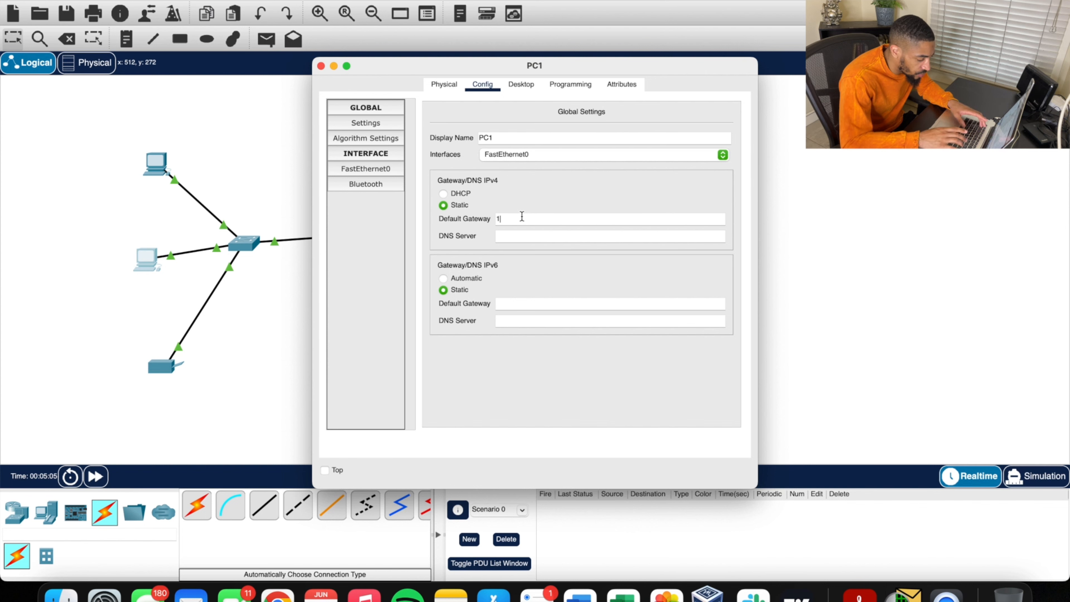
pyautogui.write('92.168')
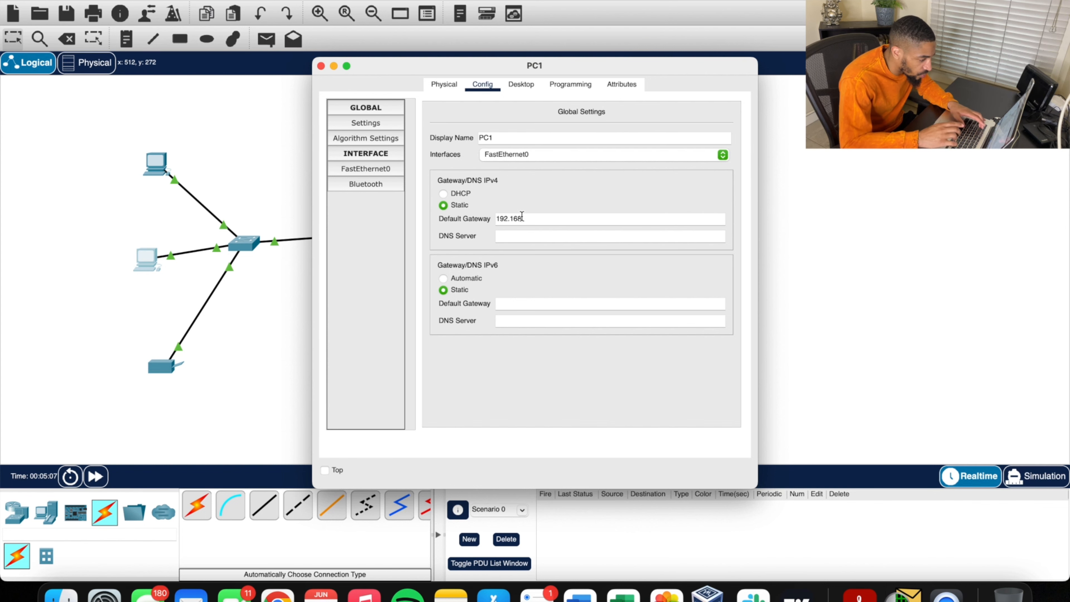
pyautogui.write('.0.1')
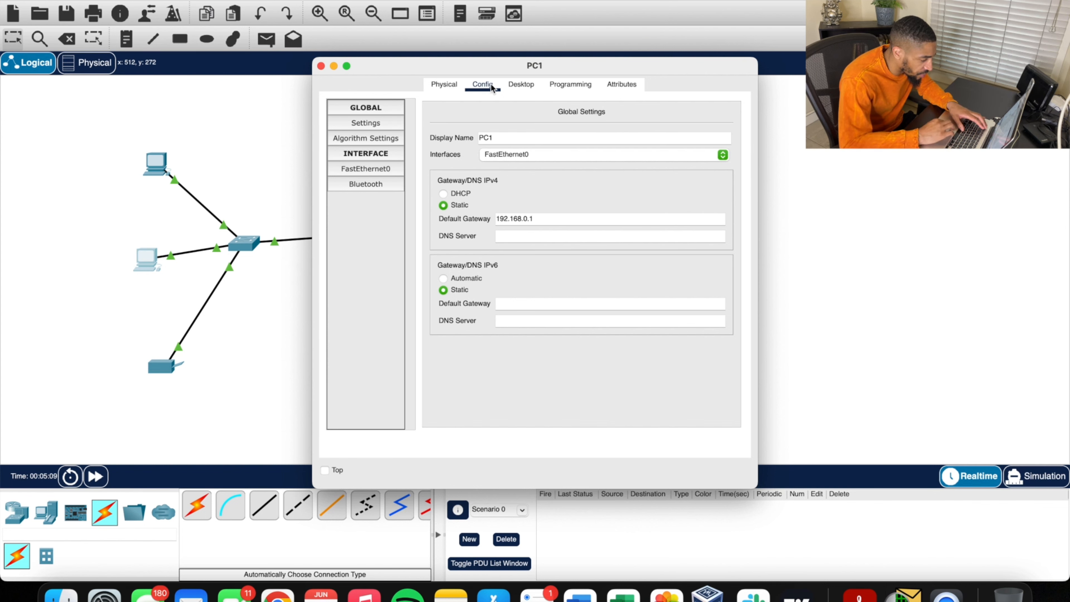
# - Give PC1 the static IPv4 address 192.168.0.3 with subnet mask 255.255.255.128 and close its window
pyautogui.click(522, 84)
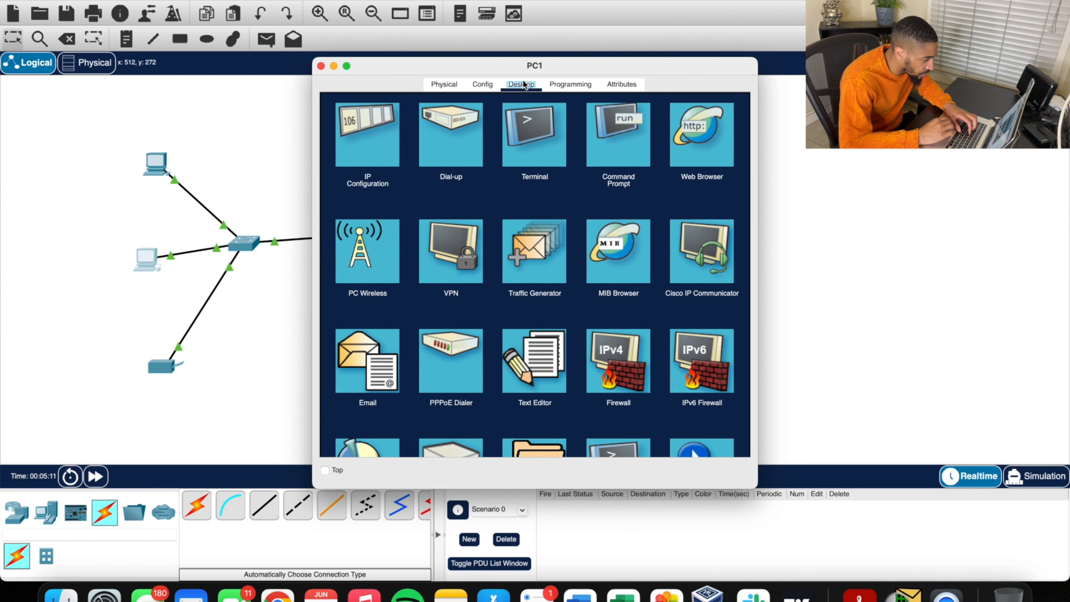
pyautogui.click(382, 162)
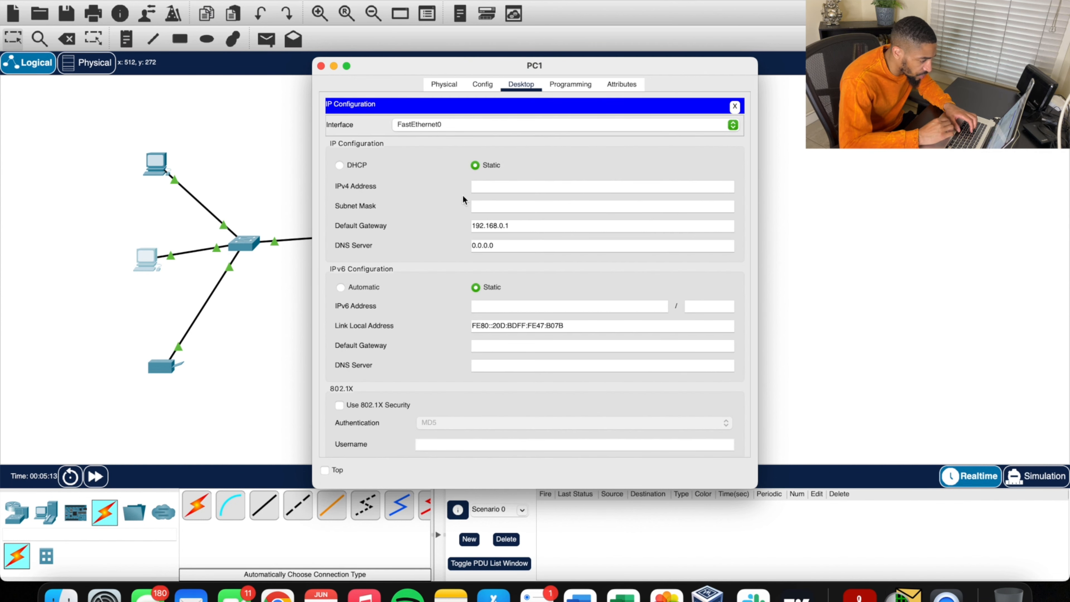
pyautogui.click(487, 188)
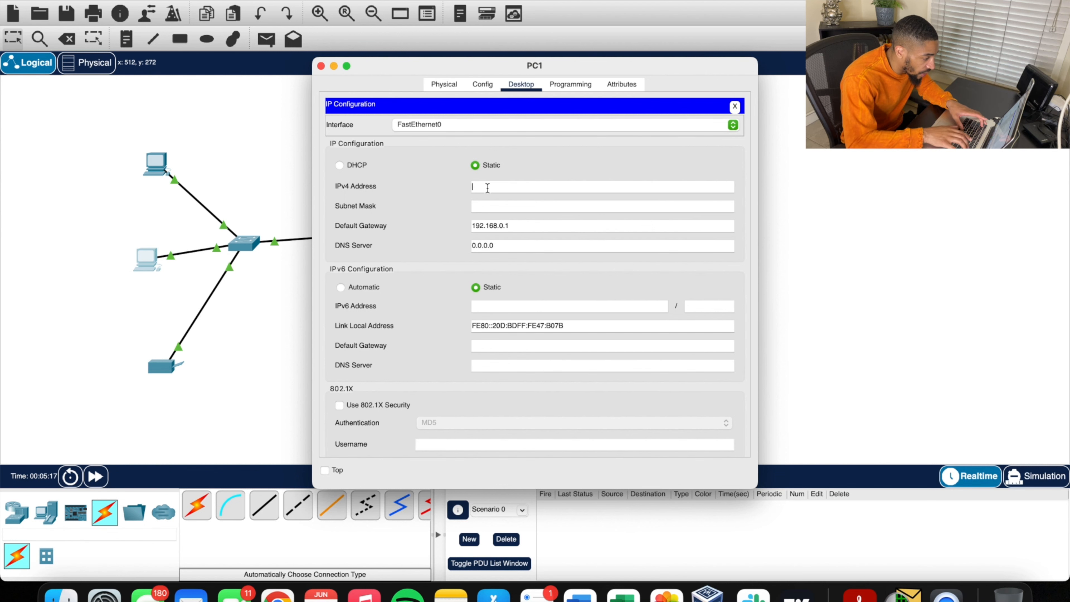
pyautogui.write('192.168')
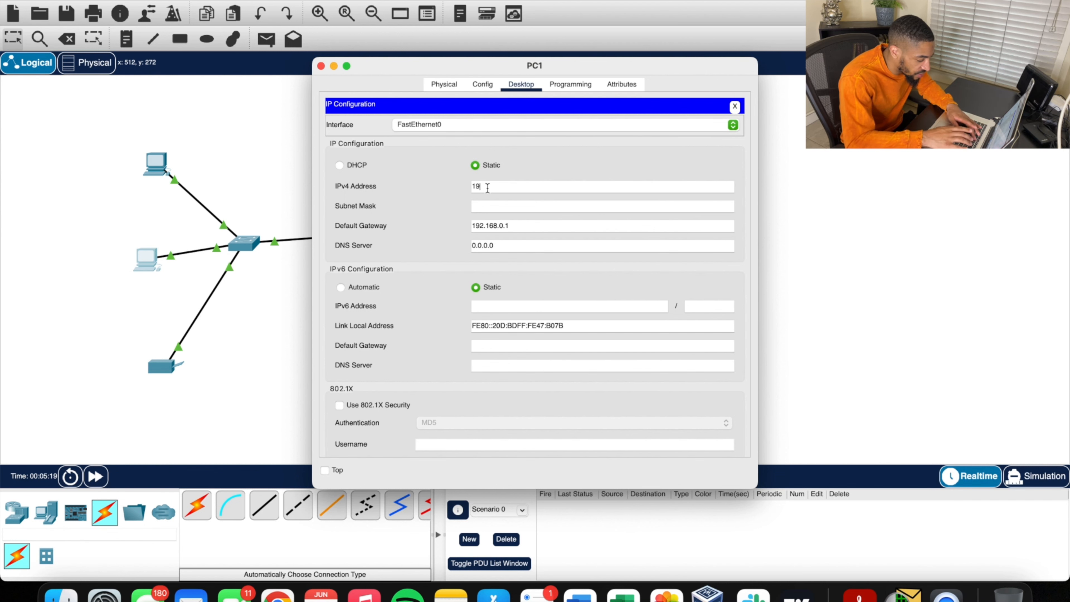
pyautogui.write('0.3')
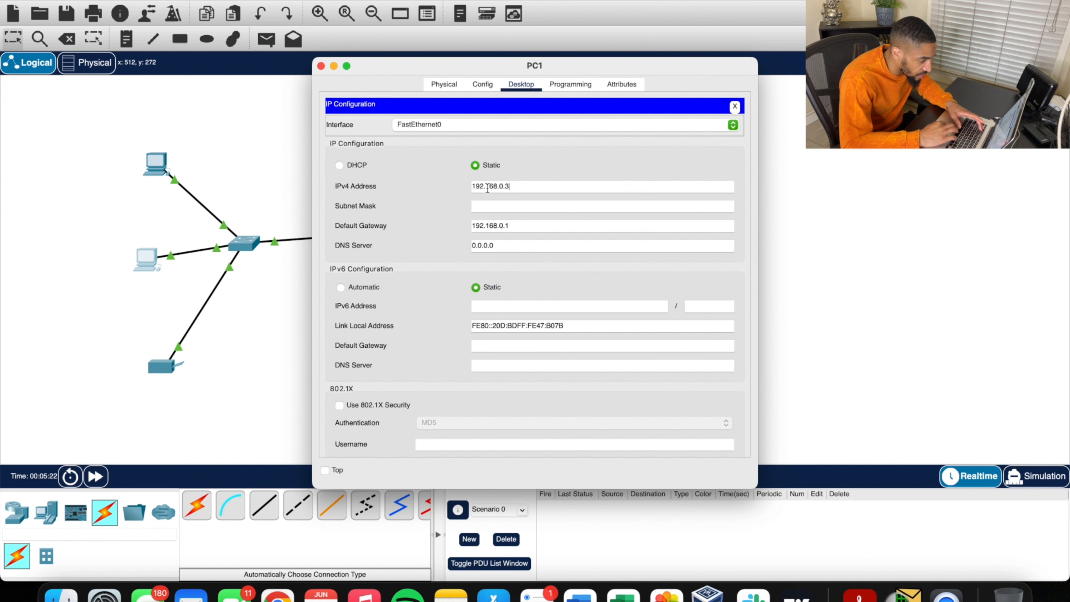
pyautogui.click(495, 207)
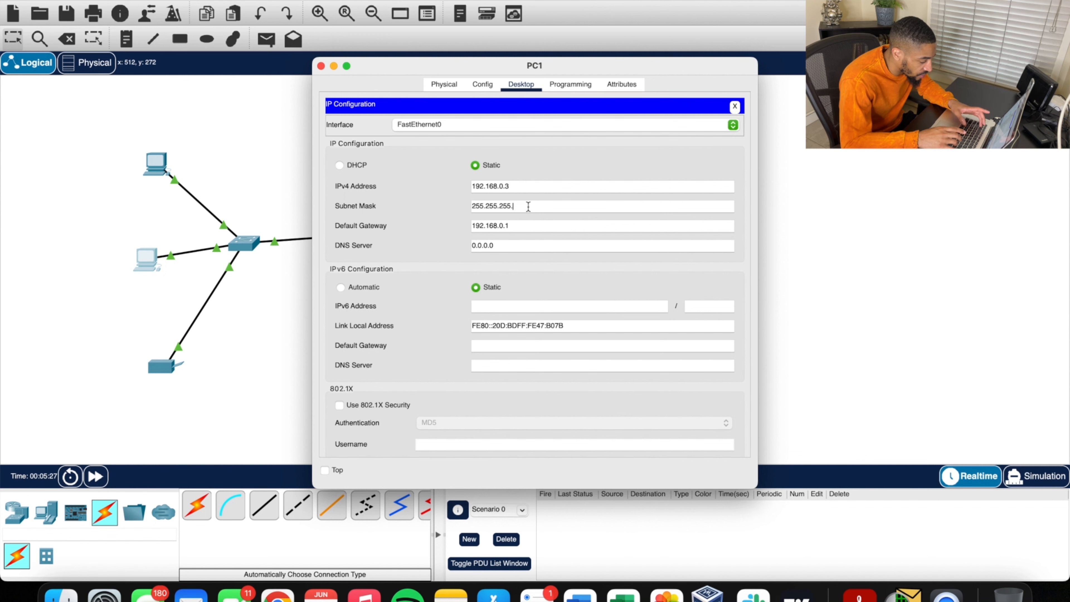
pyautogui.write('128')
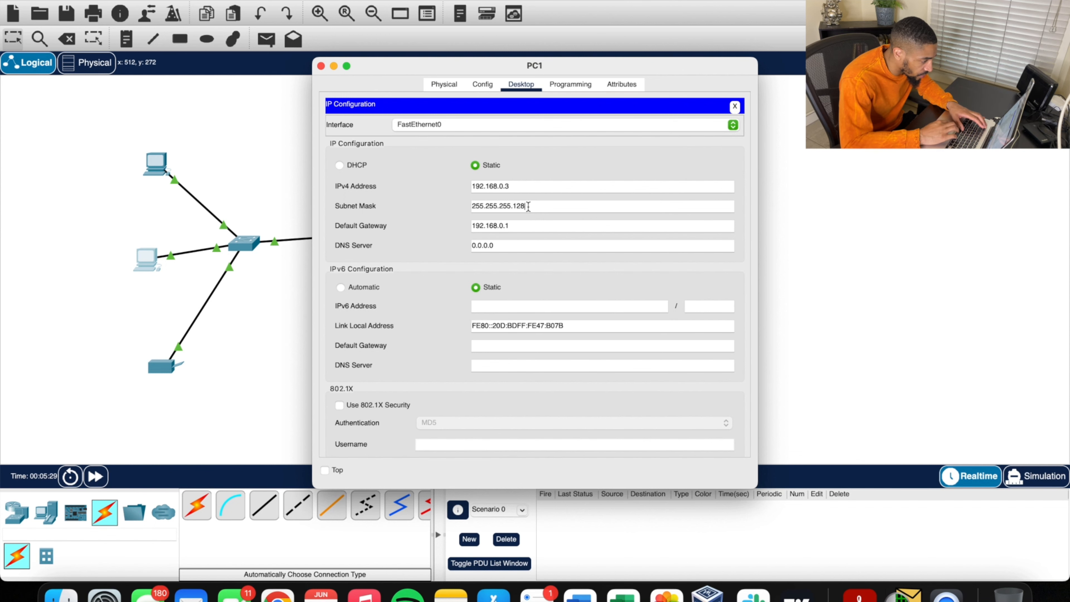
pyautogui.click(320, 66)
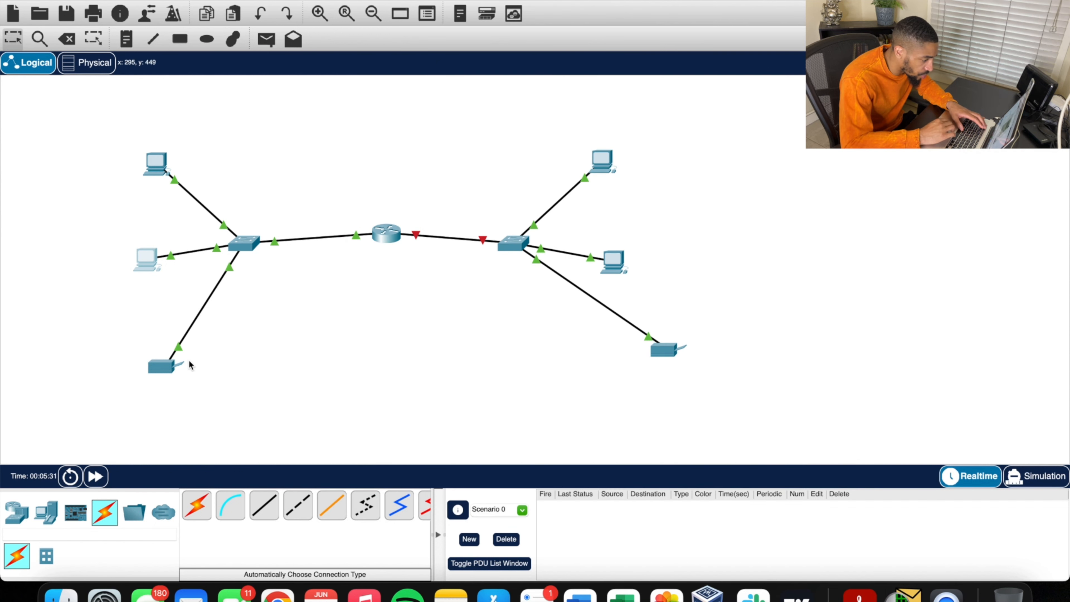
# - Set the static IPv4 default gateway of the printer on the left switch to 192.168.0.1
pyautogui.click(161, 365)
pyautogui.click(532, 85)
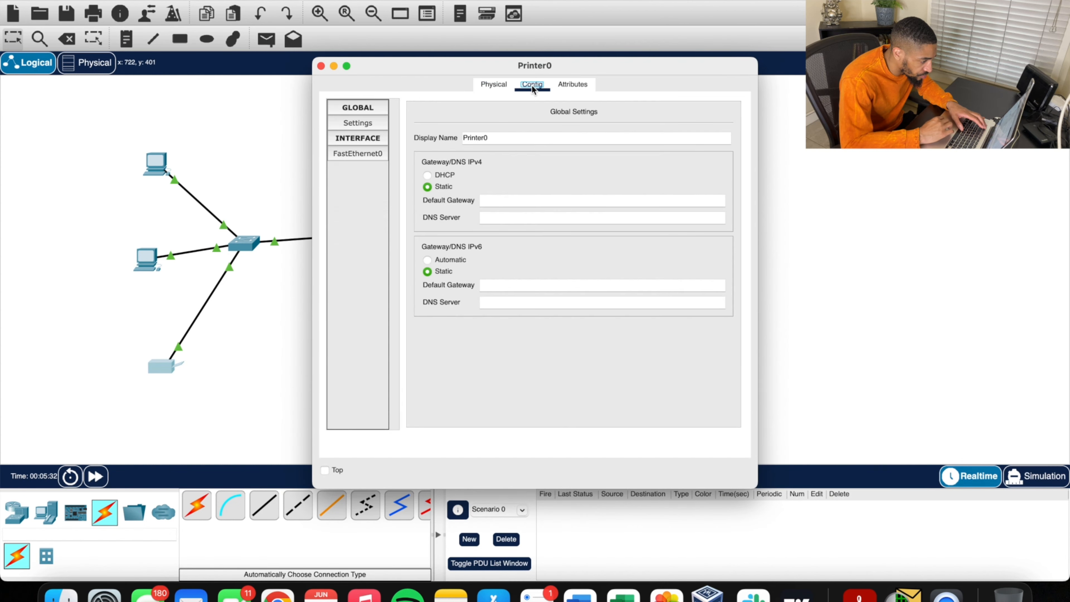
pyautogui.click(497, 200)
pyautogui.write('19')
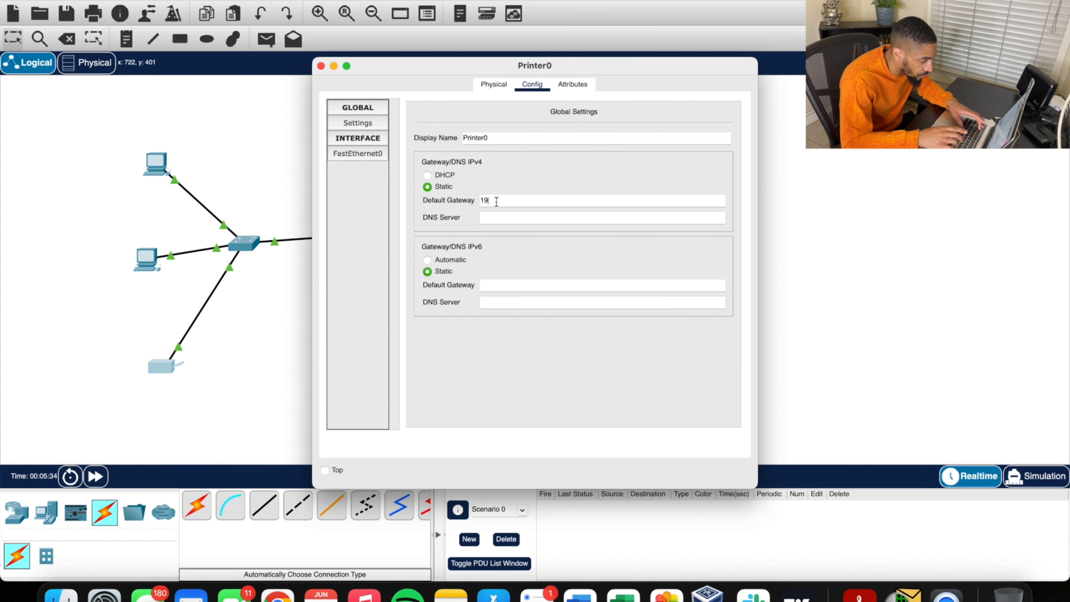
pyautogui.write('2.16')
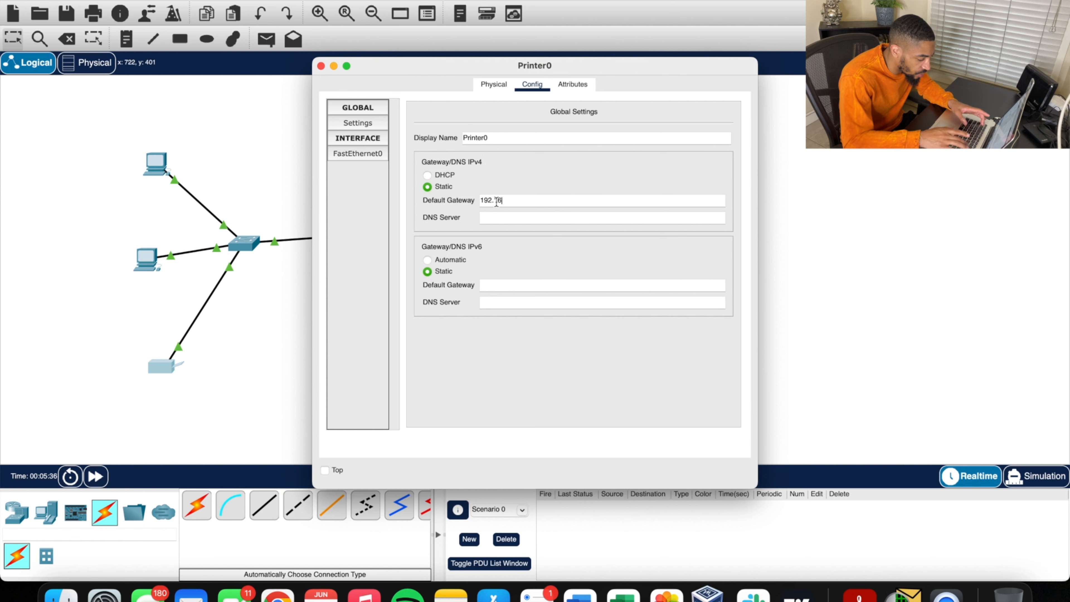
pyautogui.write('8.0.1')
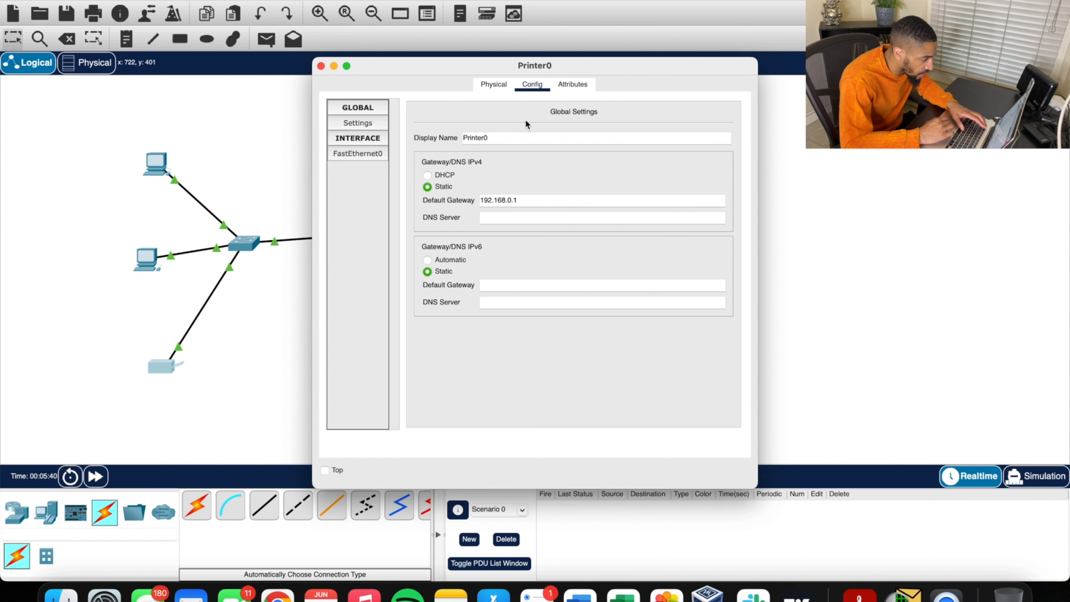
# - Assign 192.168.0.4 with subnet mask 255.255.255.128 to the left printer's FastEthernet0 interface and close its window
pyautogui.click(362, 154)
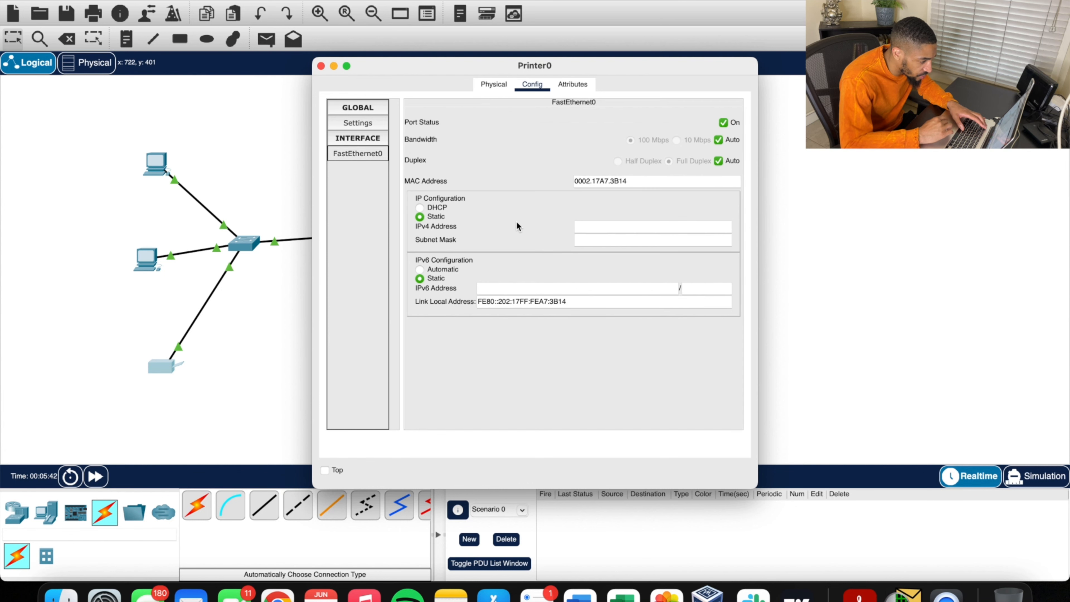
pyautogui.click(587, 226)
pyautogui.write('19')
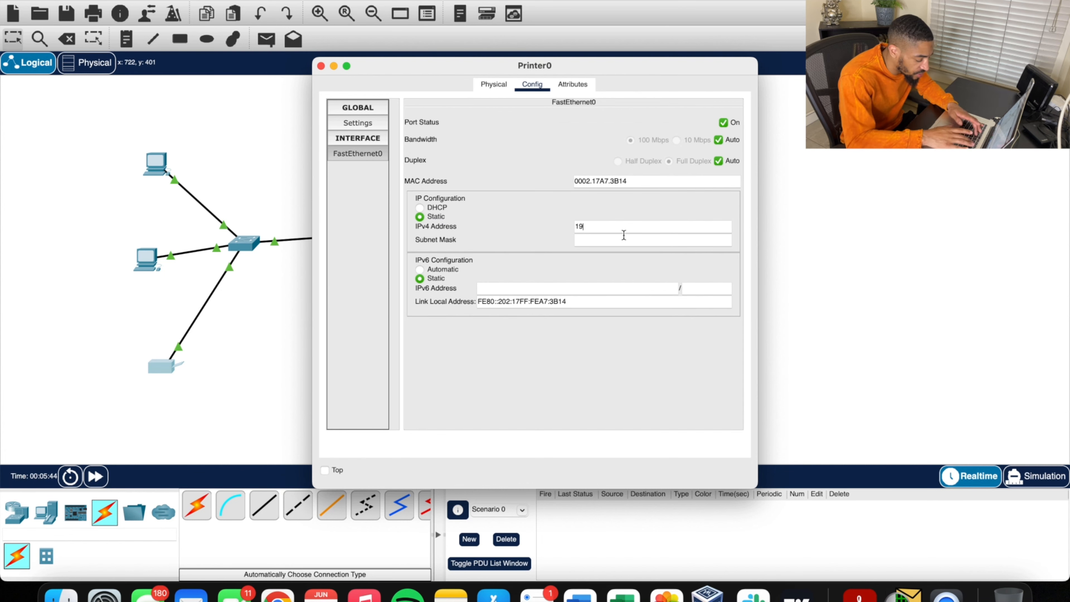
pyautogui.write('2.168.0')
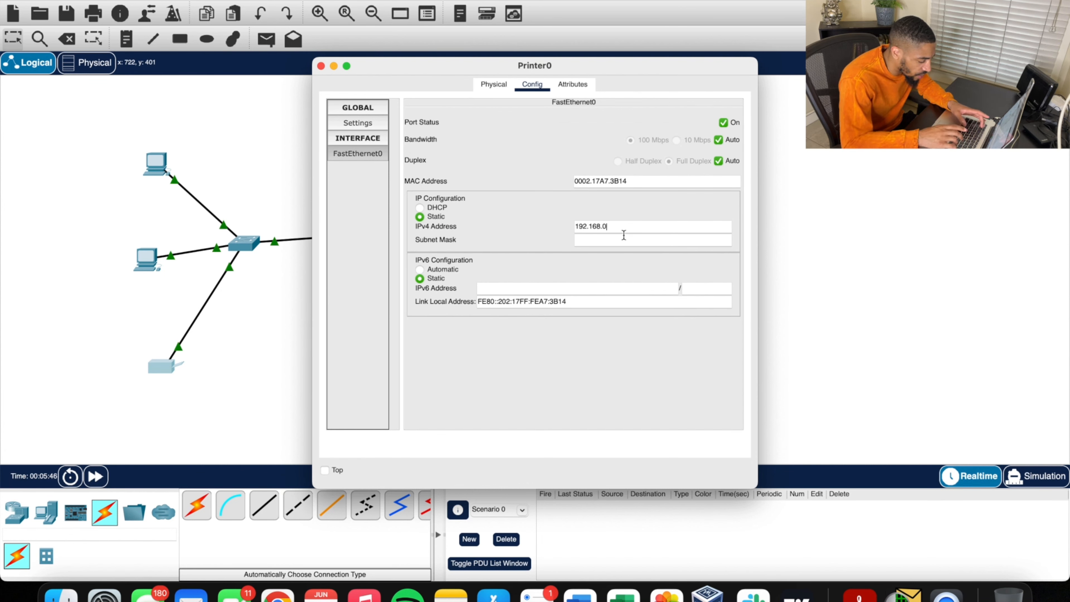
pyautogui.write('.4')
pyautogui.click(618, 239)
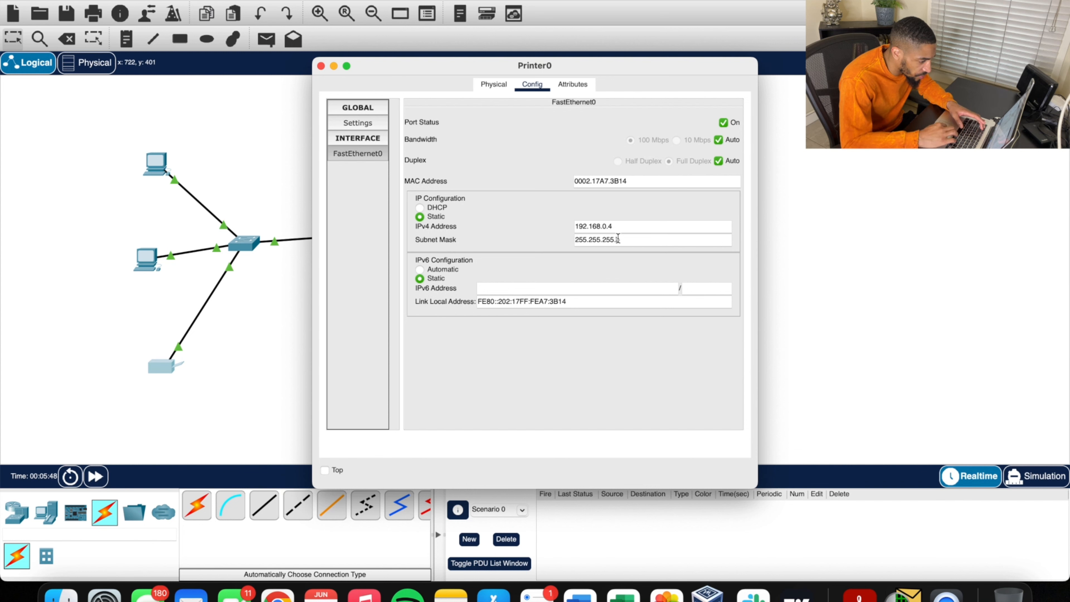
pyautogui.press('BackSpace')
pyautogui.write('12')
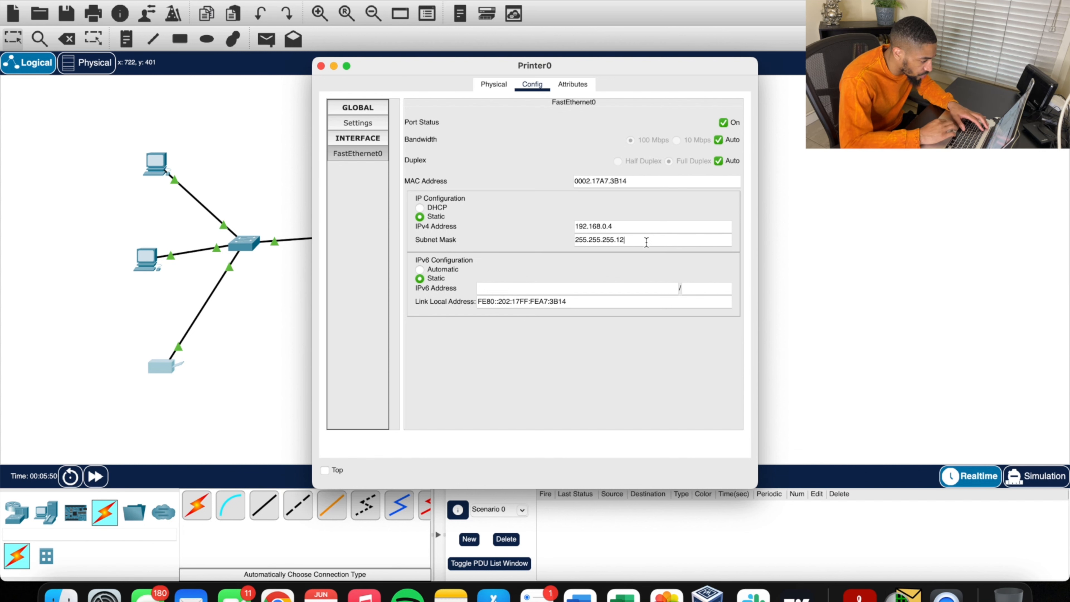
pyautogui.write('8')
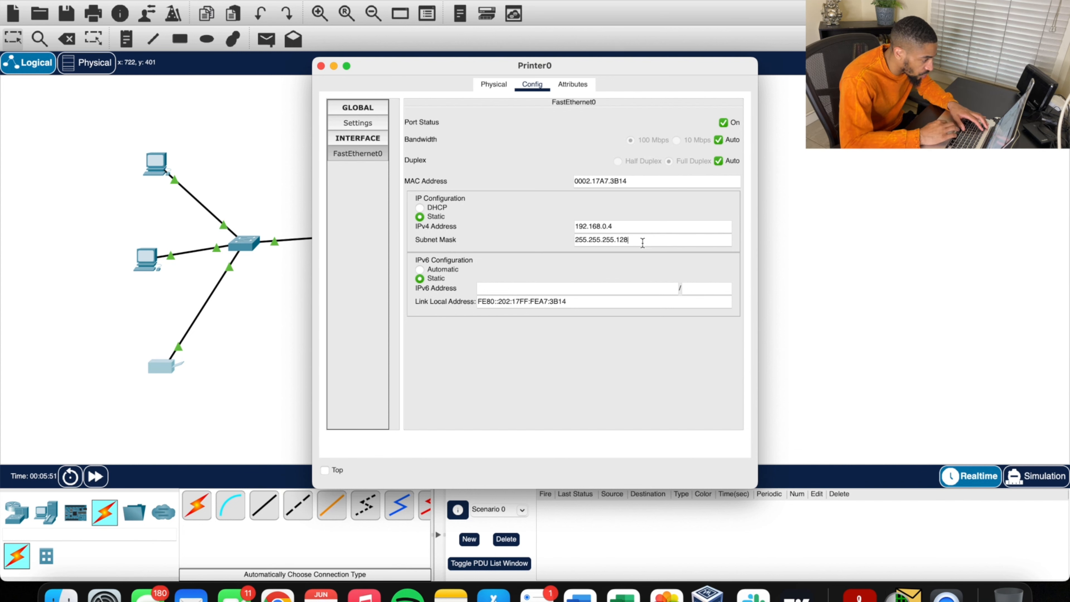
pyautogui.click(322, 67)
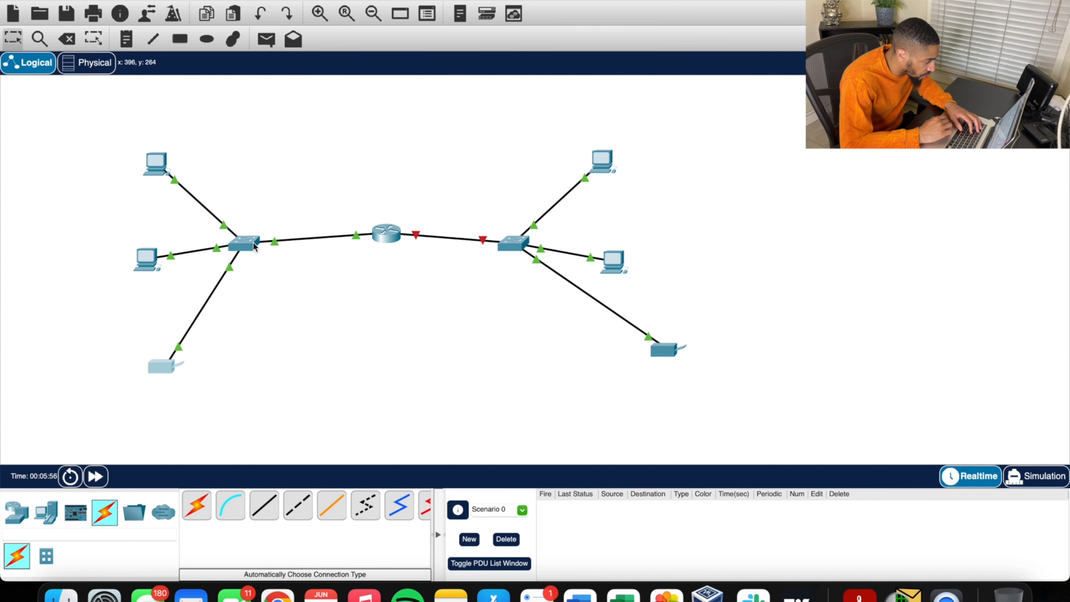
# - Open the left switch's command line and enter privileged EXEC mode with en
pyautogui.click(245, 243)
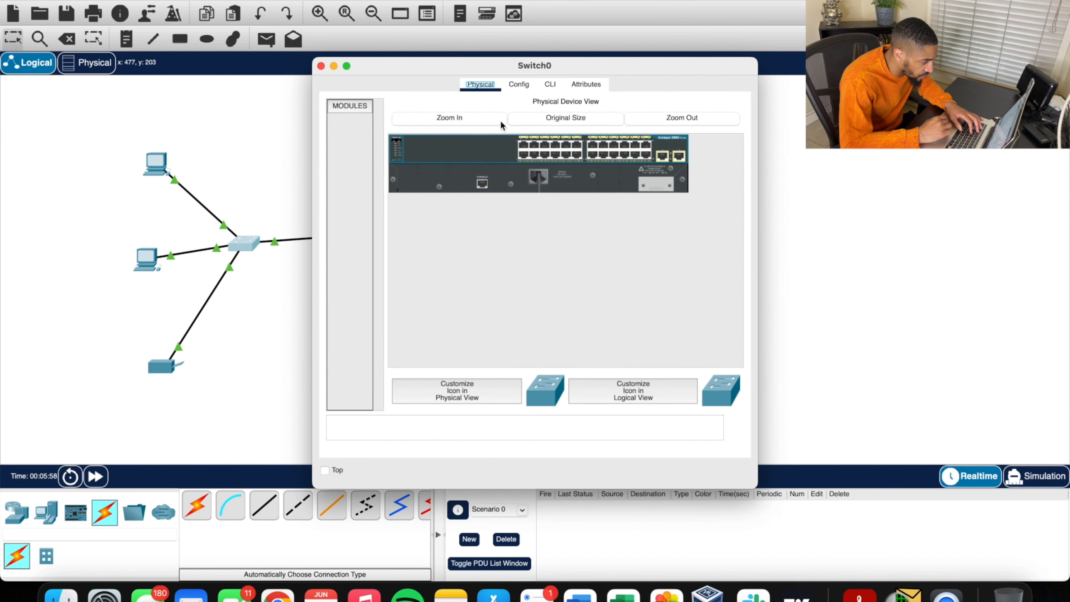
pyautogui.click(550, 84)
pyautogui.moveTo(524, 341); pyautogui.dragTo(494, 342)
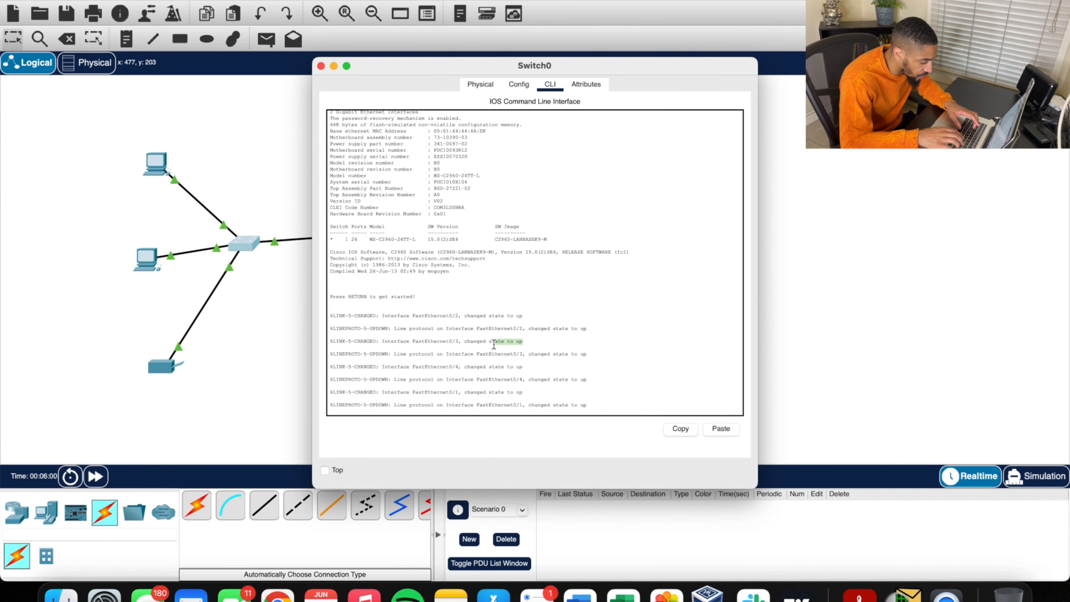
pyautogui.press('Return')
pyautogui.press('Return')
pyautogui.write('en')
pyautogui.press('Return')
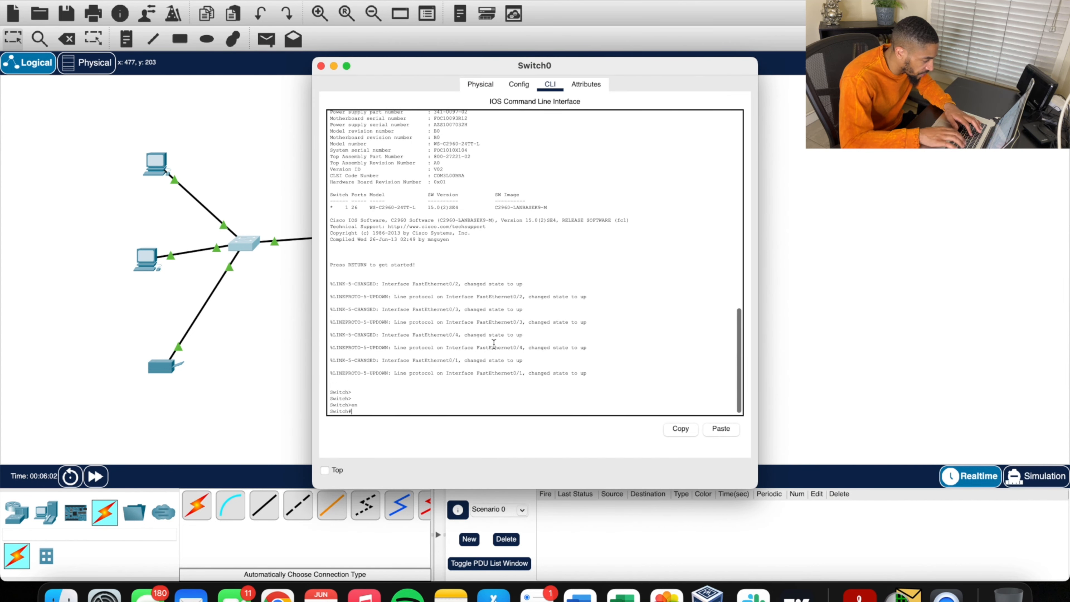
pyautogui.write('conf t')
pyautogui.press('Return')
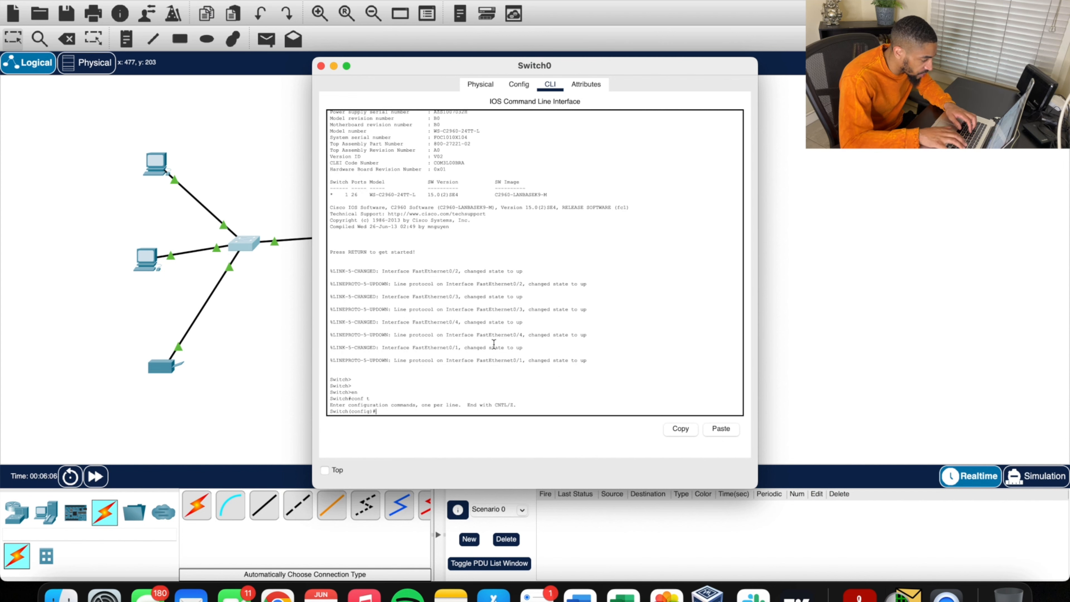
pyautogui.write('exit')
pyautogui.press('Return')
pyautogui.write('s')
pyautogui.press('BackSpace')
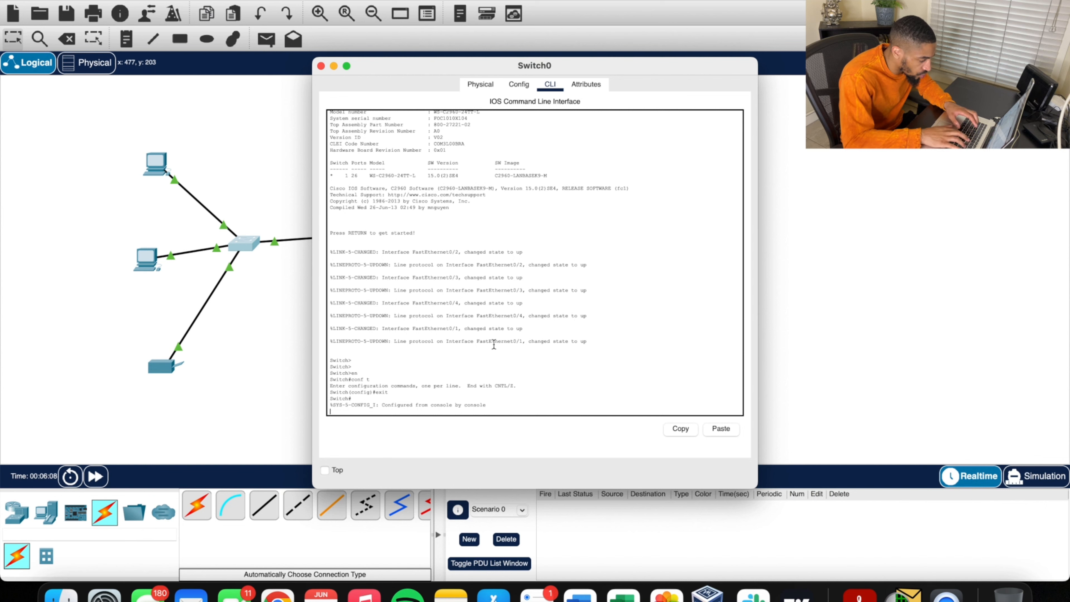
# - List the left switch's interface status with show ip int br and close the switch window
pyautogui.press('Return')
pyautogui.write('show ip ')
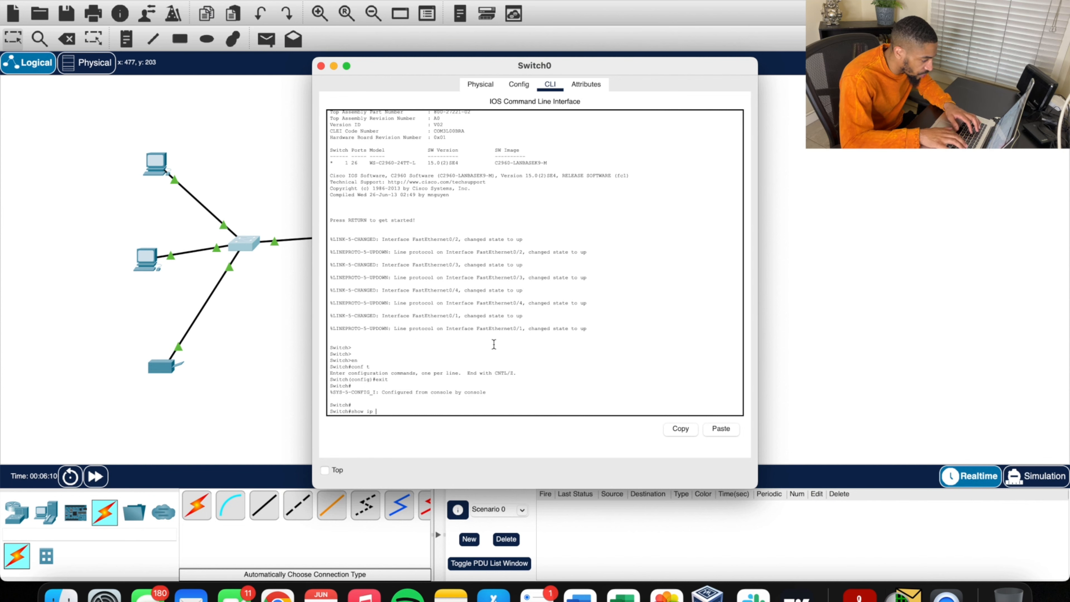
pyautogui.write('int br')
pyautogui.press('Return')
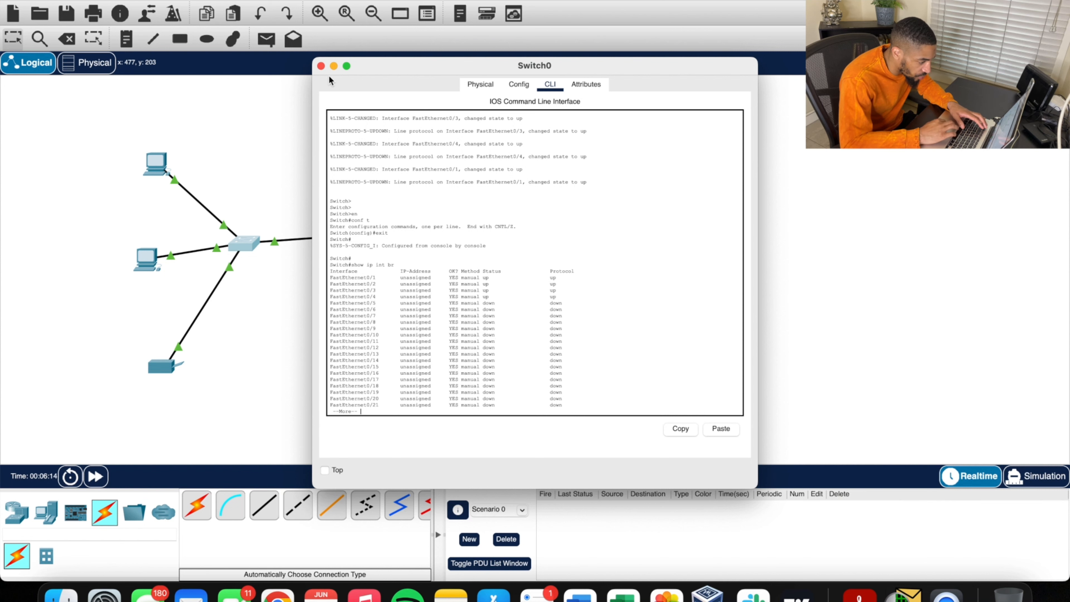
pyautogui.click(321, 66)
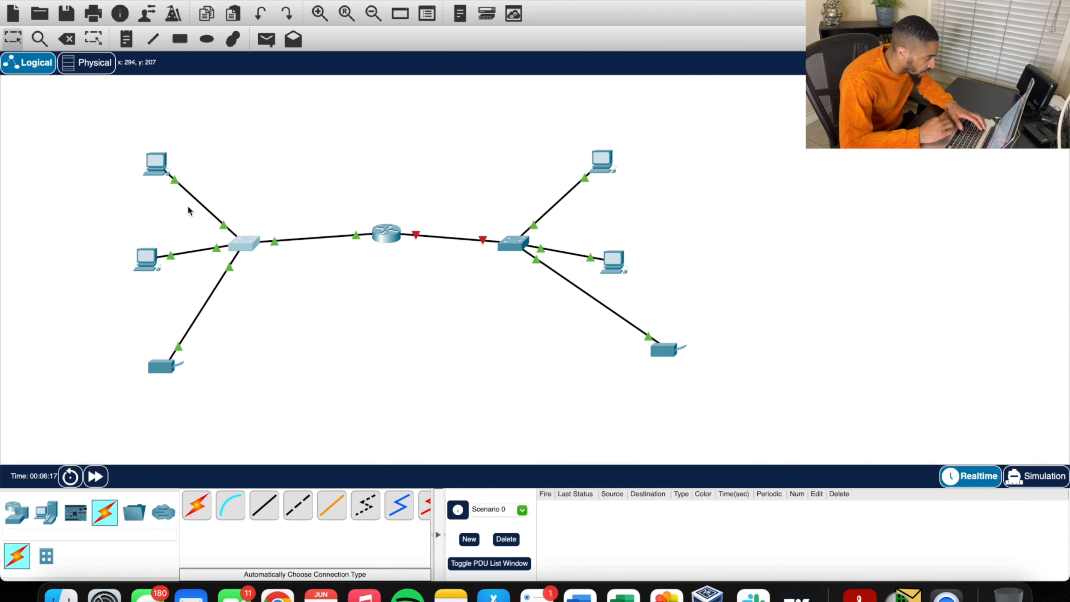
# - Open PC0's desktop applications and switch from the terminal to the Command Prompt
pyautogui.click(165, 167)
pyautogui.click(513, 131)
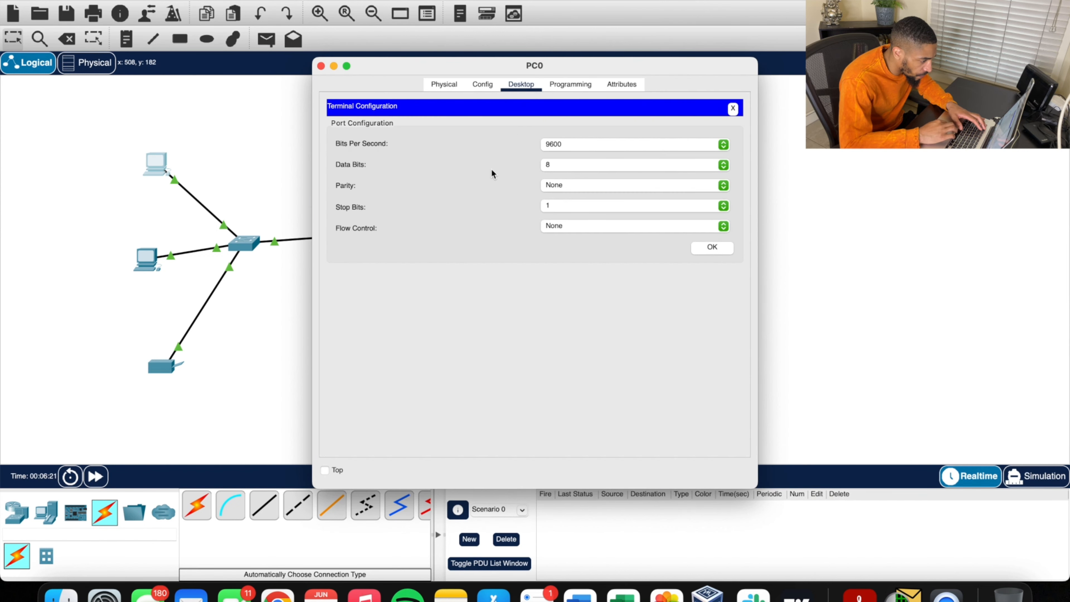
pyautogui.click(487, 86)
pyautogui.click(507, 87)
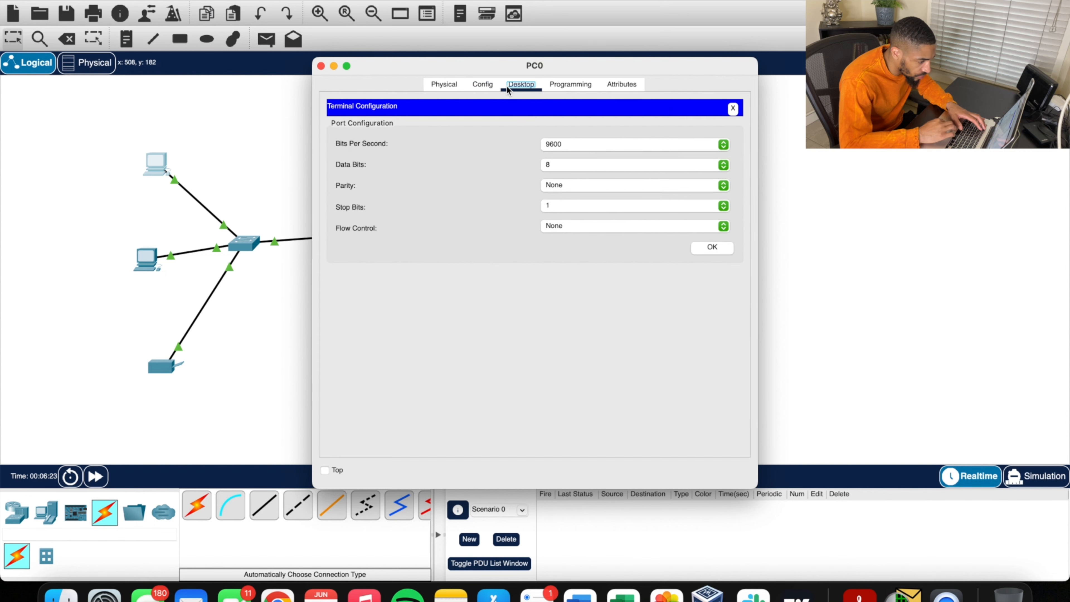
pyautogui.click(699, 244)
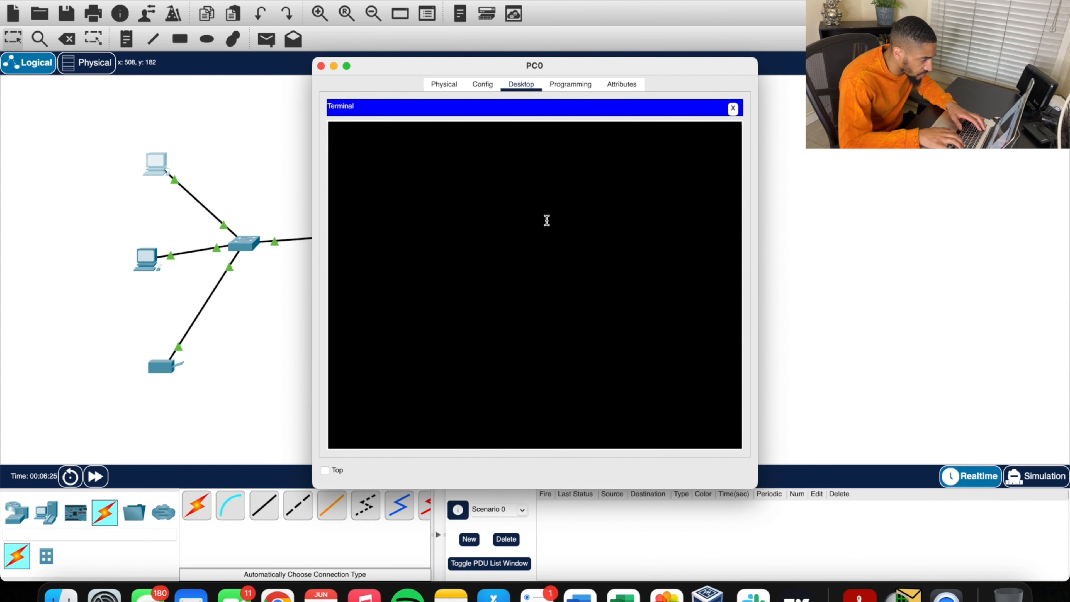
pyautogui.click(483, 84)
pyautogui.click(525, 86)
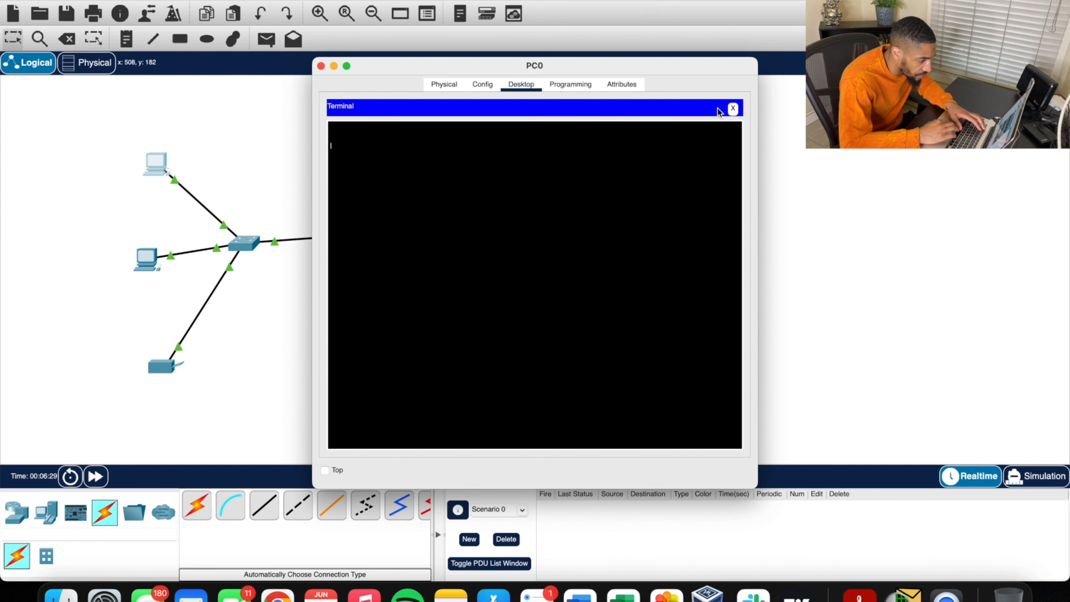
pyautogui.click(734, 108)
pyautogui.click(627, 145)
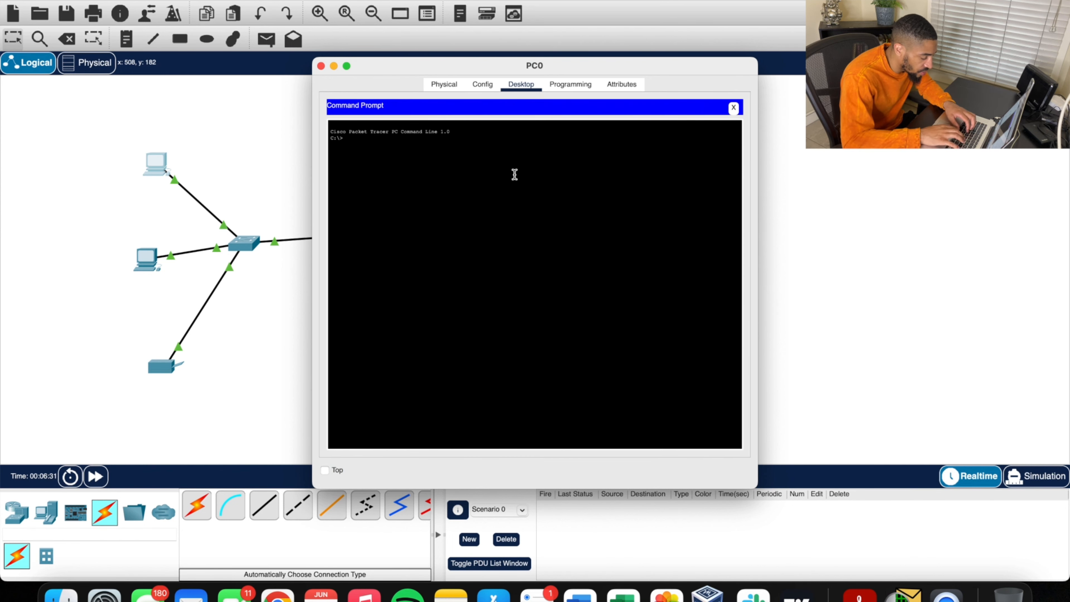
# - Ping the router's gateway address 192.168.0.1 from PC0 and close PC0's window
pyautogui.press('Return')
pyautogui.press('Return')
pyautogui.press('Return')
pyautogui.press('Return')
pyautogui.write('ping 1')
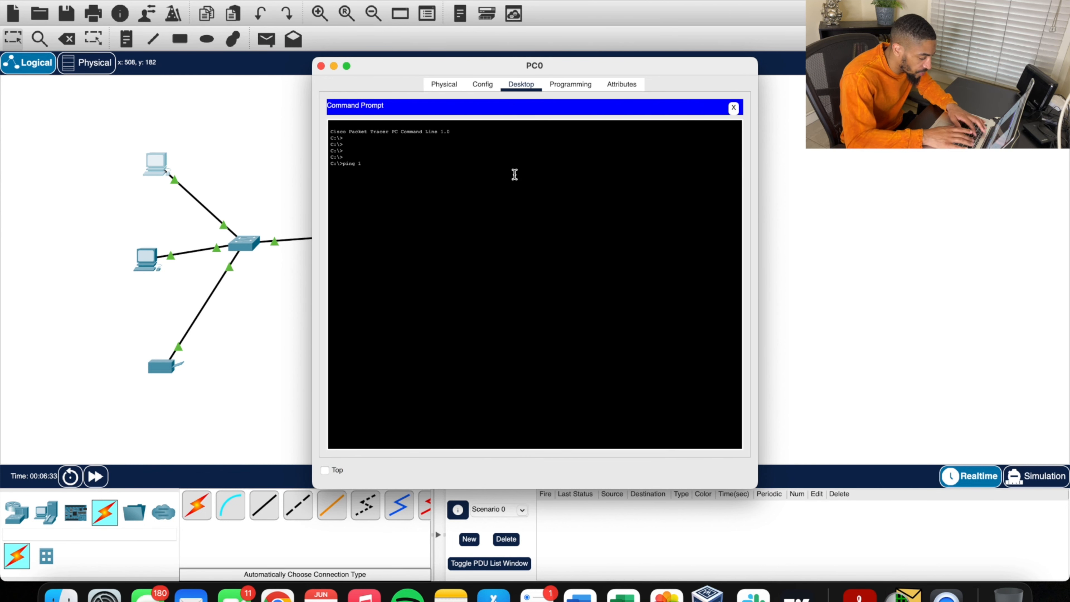
pyautogui.write('92.168.0.1')
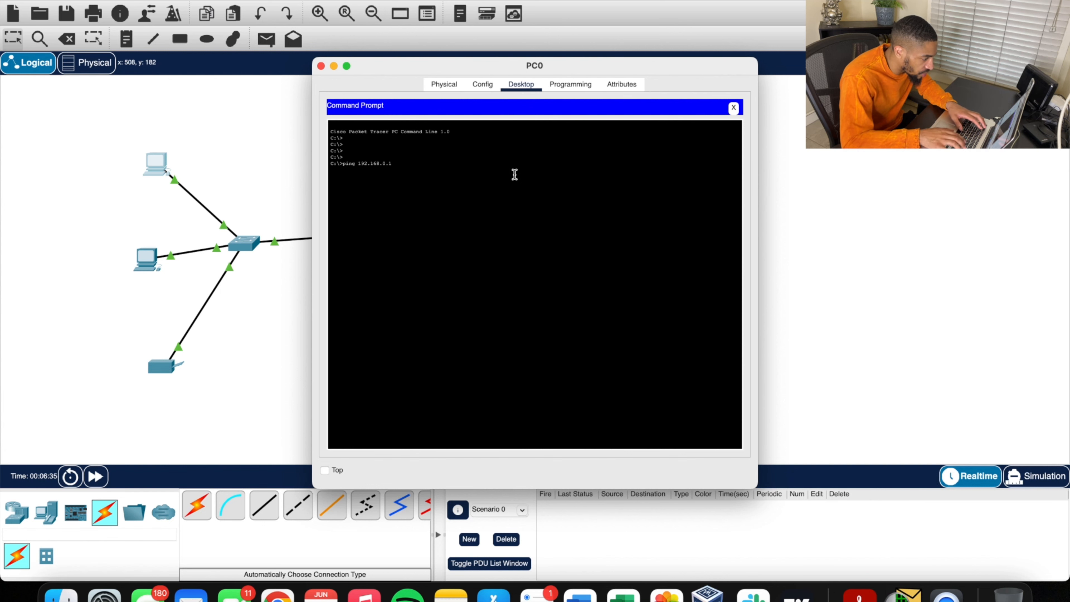
pyautogui.press('Return')
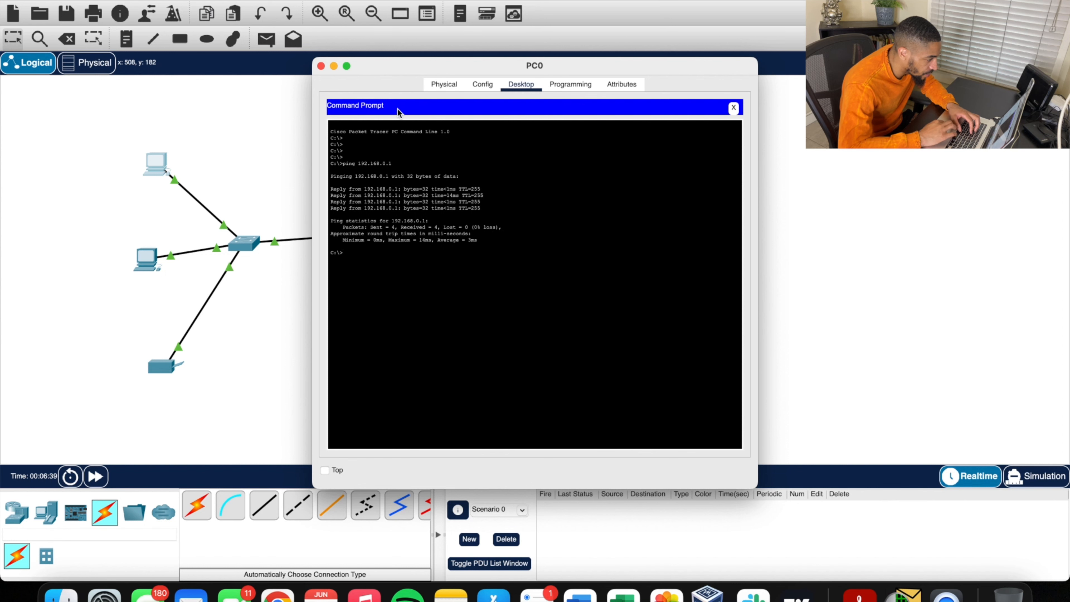
pyautogui.click(321, 66)
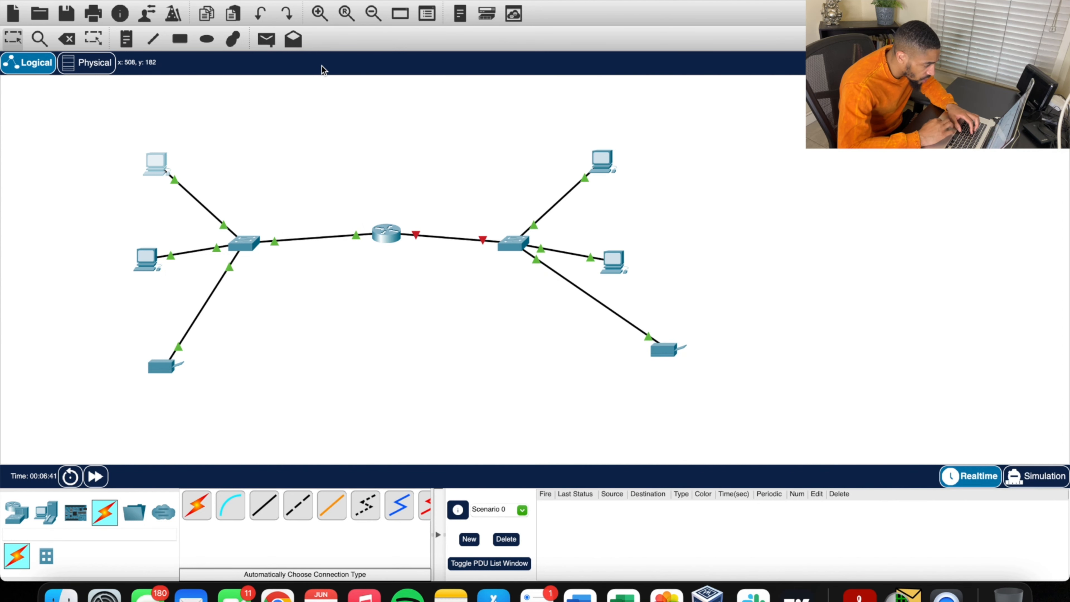
# - Open the router's command line and exit interface configuration back to global configuration mode
pyautogui.click(394, 233)
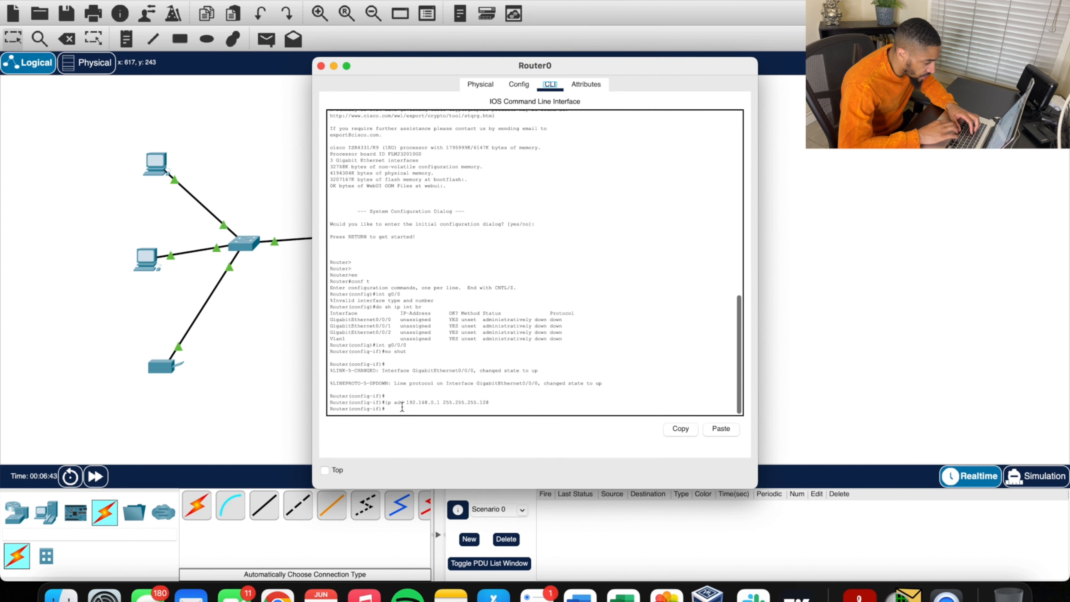
pyautogui.press('Return')
pyautogui.press('Return')
pyautogui.press('Return')
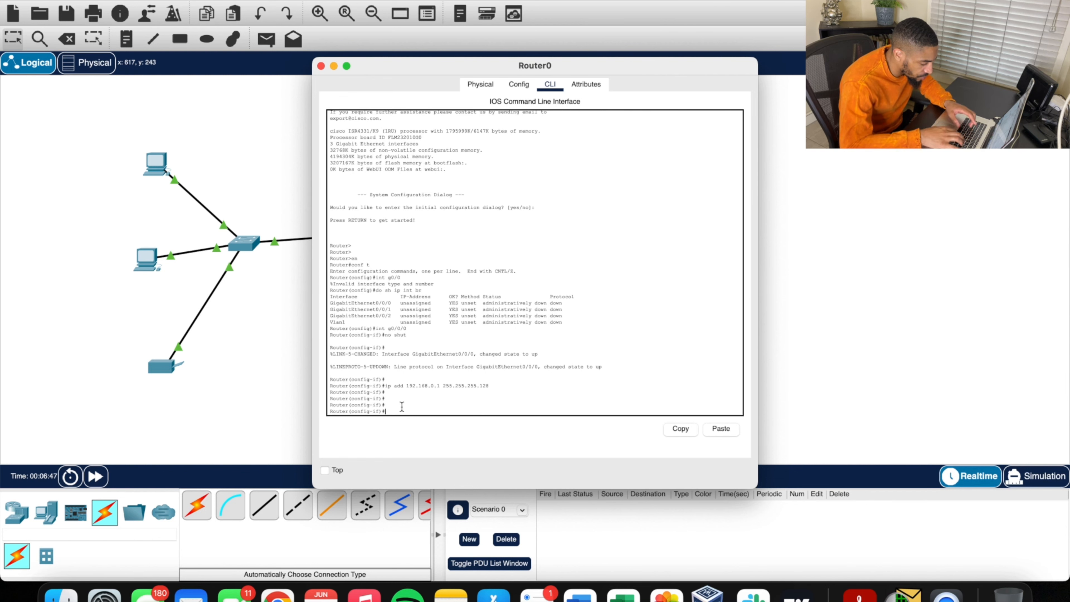
pyautogui.write('exit')
pyautogui.press('Return')
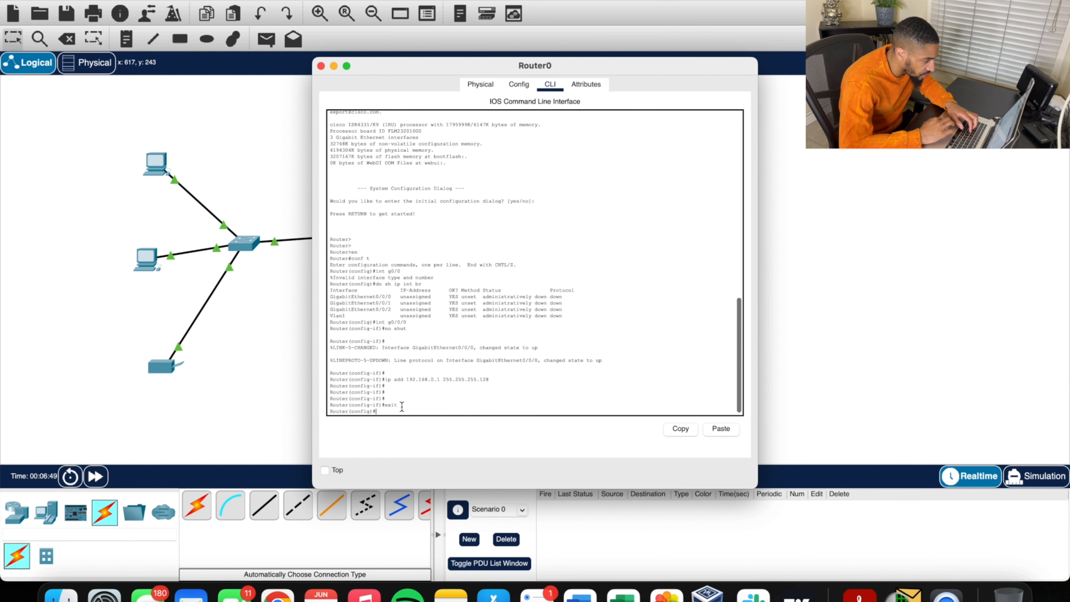
# - Move the router window clear of the topology and enter interface configuration for g0/0/1
pyautogui.write('int')
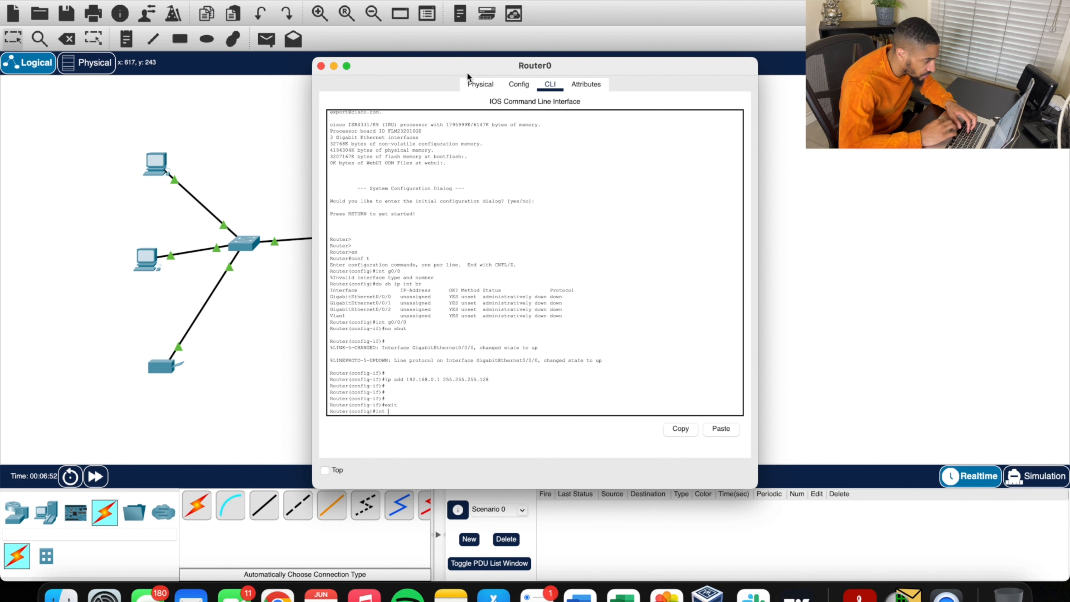
pyautogui.moveTo(470, 67); pyautogui.dragTo(795, 42)
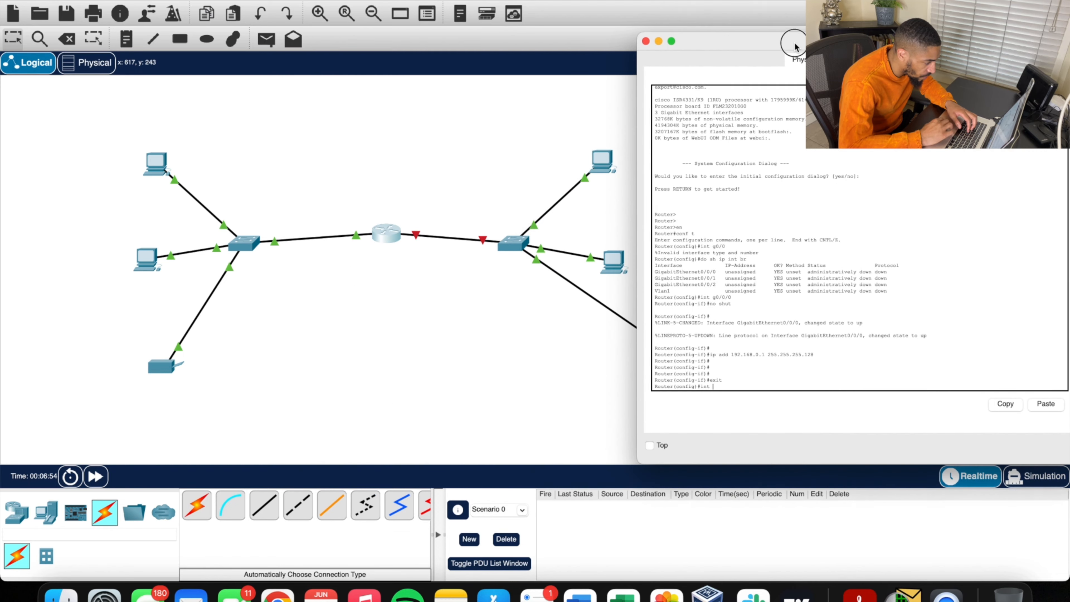
pyautogui.click(423, 270)
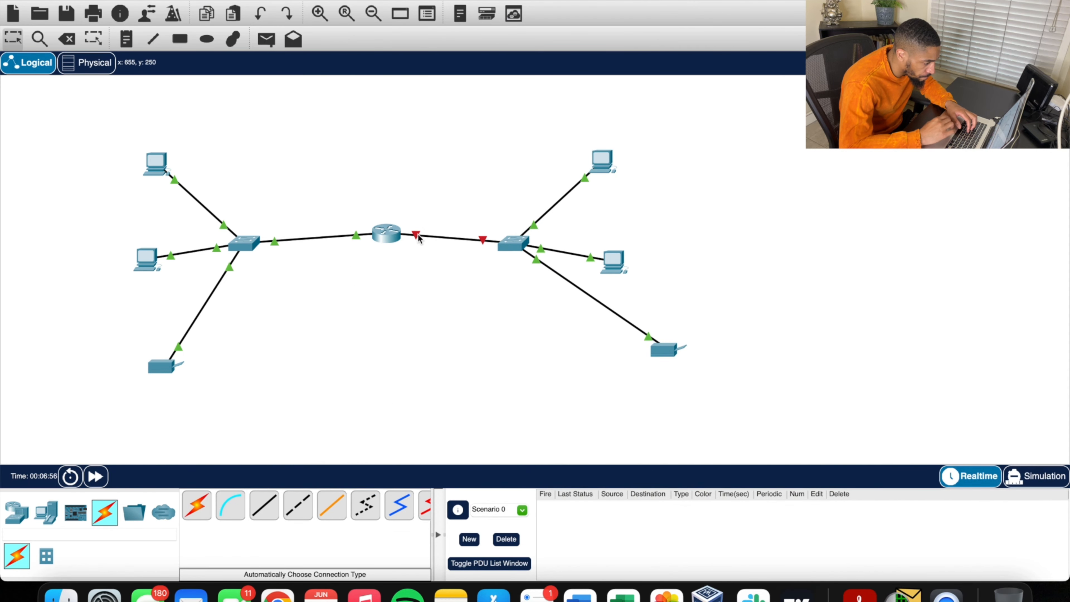
pyautogui.click(385, 233)
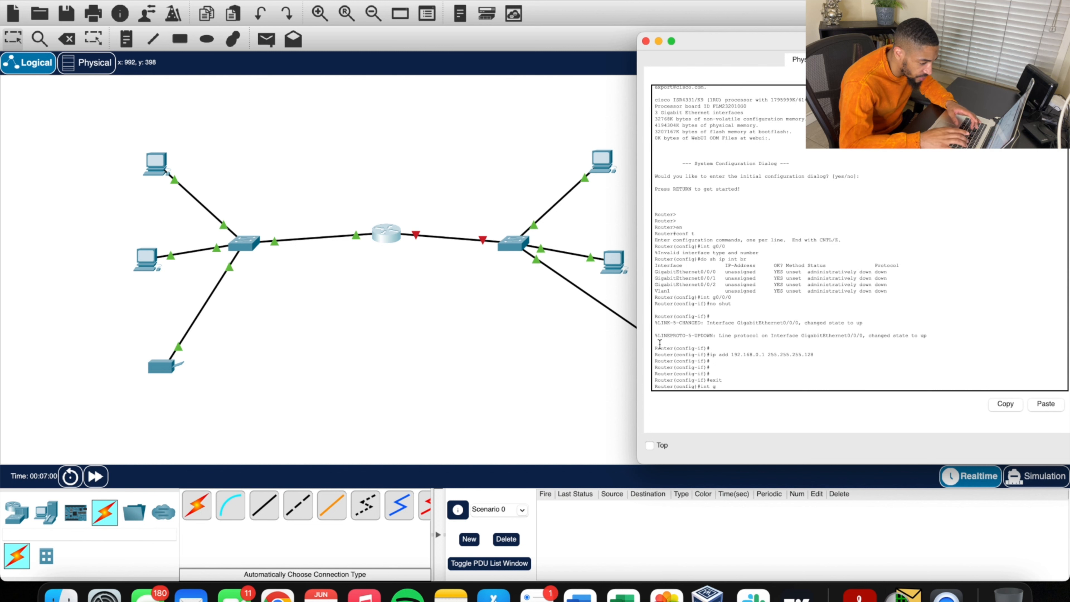
pyautogui.write('g0/0/')
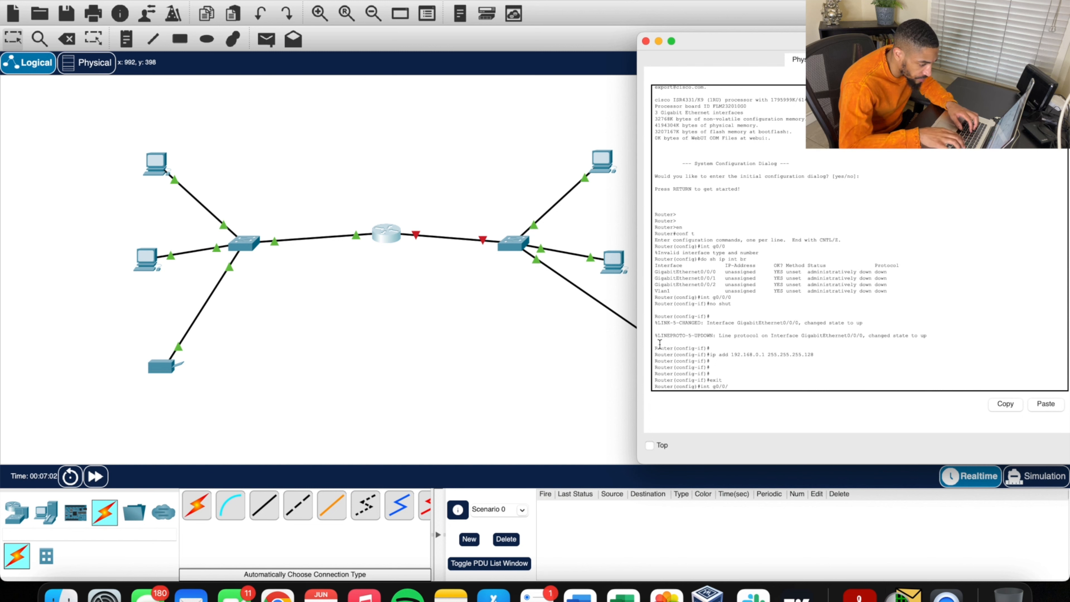
pyautogui.write('1')
pyautogui.press('Return')
# - Assign 192.168.0.129 with subnet mask 255.255.255.128 to the router's g0/0/1 interface
pyautogui.write('i')
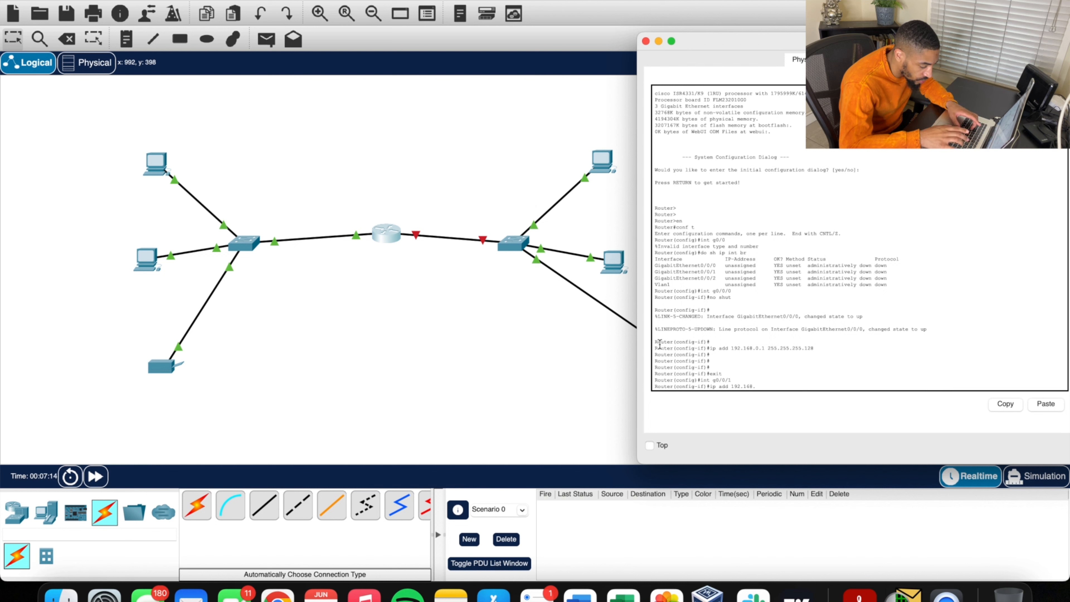
pyautogui.write('.')
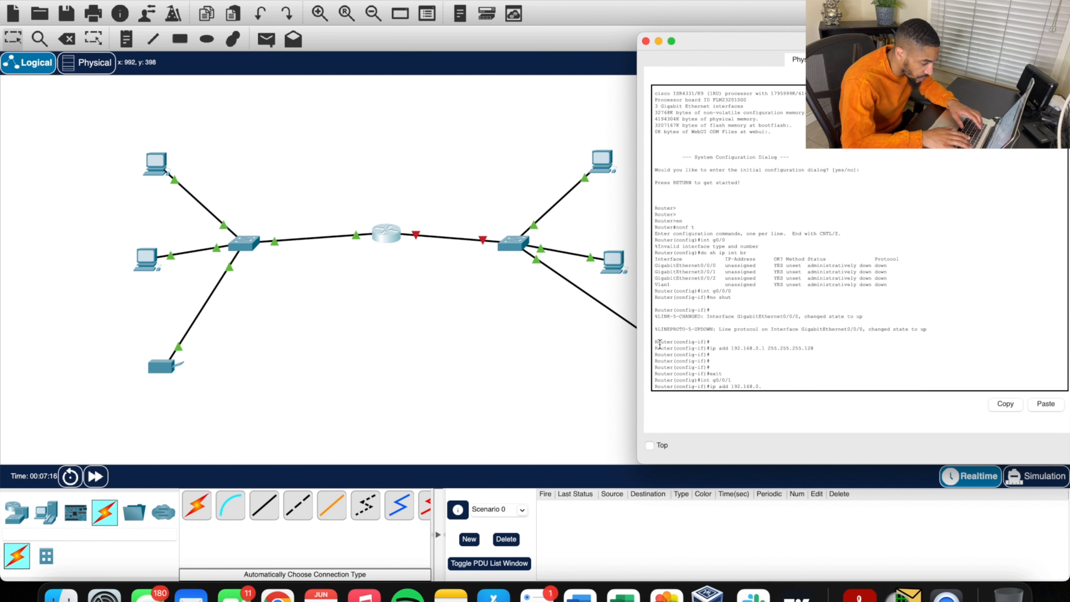
pyautogui.write('1129')
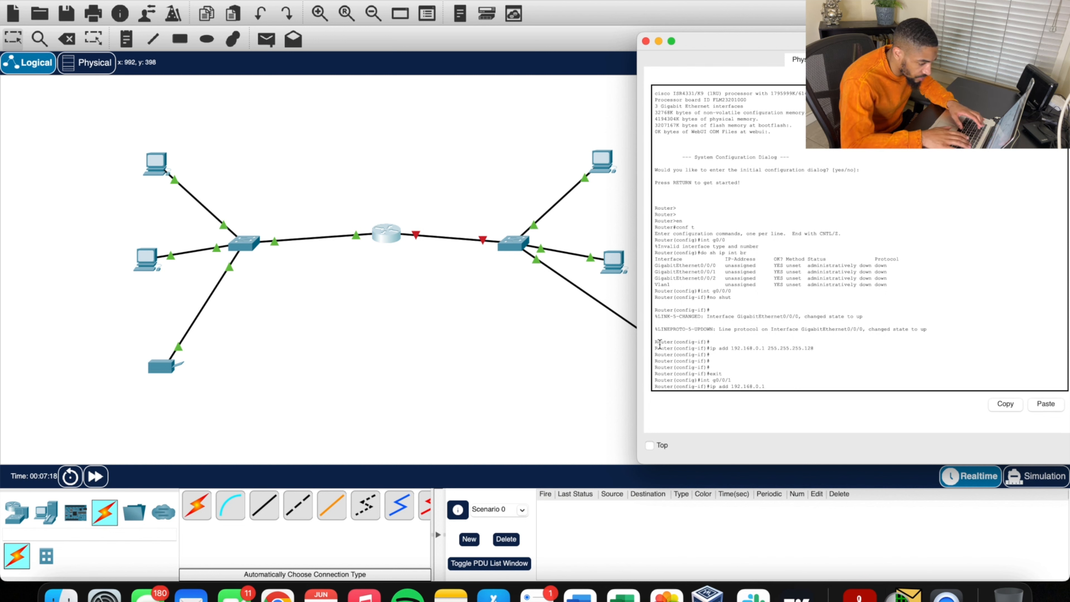
pyautogui.press('Return')
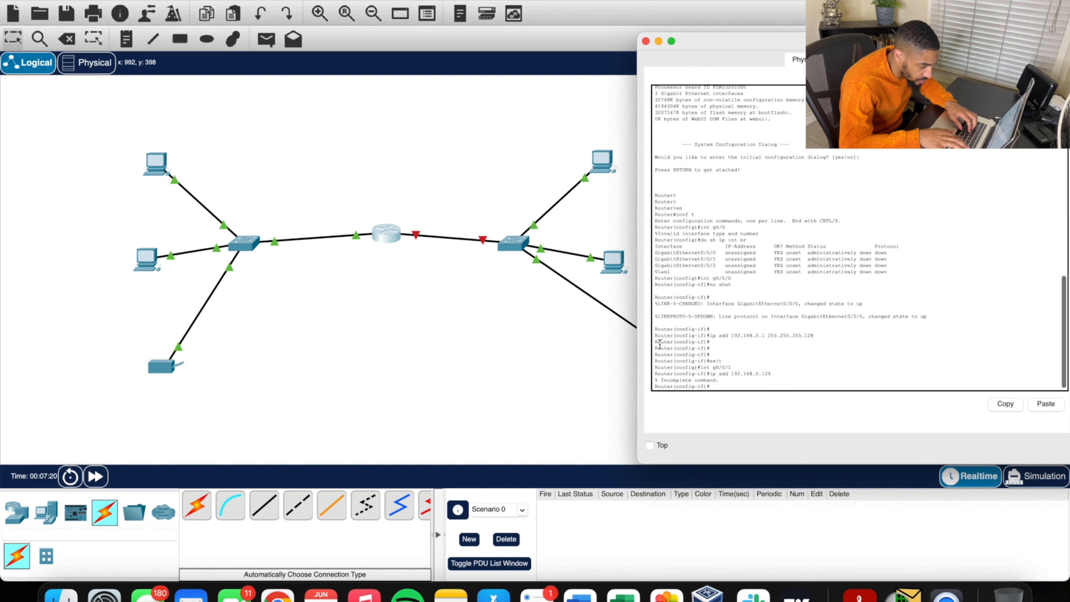
pyautogui.press('Up')
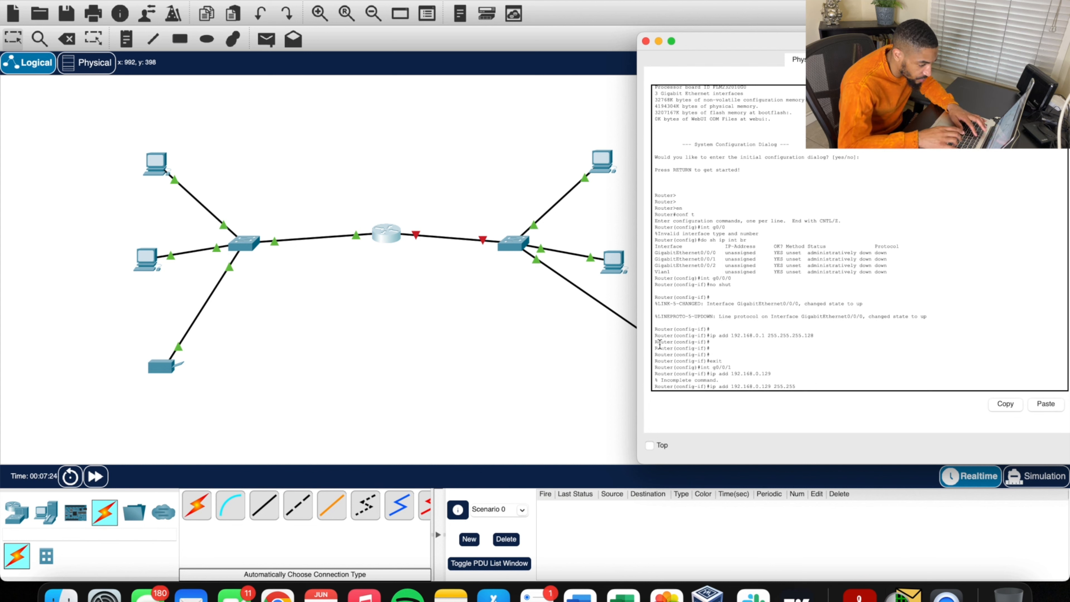
pyautogui.write('255.255.255.128')
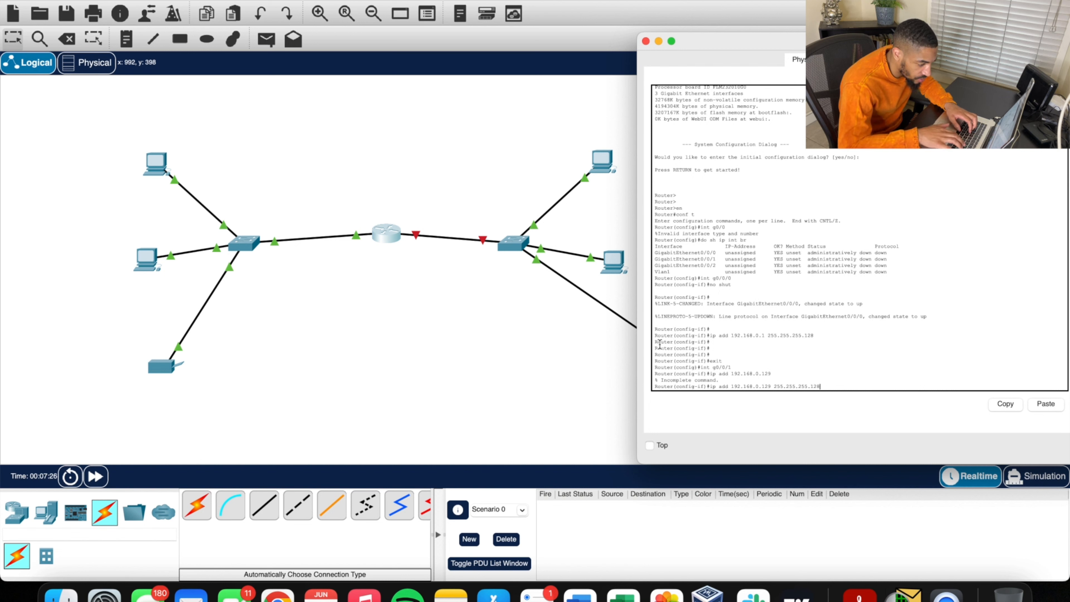
pyautogui.press('Return')
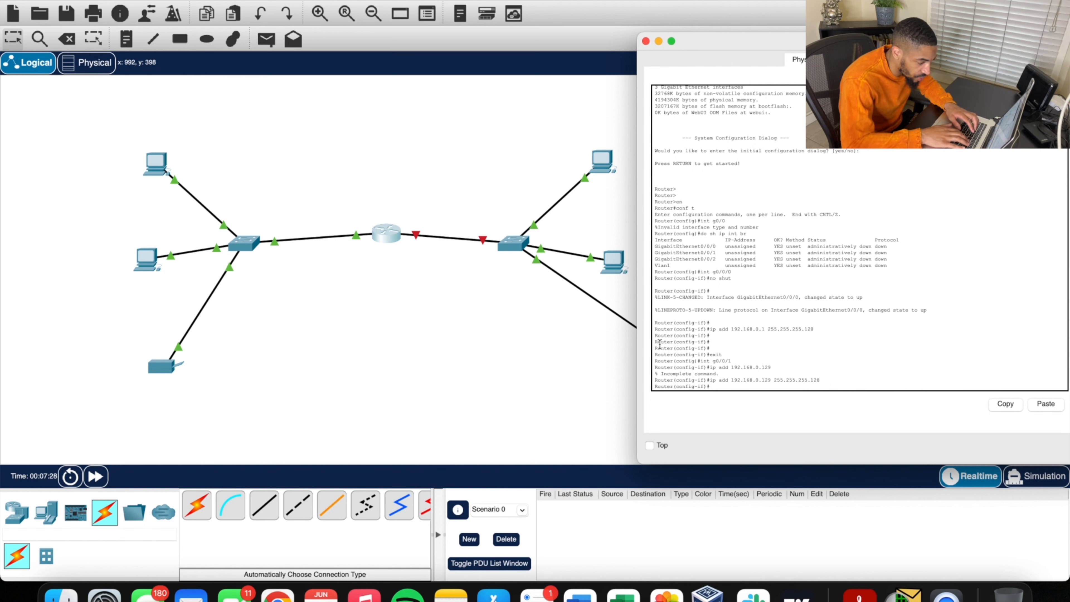
# - Enable the router's g0/0/1 interface with no shut and close the router window
pyautogui.write('no shut')
pyautogui.press('Return')
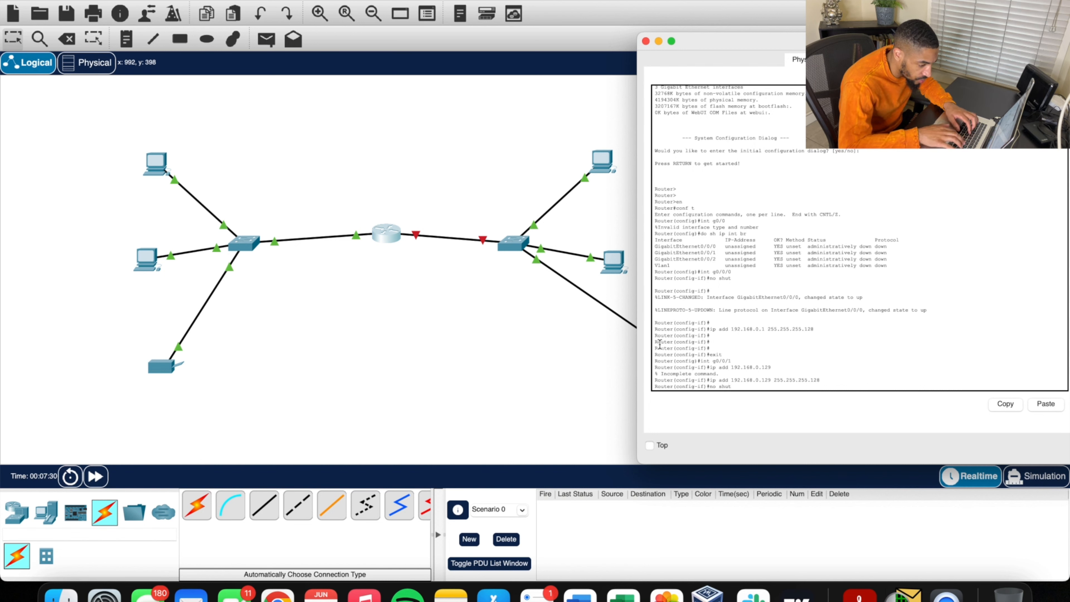
pyautogui.press('Return')
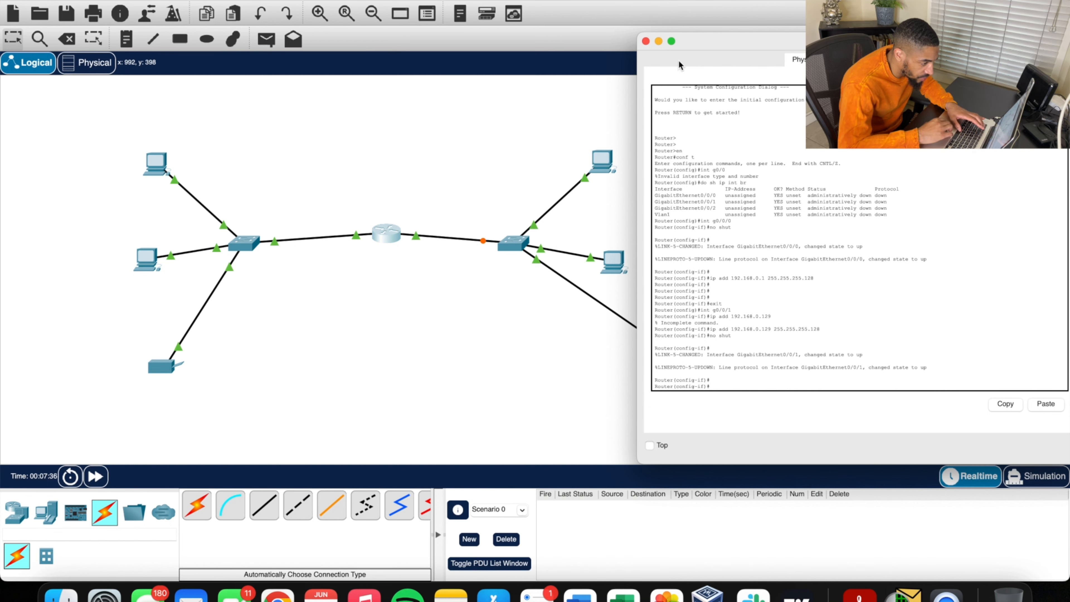
pyautogui.click(646, 41)
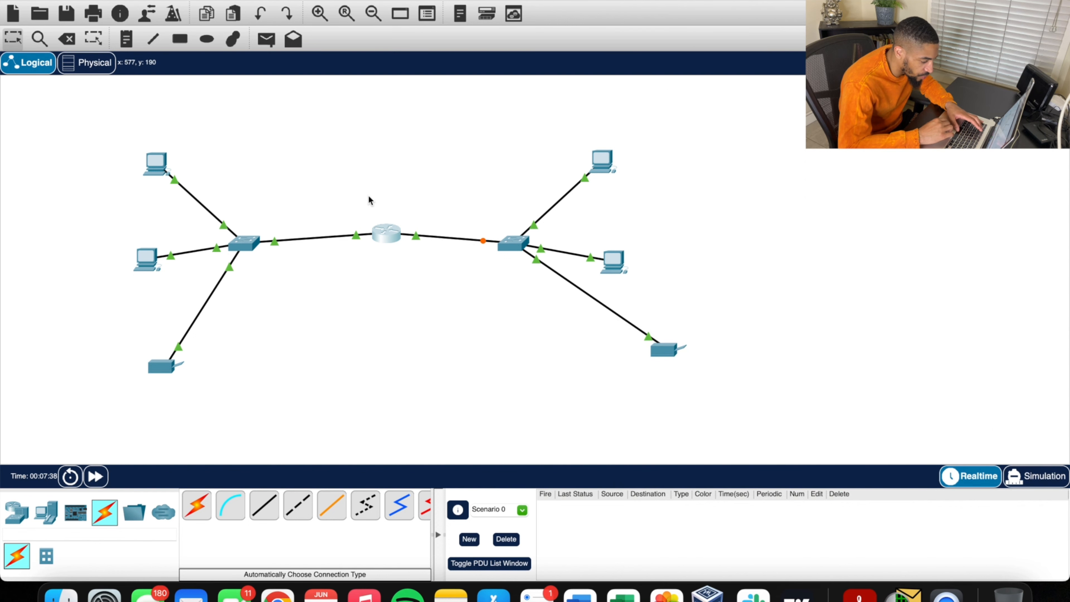
# - Switch to the Word lab notes and add the subnet mask 255.255.255.0 below the 192.168.0.0/24 line
pyautogui.click(580, 594)
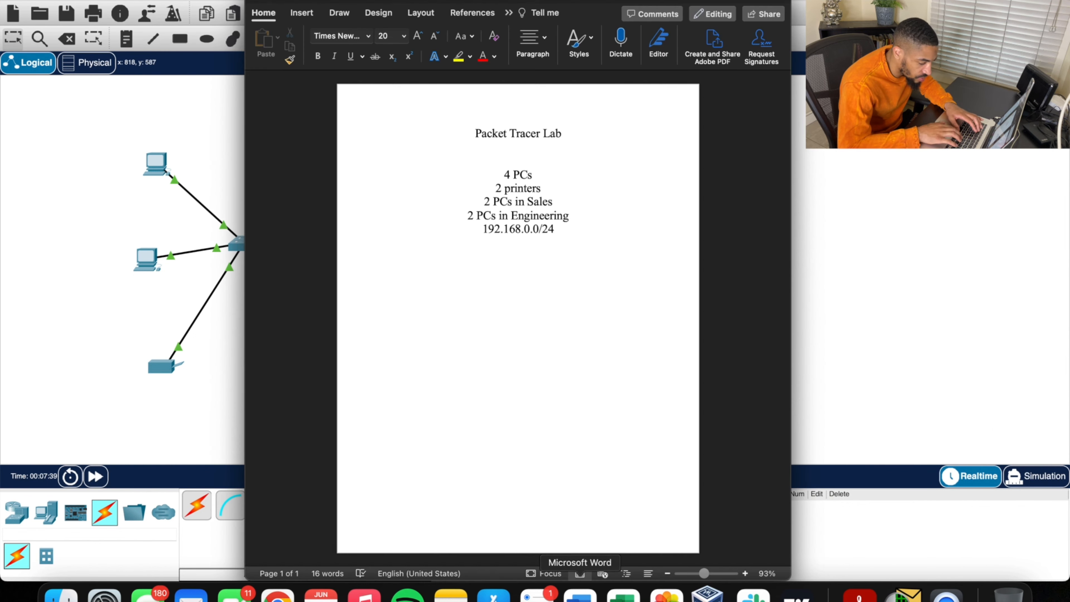
pyautogui.press('Return')
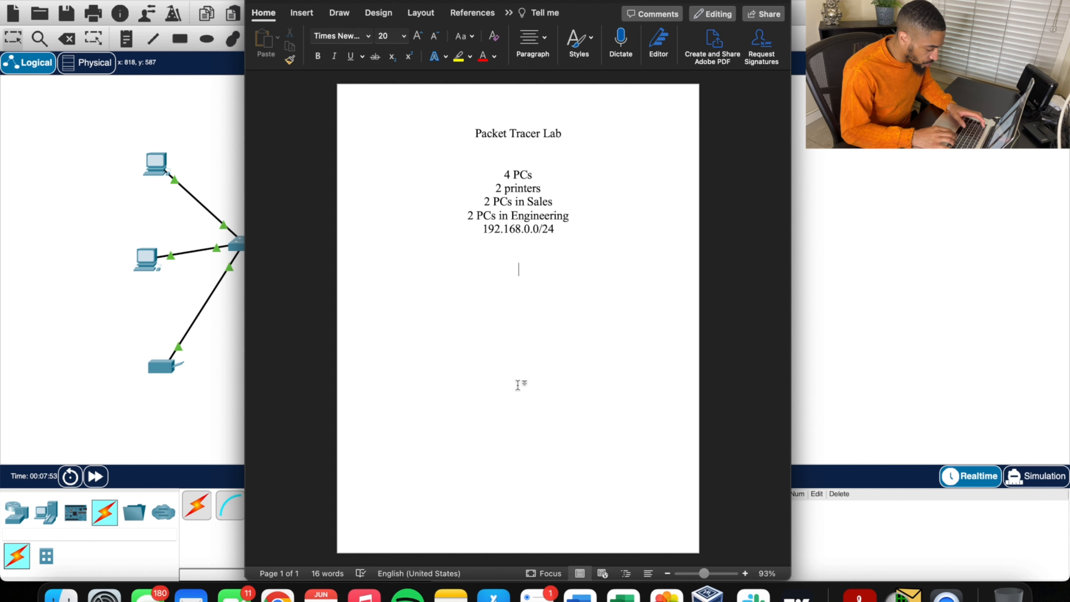
pyautogui.write('255')
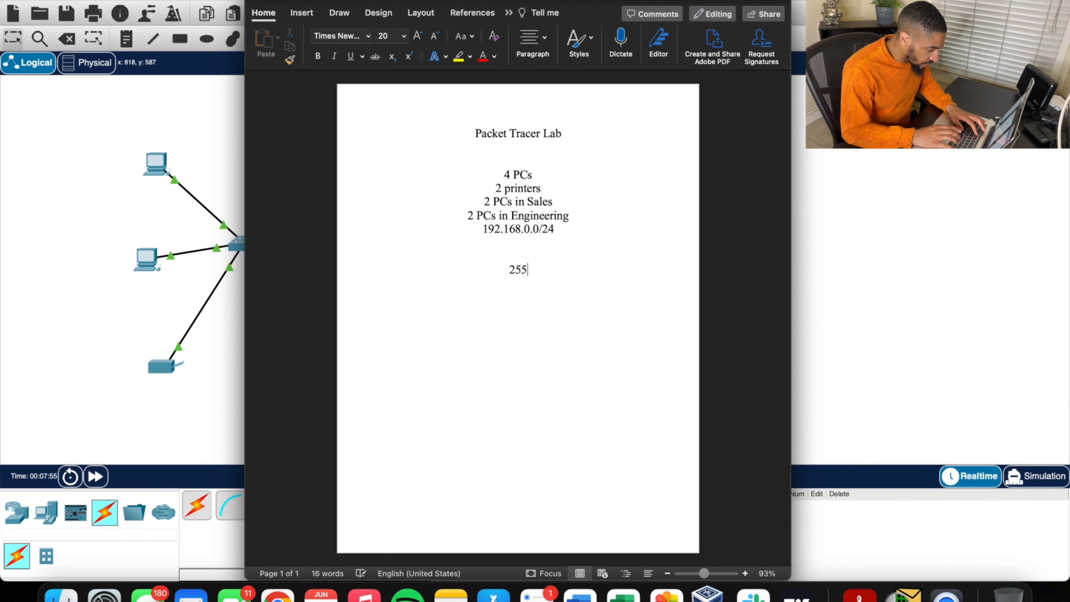
pyautogui.write('.255.255.0')
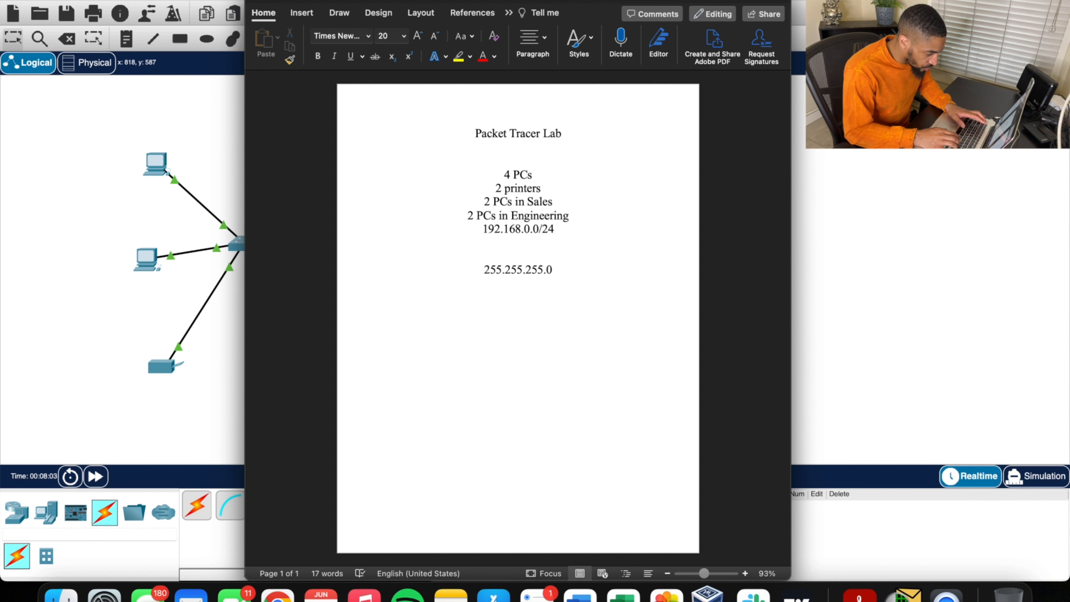
# - Below the 255.255.255.0 mask, write its first two binary octets as 11111111.11111111. without a space between them, duplicating the first octet
pyautogui.write('111111')
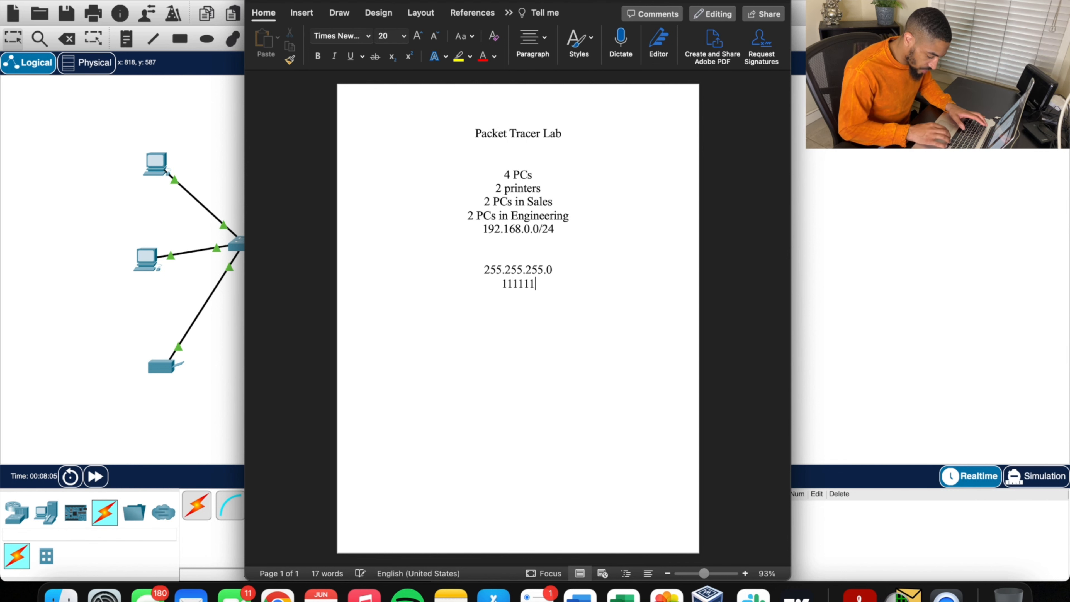
pyautogui.write('11.')
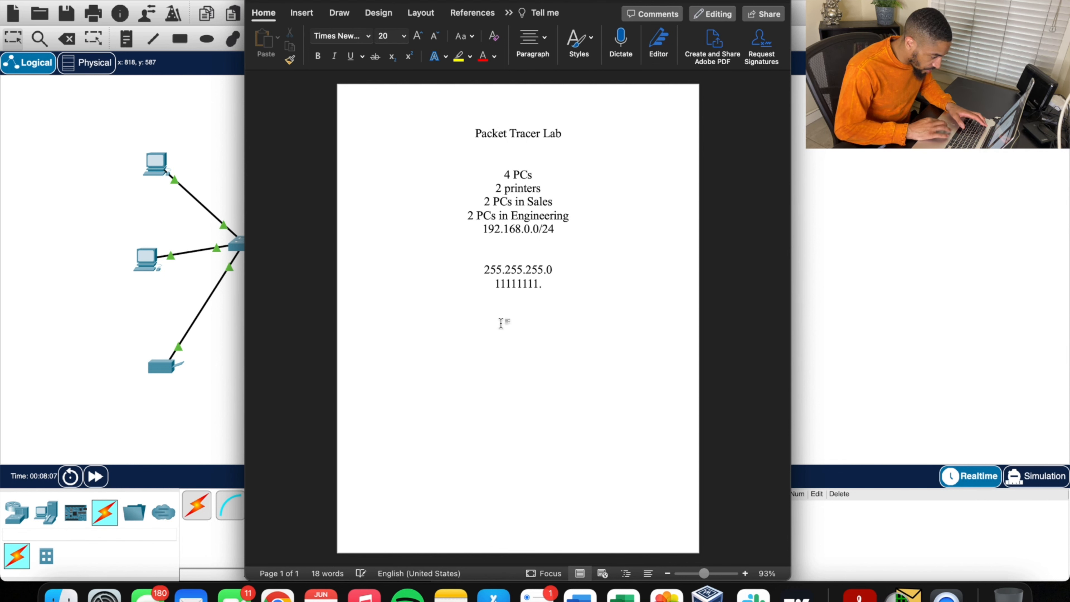
pyautogui.moveTo(495, 286); pyautogui.dragTo(543, 283)
pyautogui.press('super+c')
pyautogui.click(553, 290)
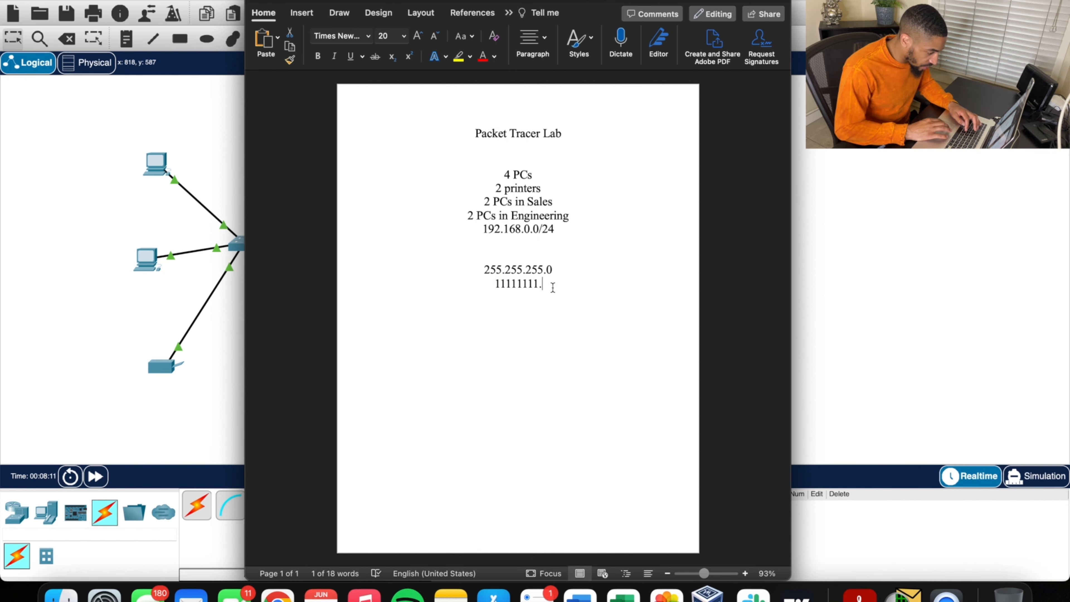
pyautogui.press('super+v')
pyautogui.click(524, 290)
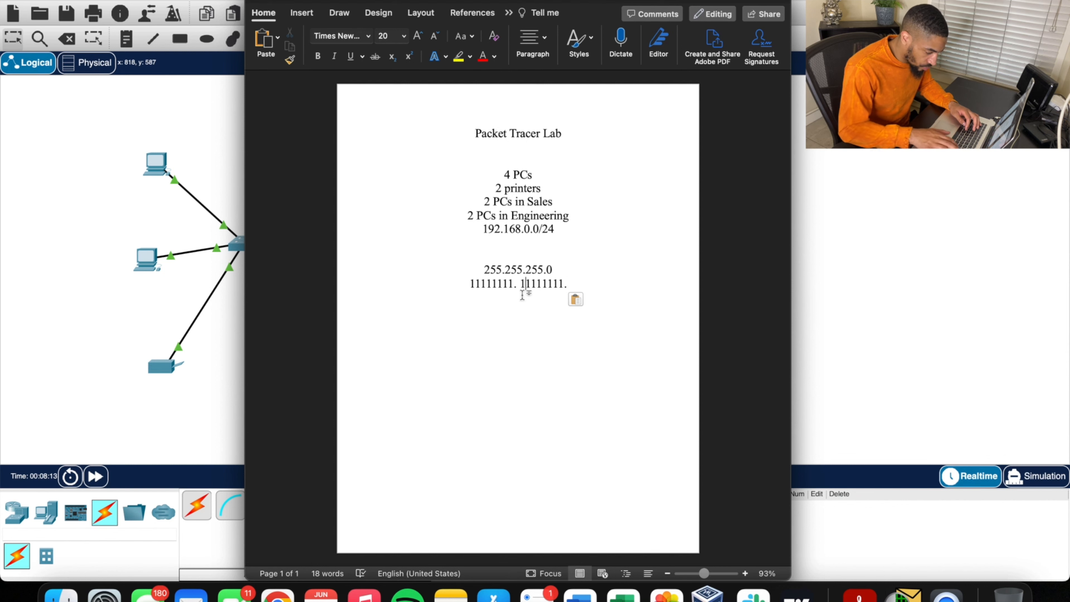
pyautogui.press('Left')
pyautogui.press('BackSpace')
# - Complete the binary mask with a copied third octet of 11111111 and a fourth octet of 00000000, without spaces
pyautogui.click(585, 288)
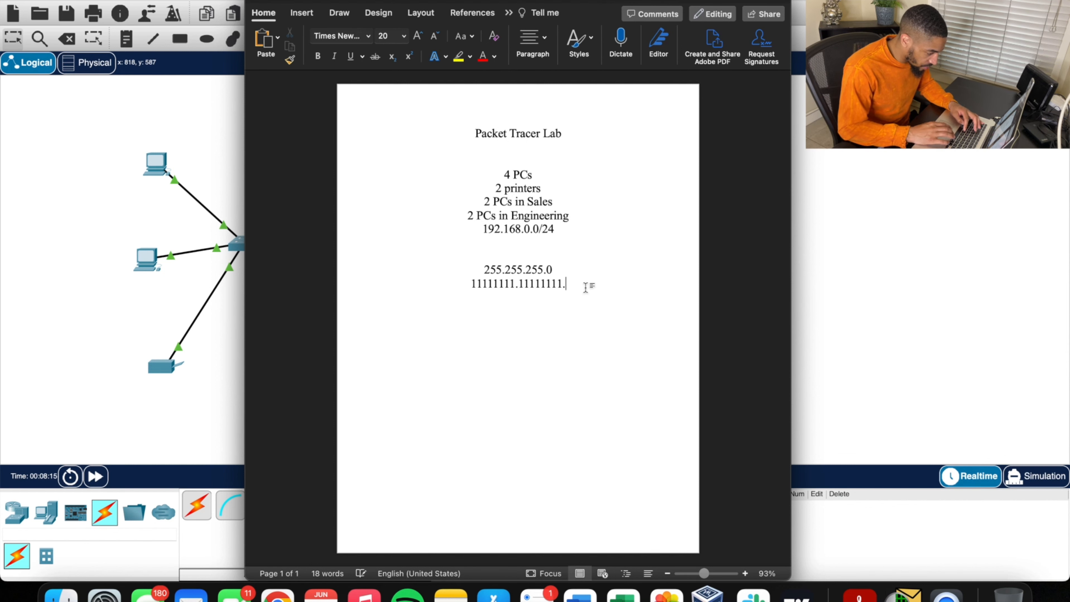
pyautogui.press('super+v')
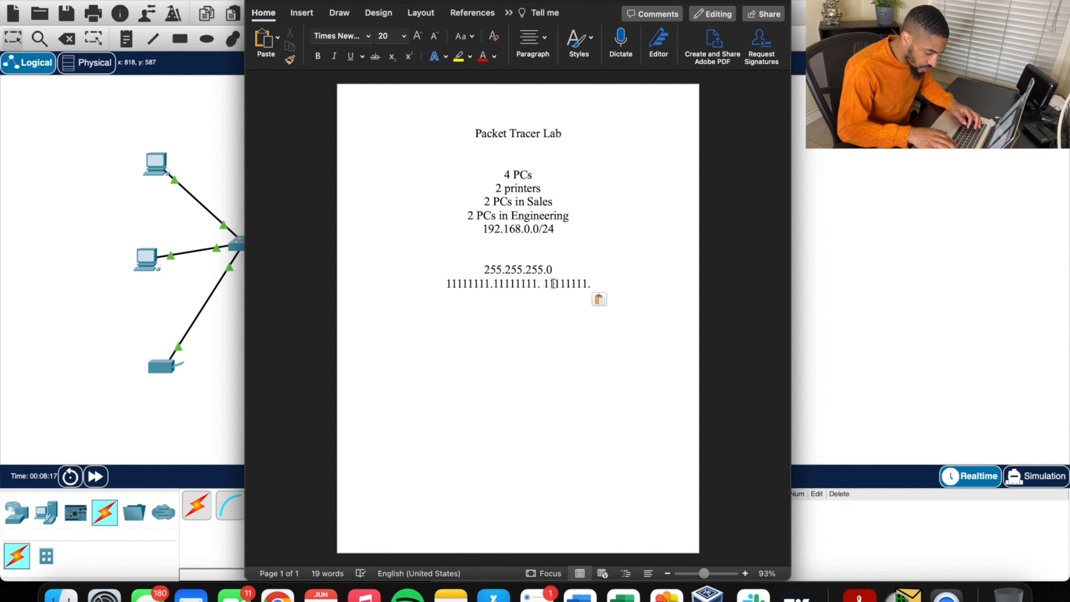
pyautogui.click(544, 284)
pyautogui.press('BackSpace')
pyautogui.click(595, 287)
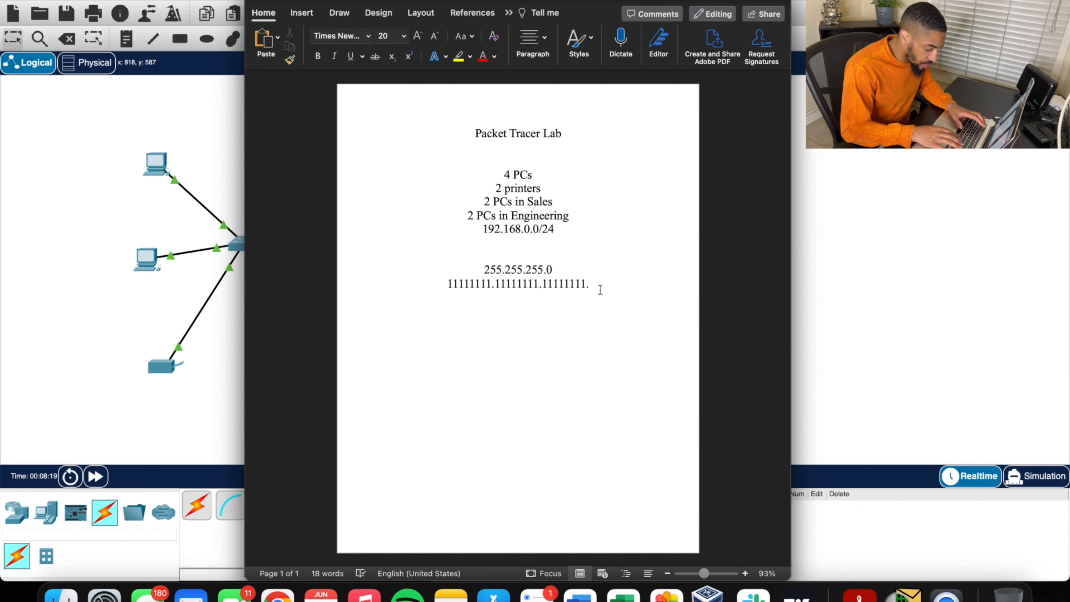
pyautogui.write('00000000')
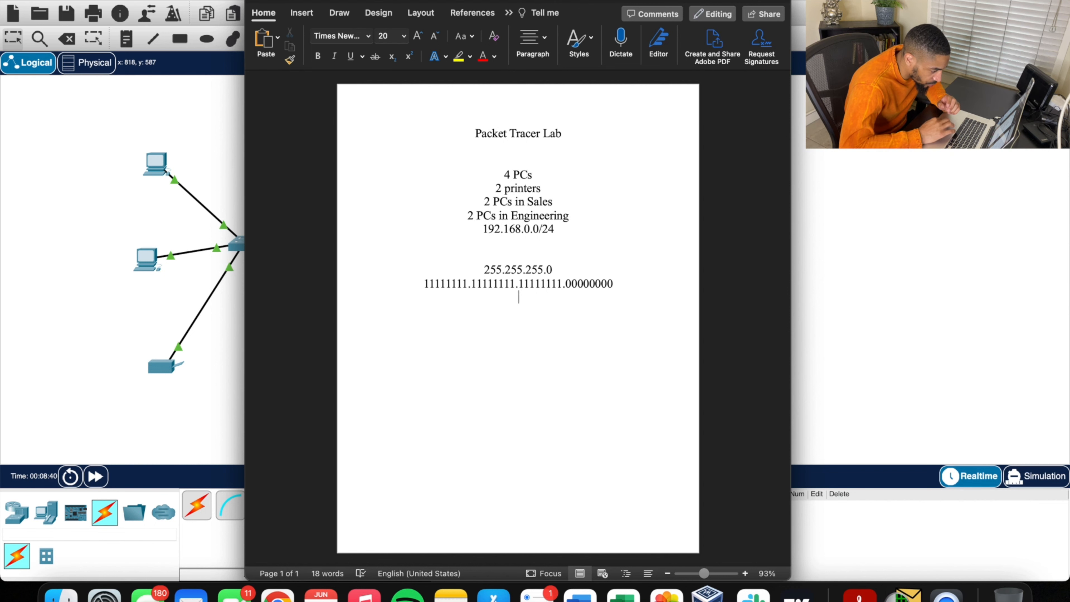
# - Duplicate the binary mask on the line below and change the copy's last octet to 10000000
pyautogui.moveTo(565, 284); pyautogui.dragTo(633, 285)
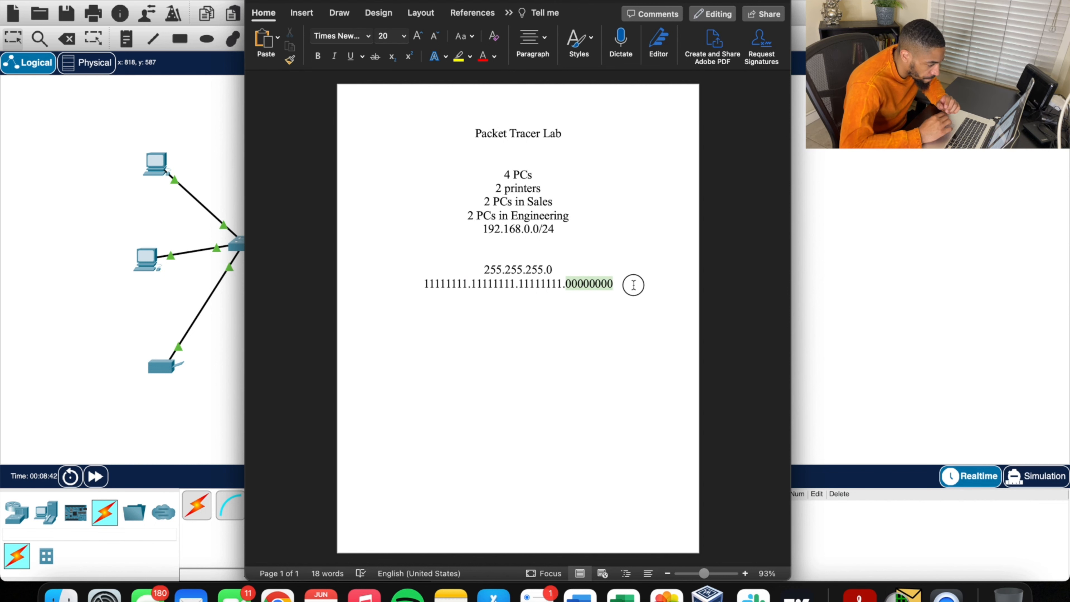
pyautogui.click(528, 311)
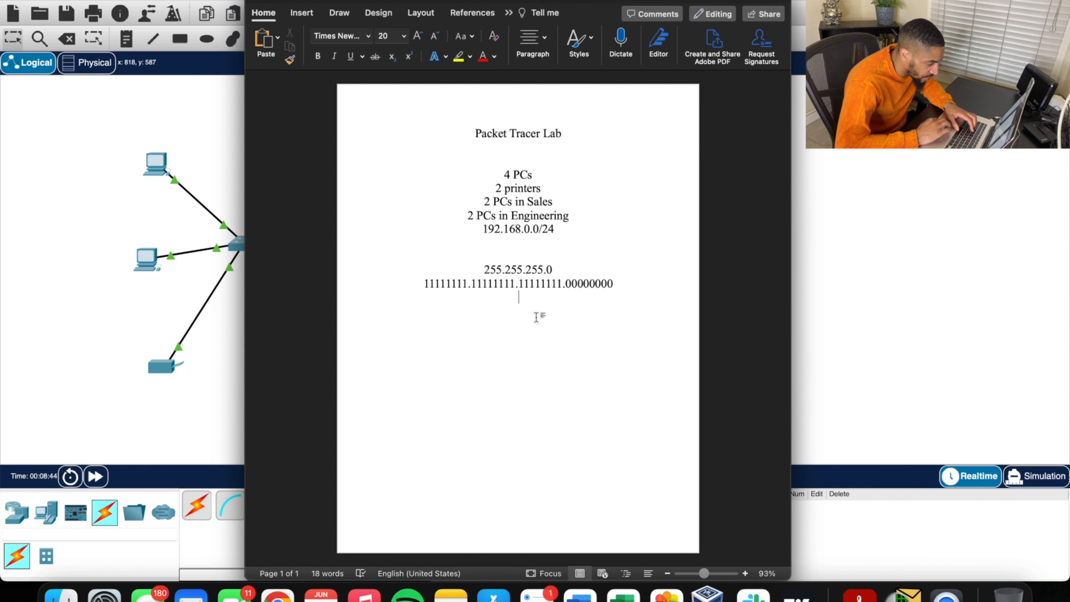
pyautogui.moveTo(613, 284); pyautogui.dragTo(425, 290)
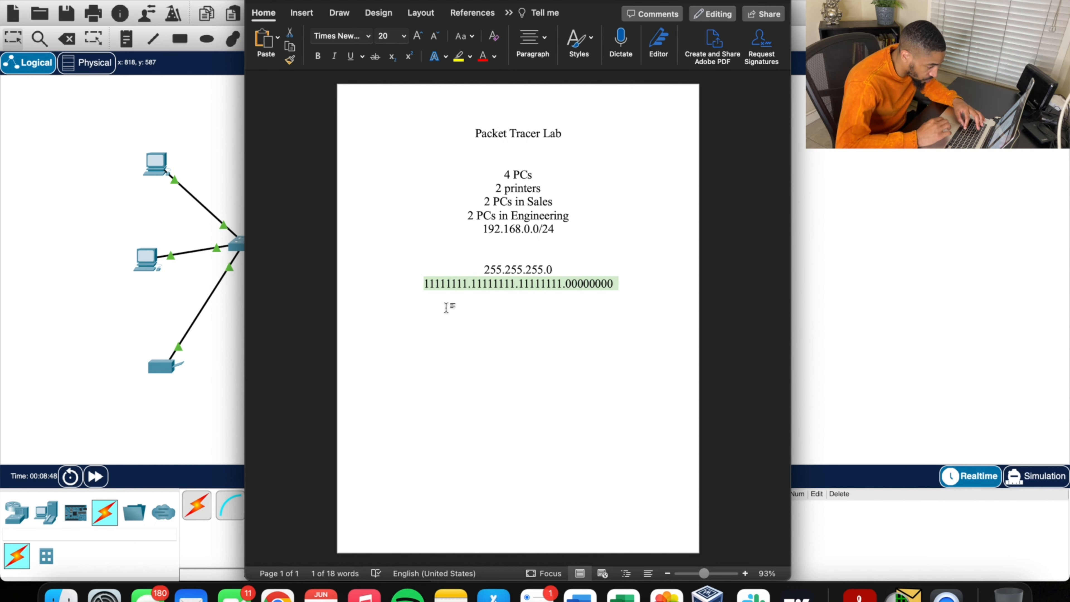
pyautogui.press('super+c')
pyautogui.click(615, 301)
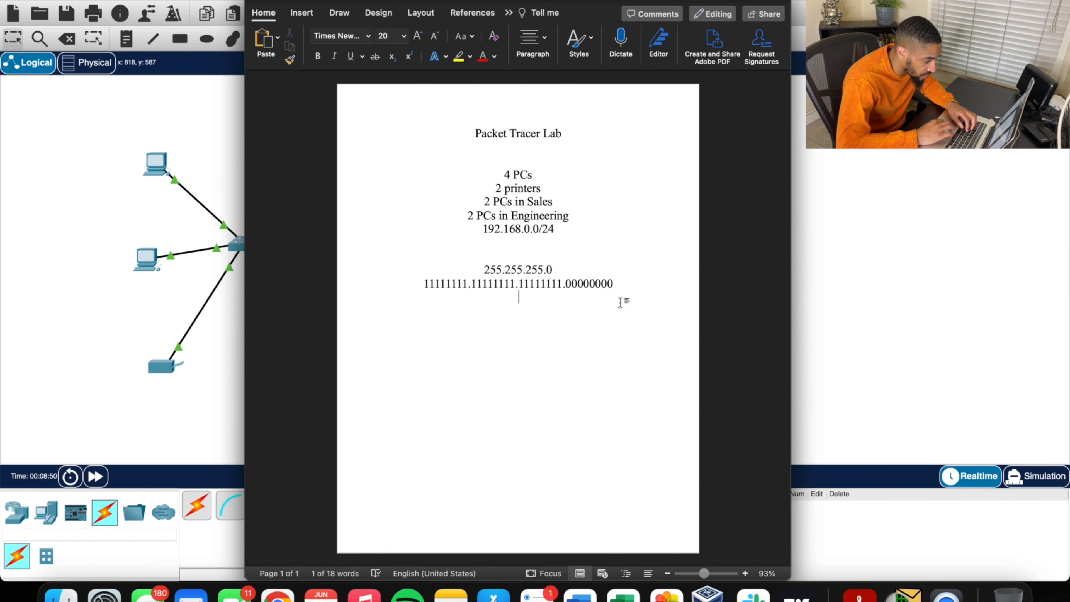
pyautogui.press('super+v')
pyautogui.click(571, 298)
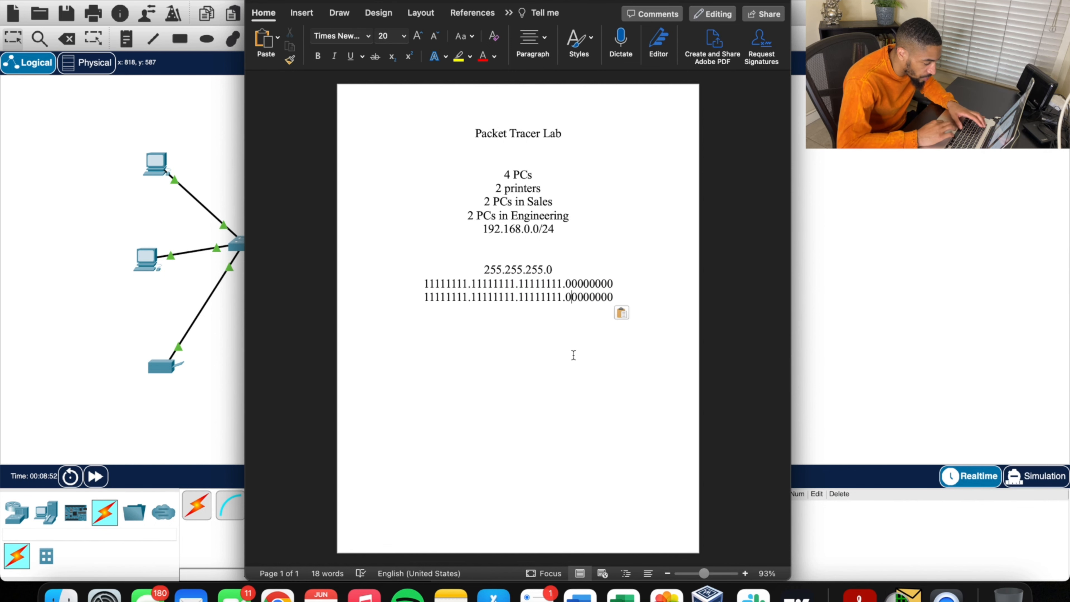
pyautogui.press('BackSpace')
pyautogui.write('1')
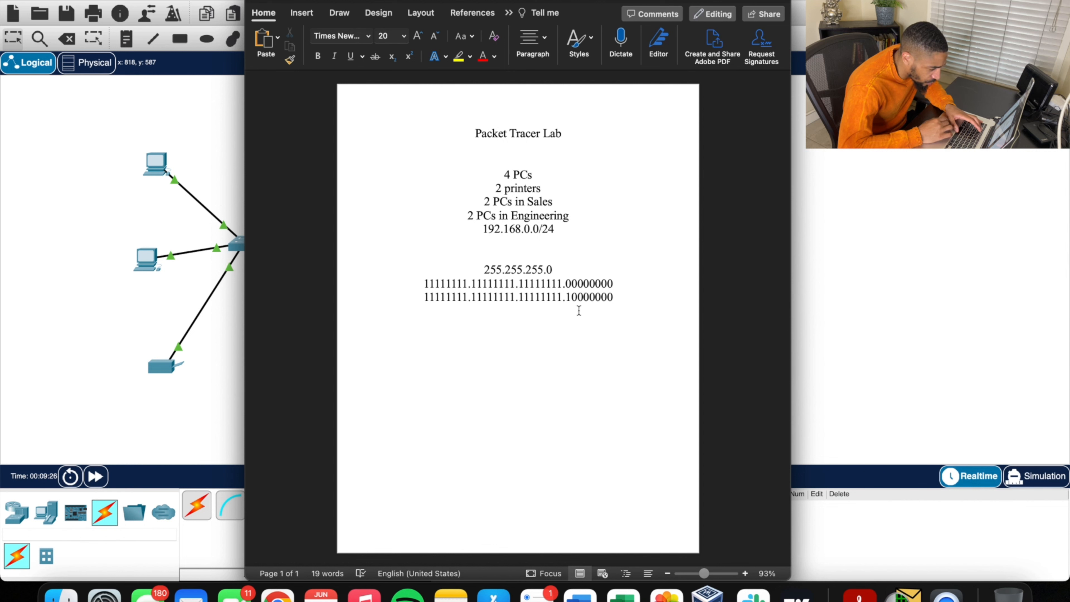
# - Write the decimal mask 255.255.255.128 on a new line below the second binary mask
pyautogui.click(571, 297)
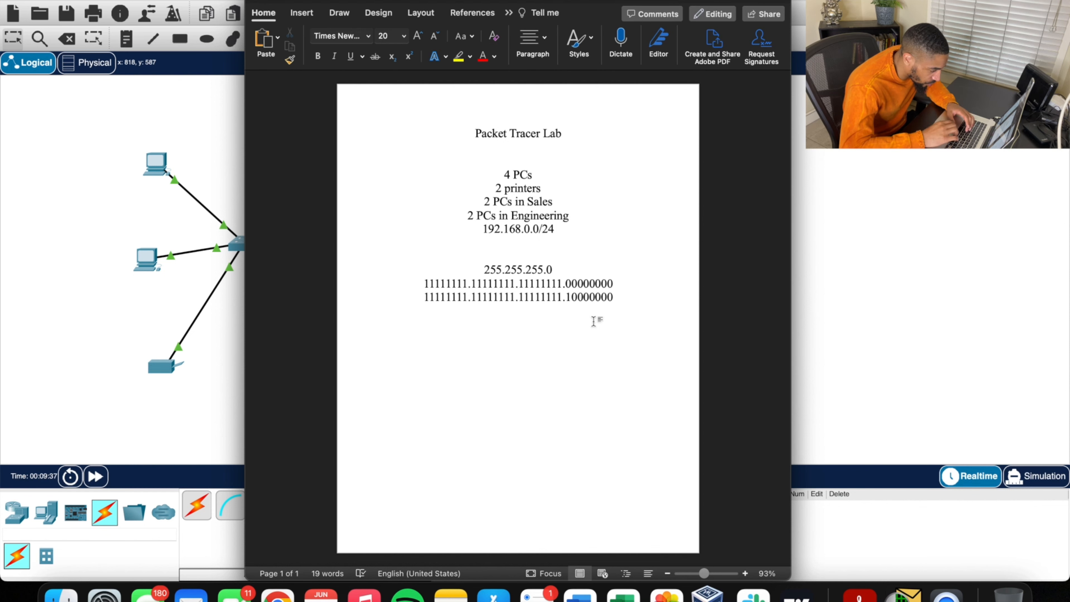
pyautogui.press('Return')
pyautogui.write('2')
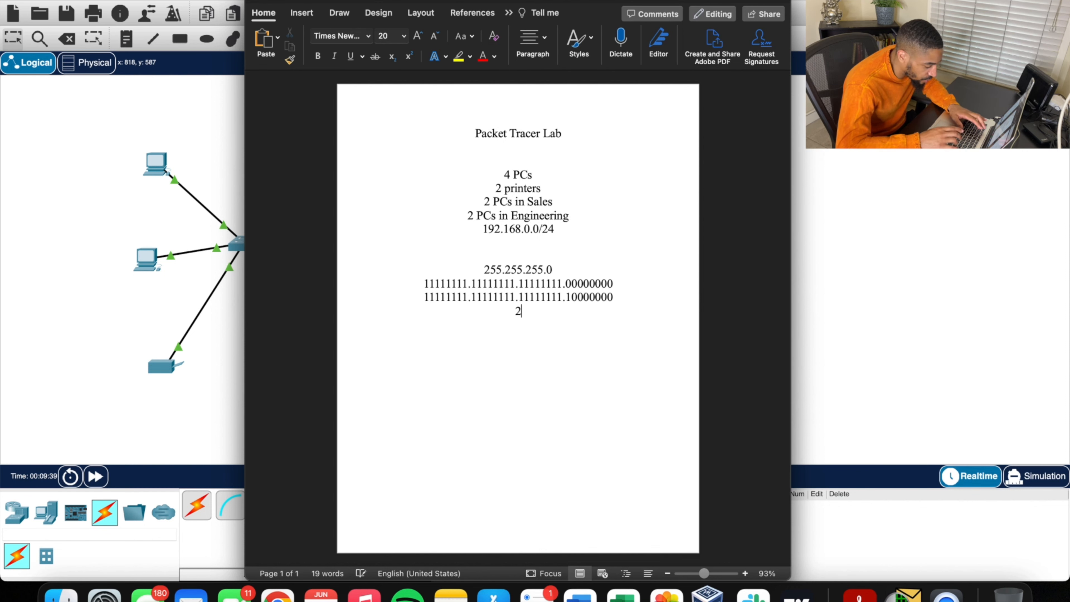
pyautogui.write('55.255.255.25')
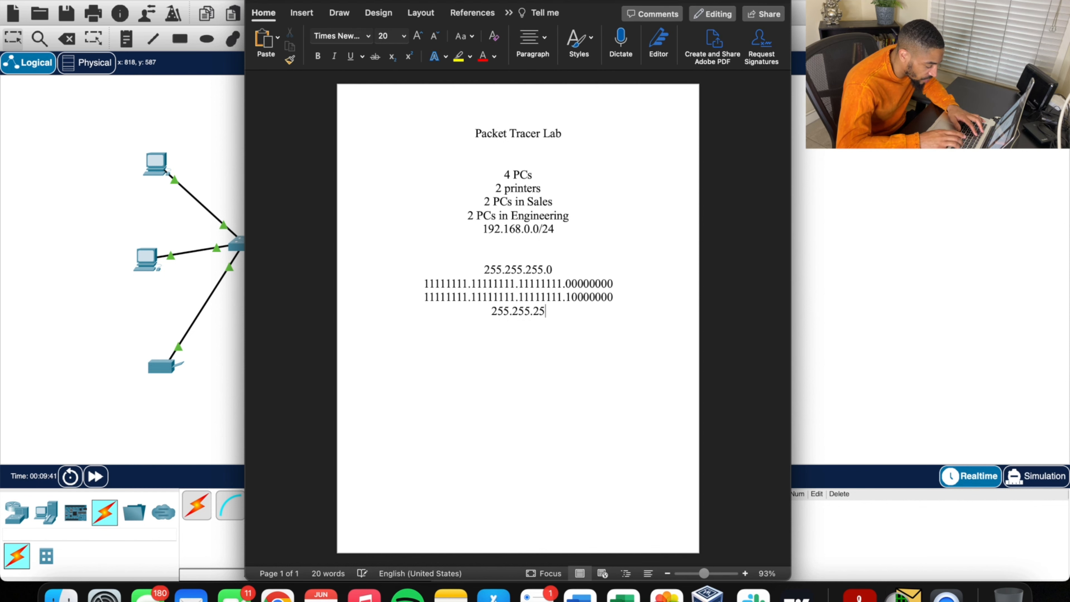
pyautogui.write('128')
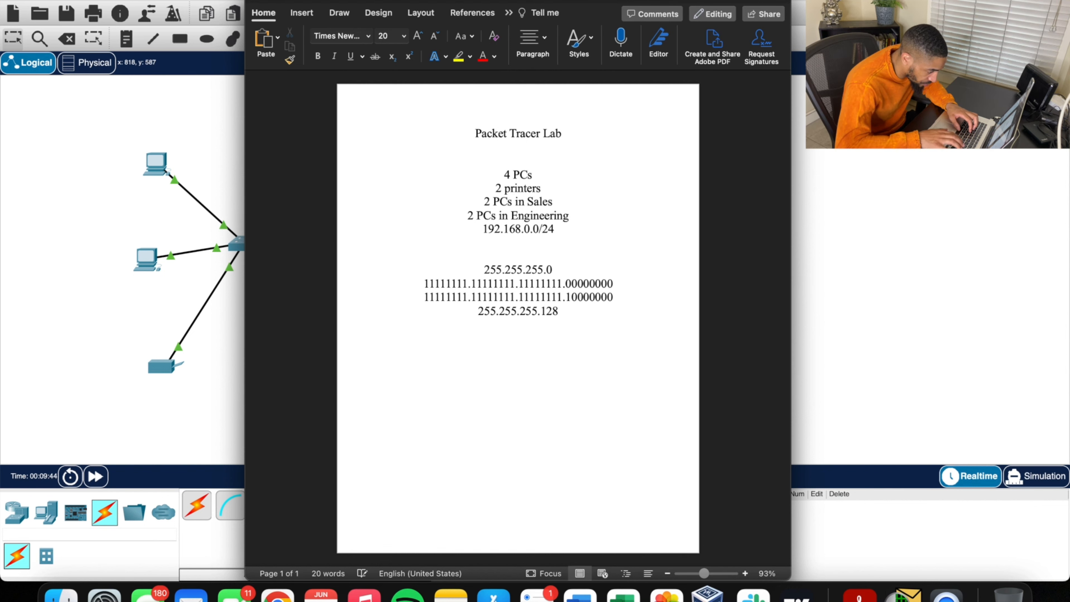
# - Insert a blank line between the two binary masks to separate them
pyautogui.click(618, 284)
pyautogui.press('Return')
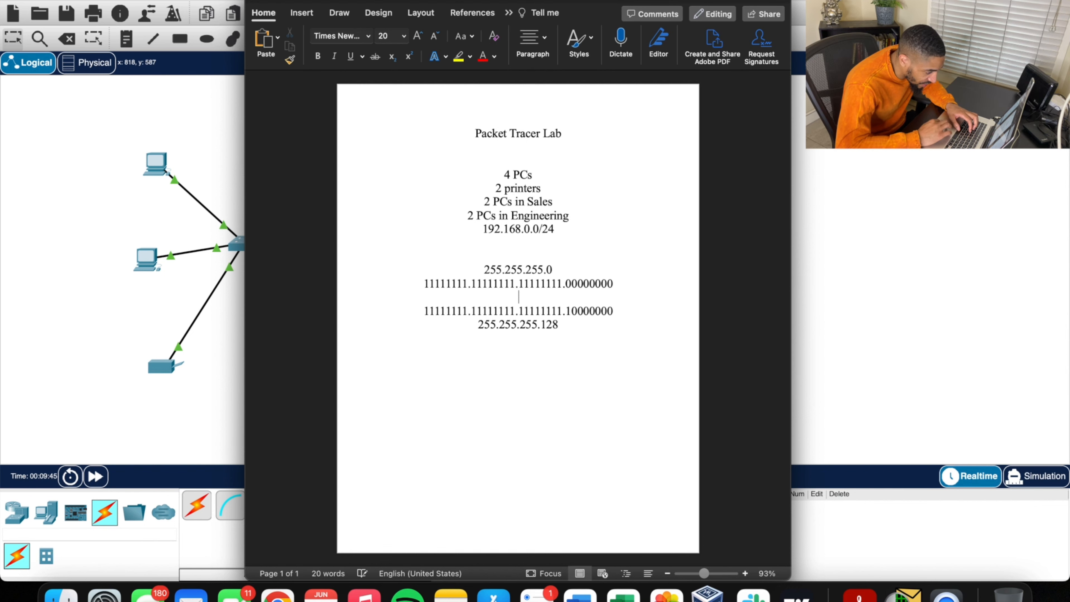
pyautogui.click(621, 314)
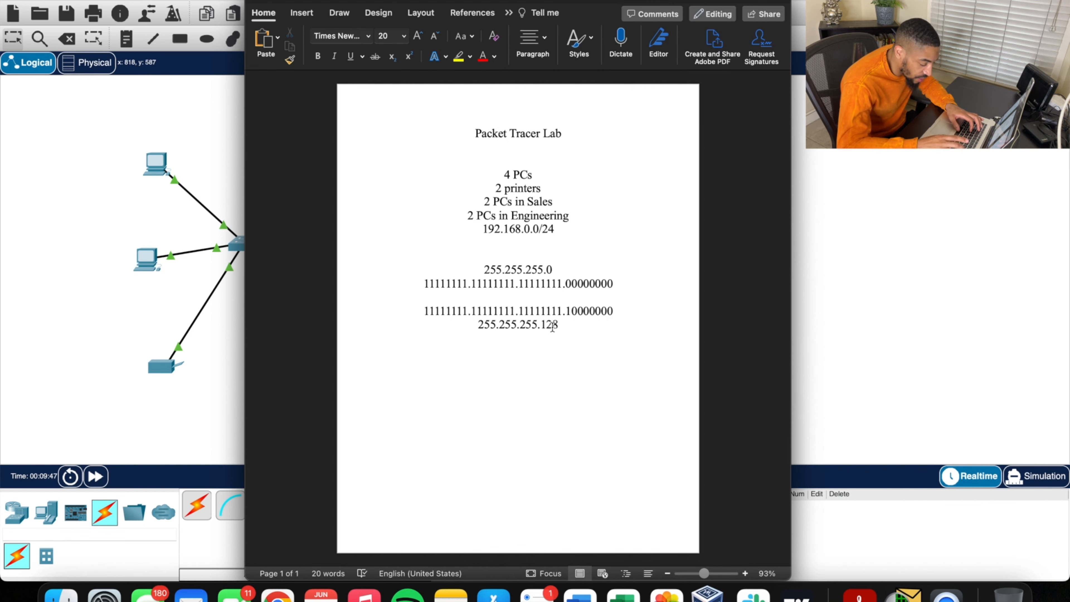
# - Leave a blank line below 255.255.255.128 and write the first subnet's address range as 192.168.0.0 – 192.168.0.128
pyautogui.click(566, 325)
pyautogui.press('Return')
pyautogui.press('Return')
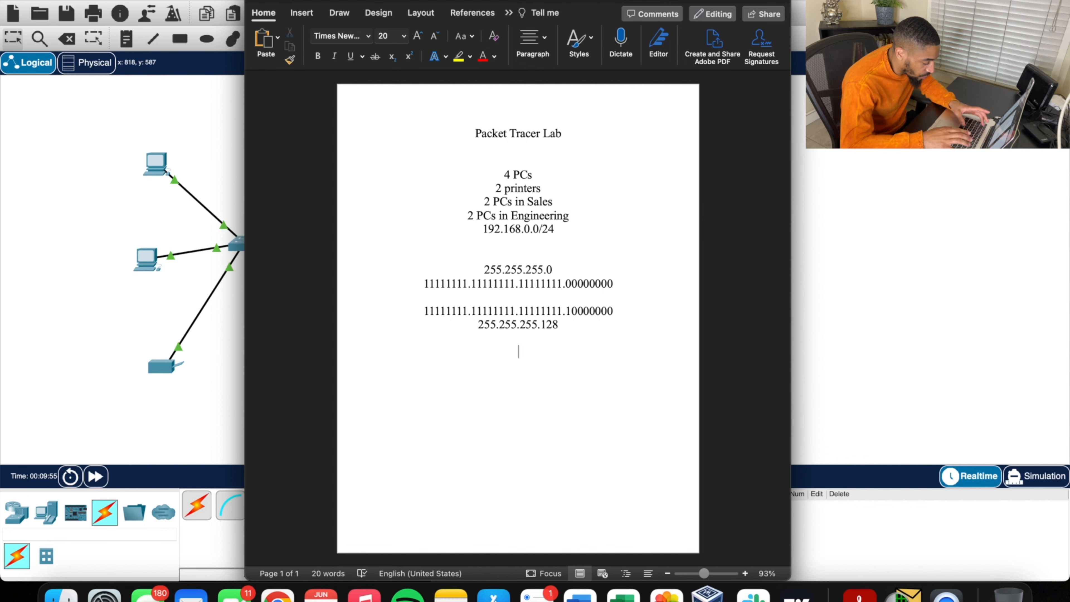
pyautogui.write('1')
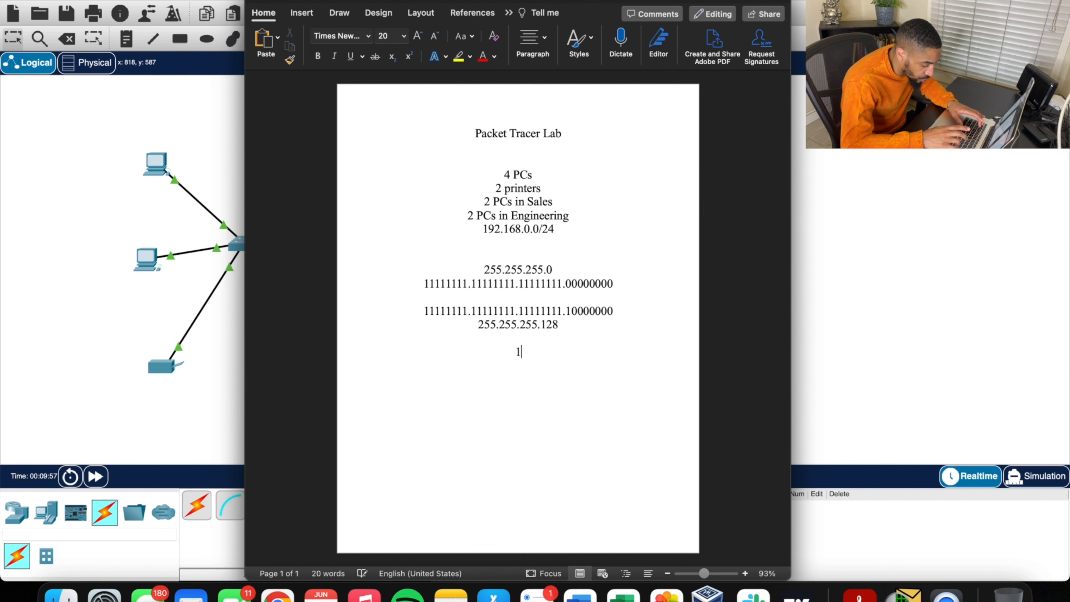
pyautogui.write('92.168')
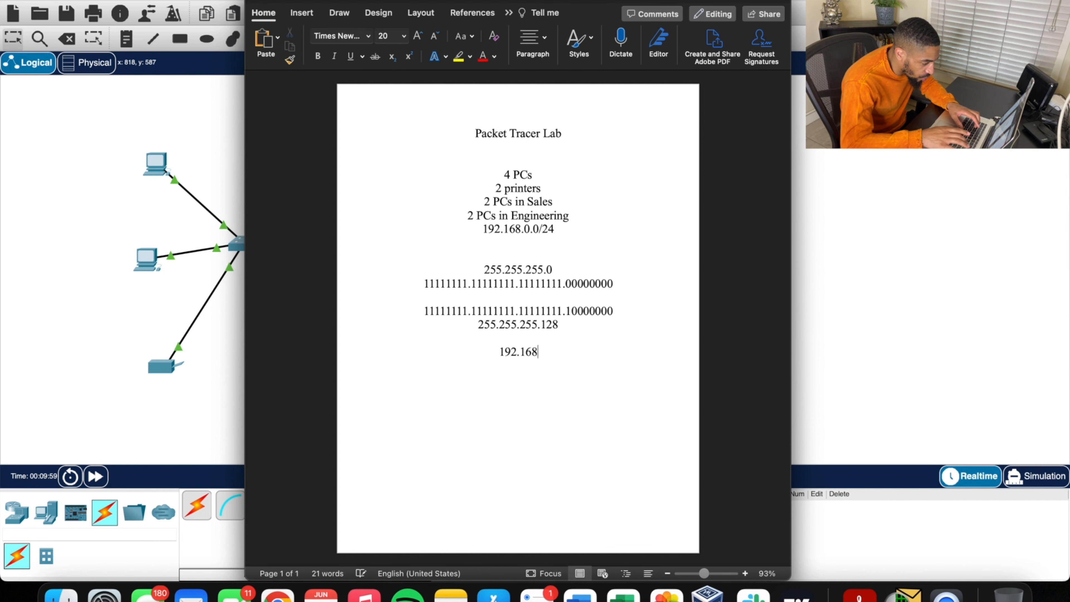
pyautogui.write('.0.0')
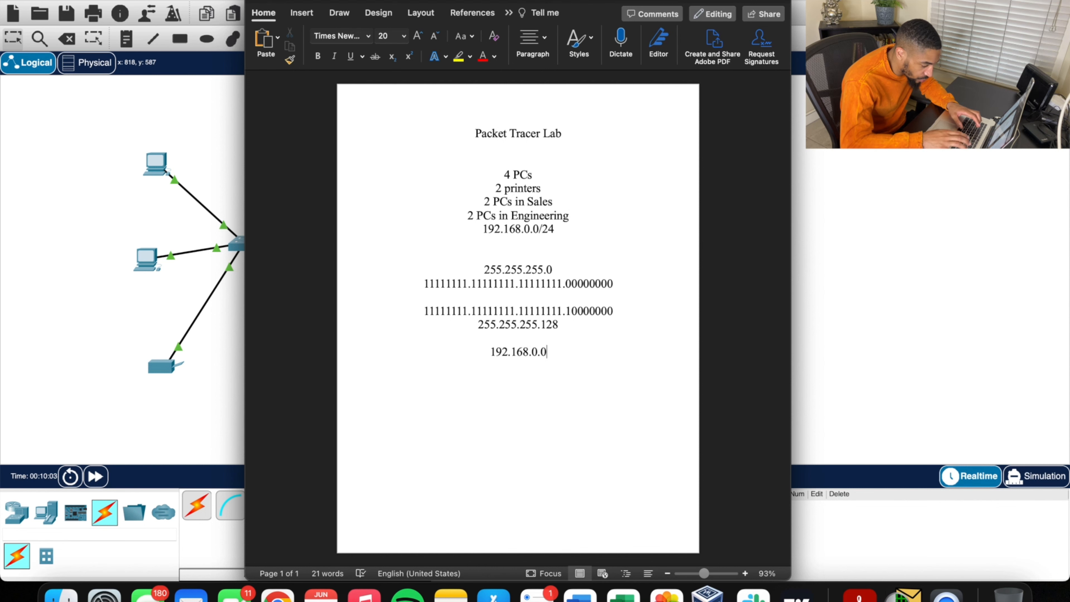
pyautogui.write(' - ')
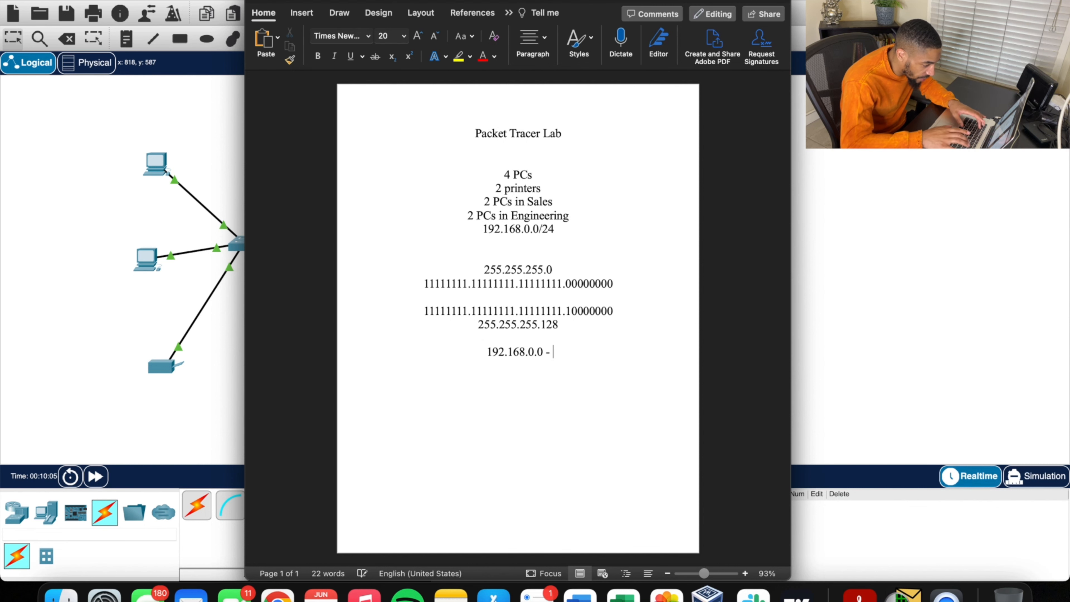
pyautogui.write('192')
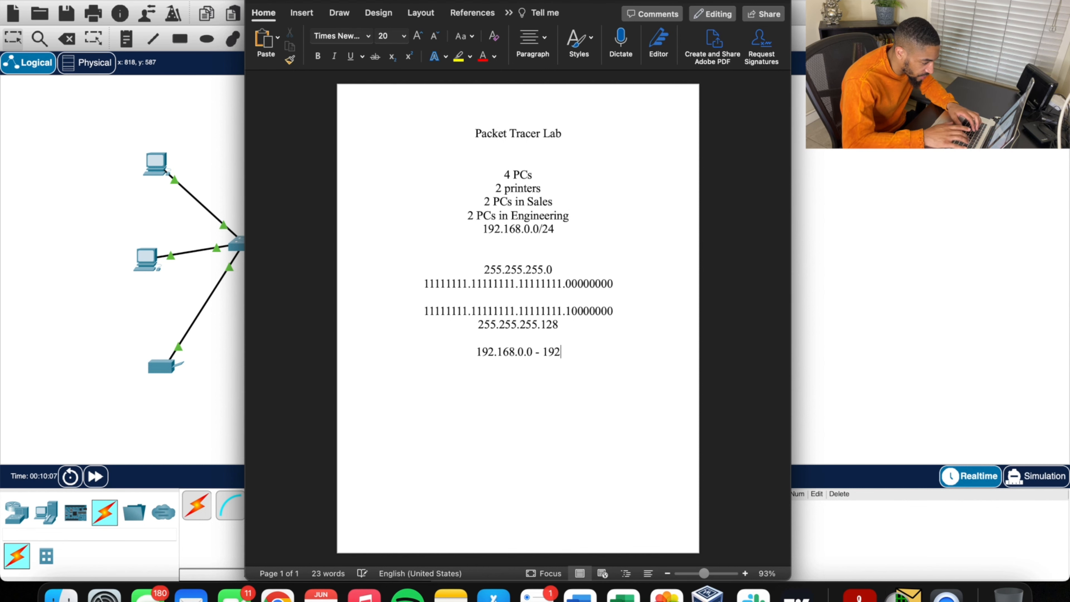
pyautogui.write('.168.')
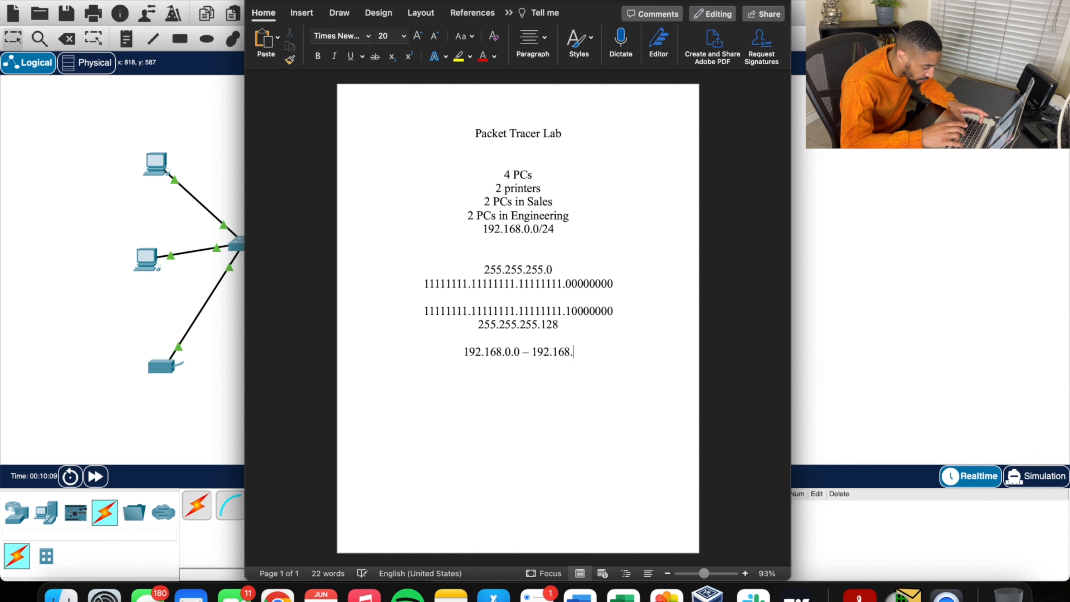
pyautogui.write('0.128')
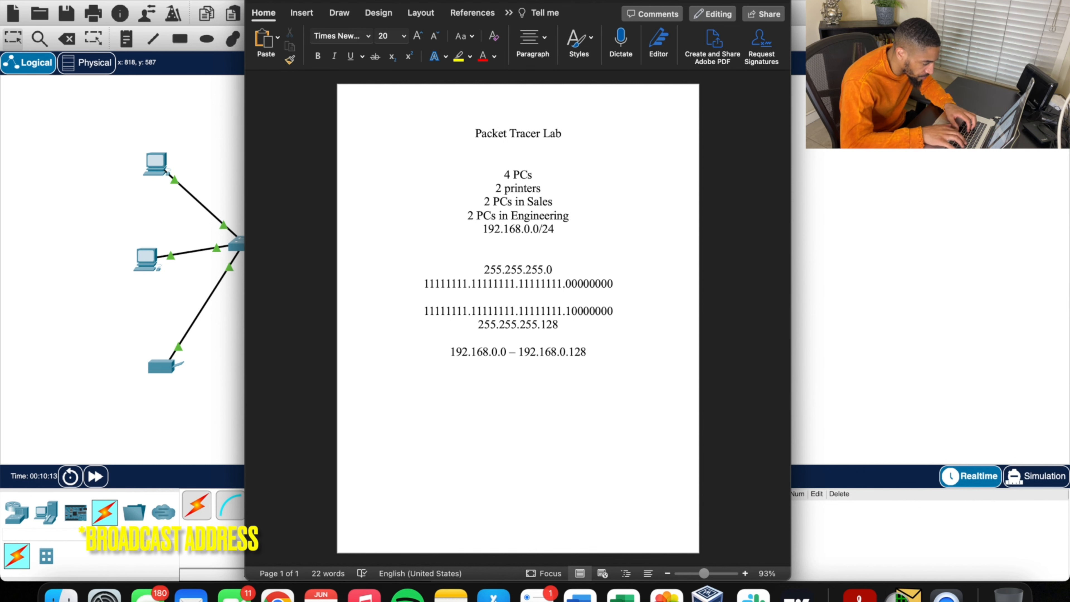
# - Write the second subnet's address range, 192.168.0.129 – 192.168.0.255, on a new line below the first range
pyautogui.press('Return')
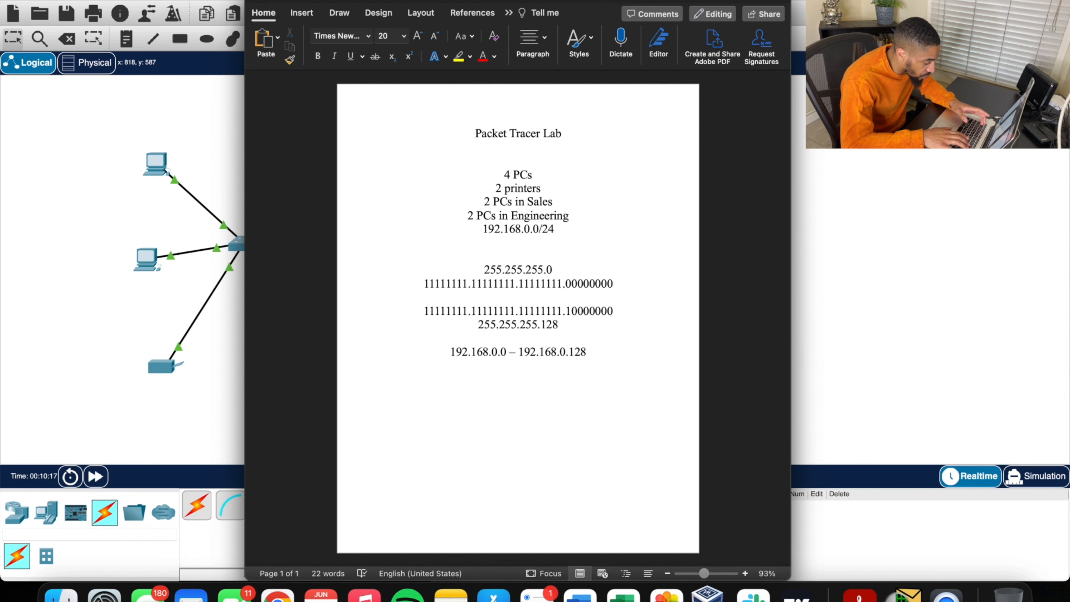
pyautogui.write('192')
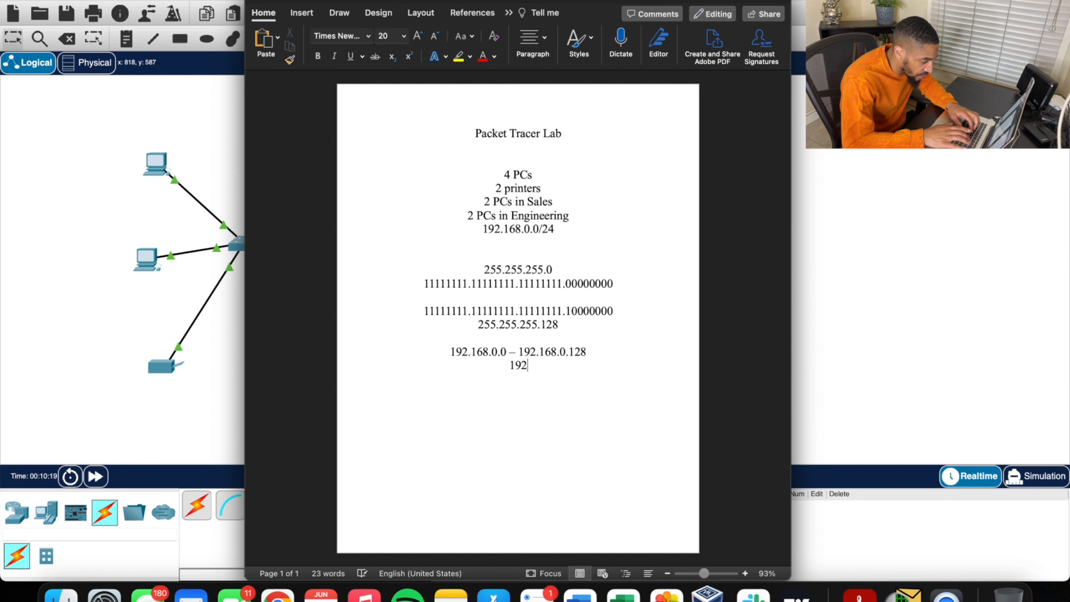
pyautogui.write('.168.0')
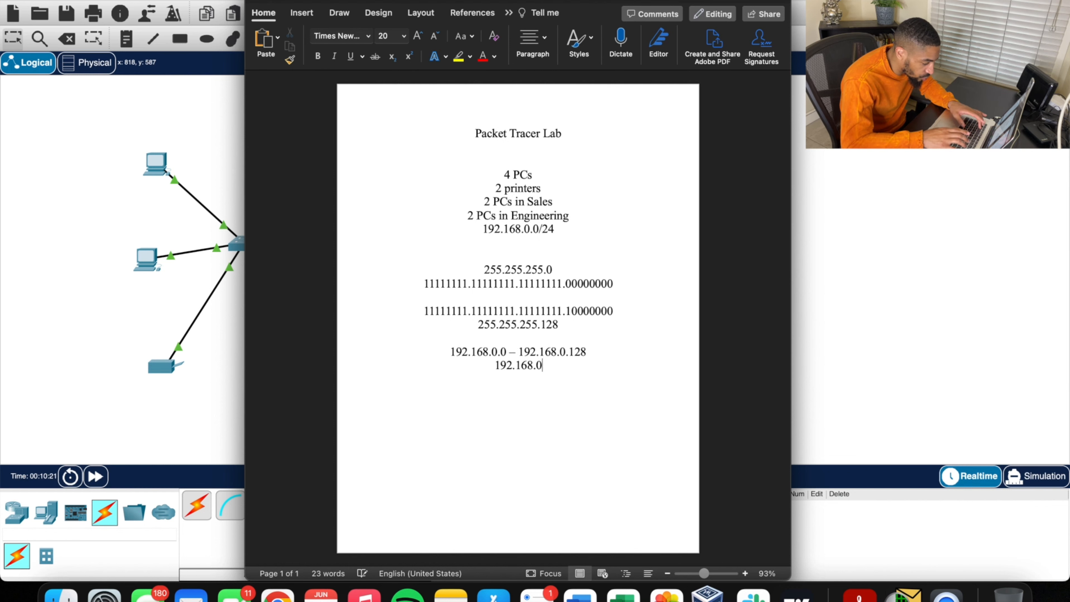
pyautogui.write('.129')
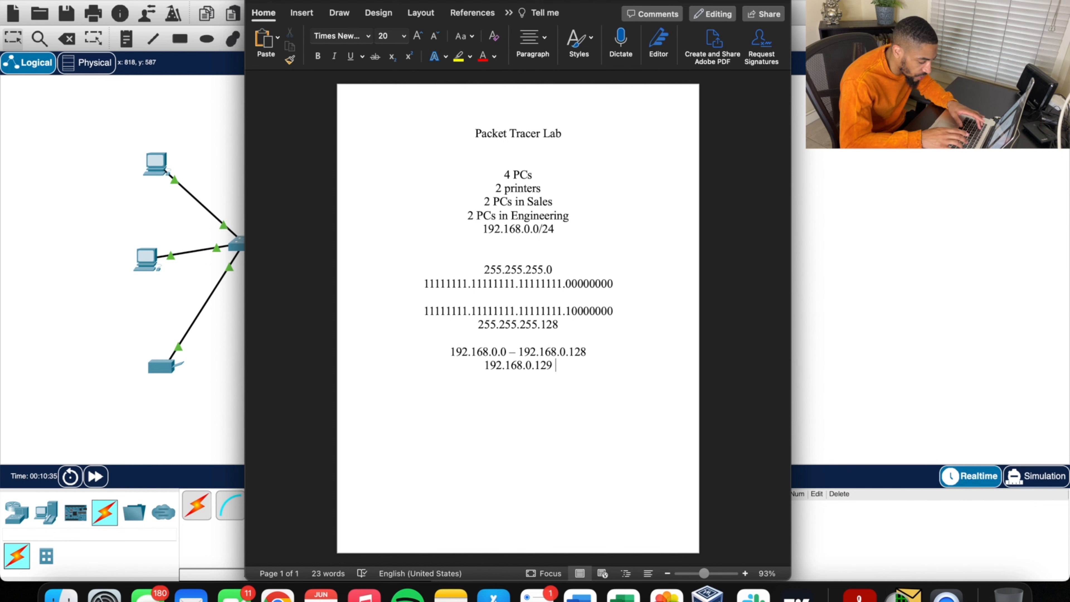
pyautogui.write('- 1')
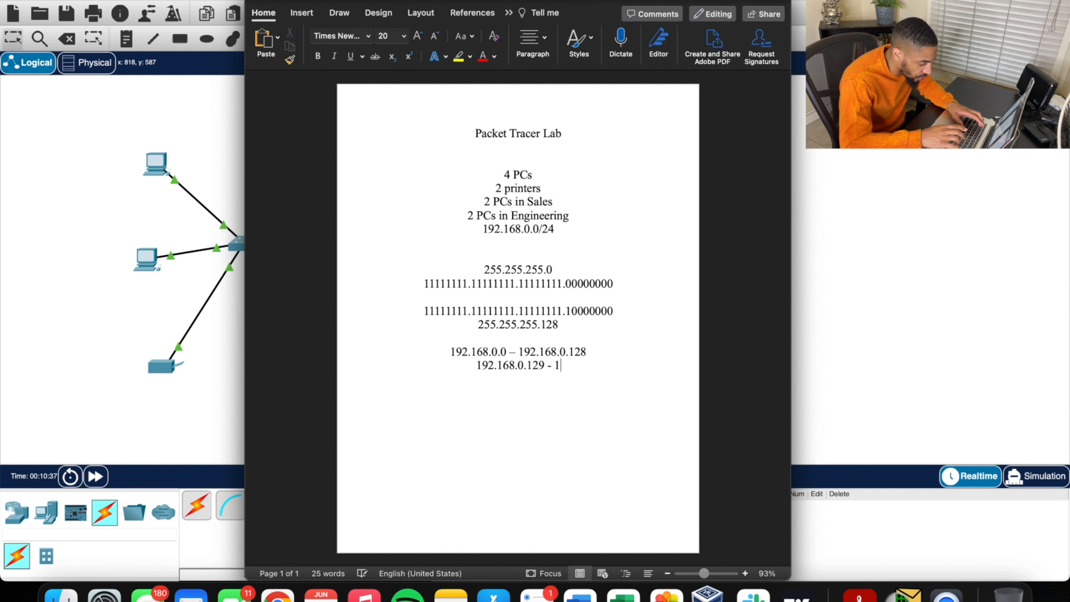
pyautogui.write('92.168')
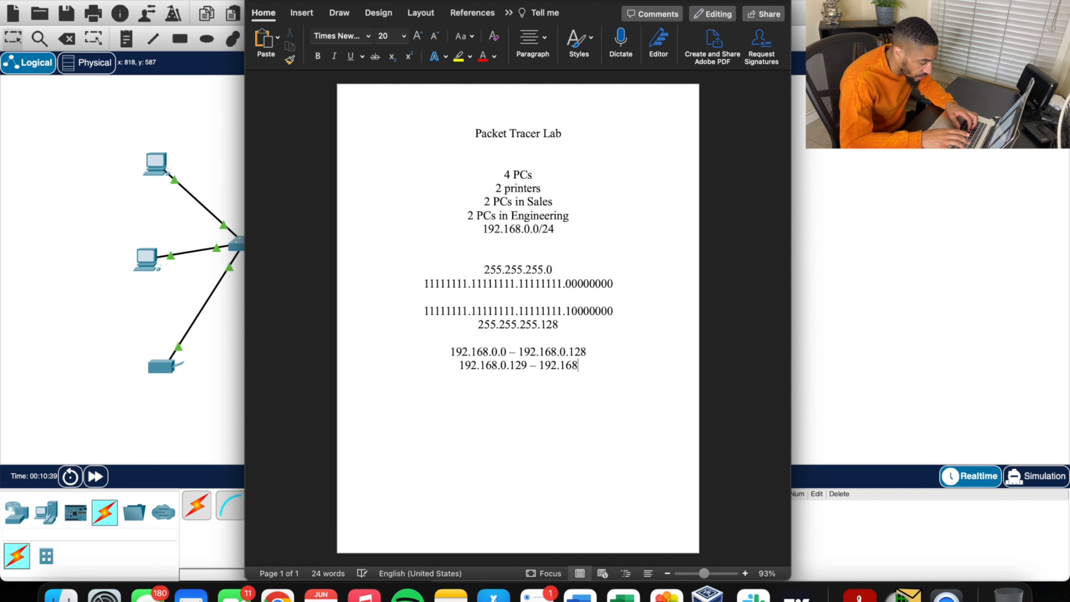
pyautogui.write('.0.255')
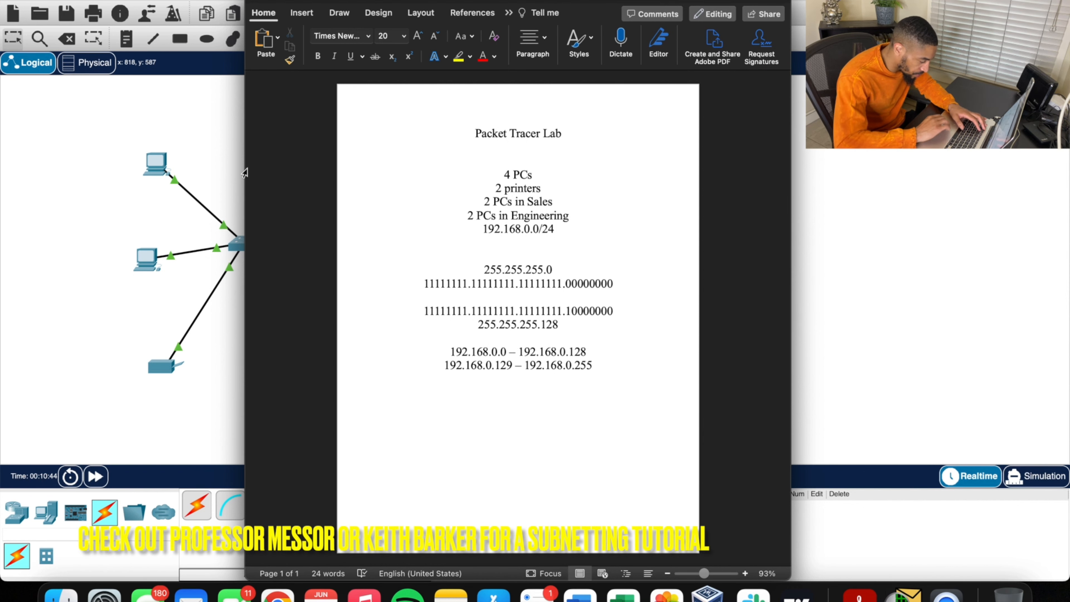
# - Switch to Packet Tracer and set the IPv4 default gateway of PC2 to 192.168.0.129
pyautogui.click(223, 165)
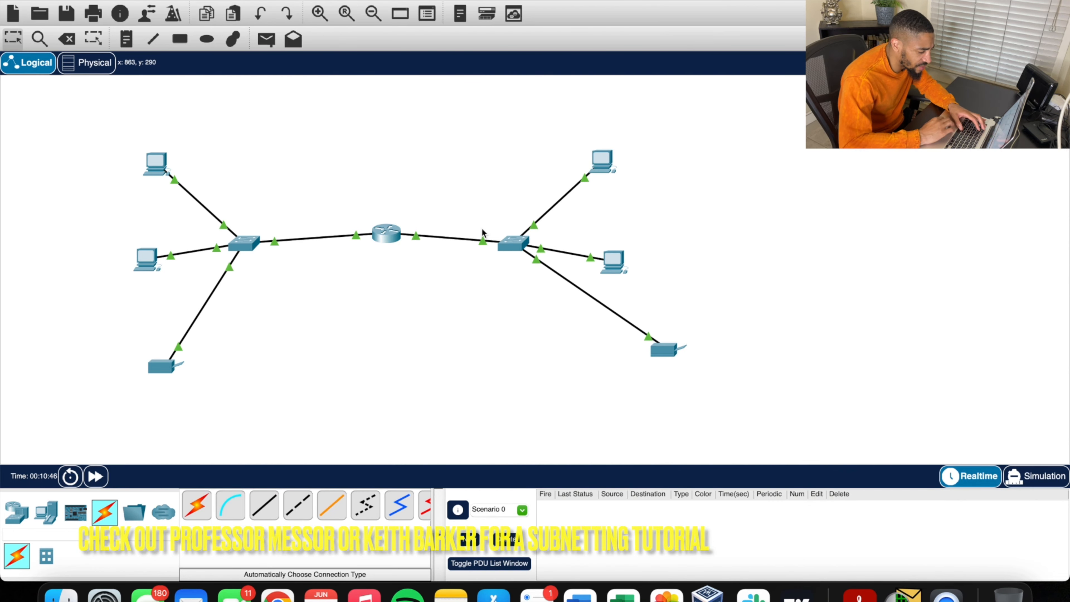
pyautogui.click(604, 170)
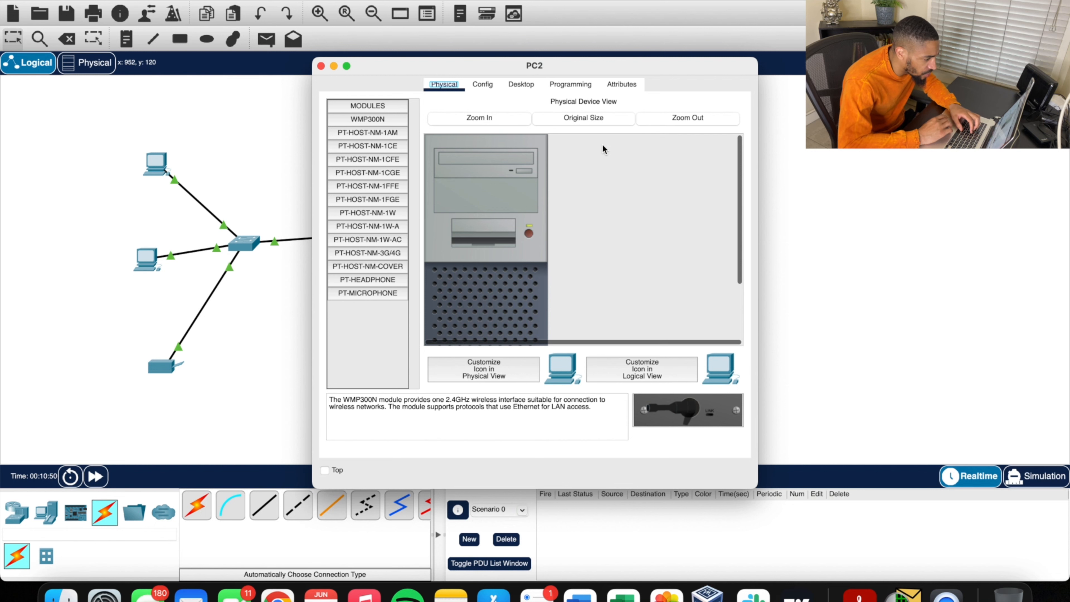
pyautogui.click(485, 84)
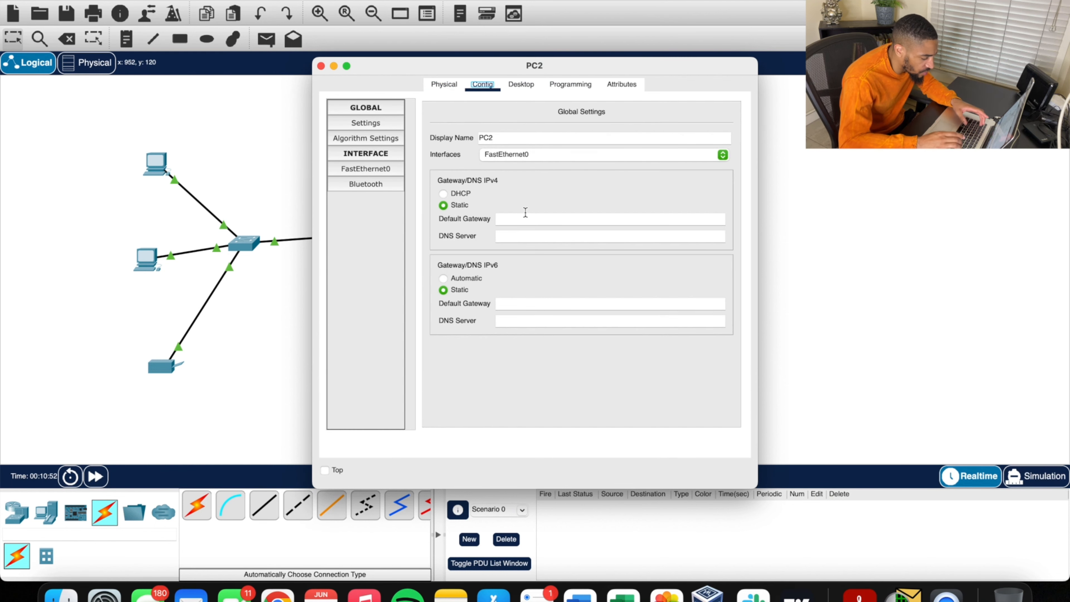
pyautogui.click(521, 219)
pyautogui.write('192')
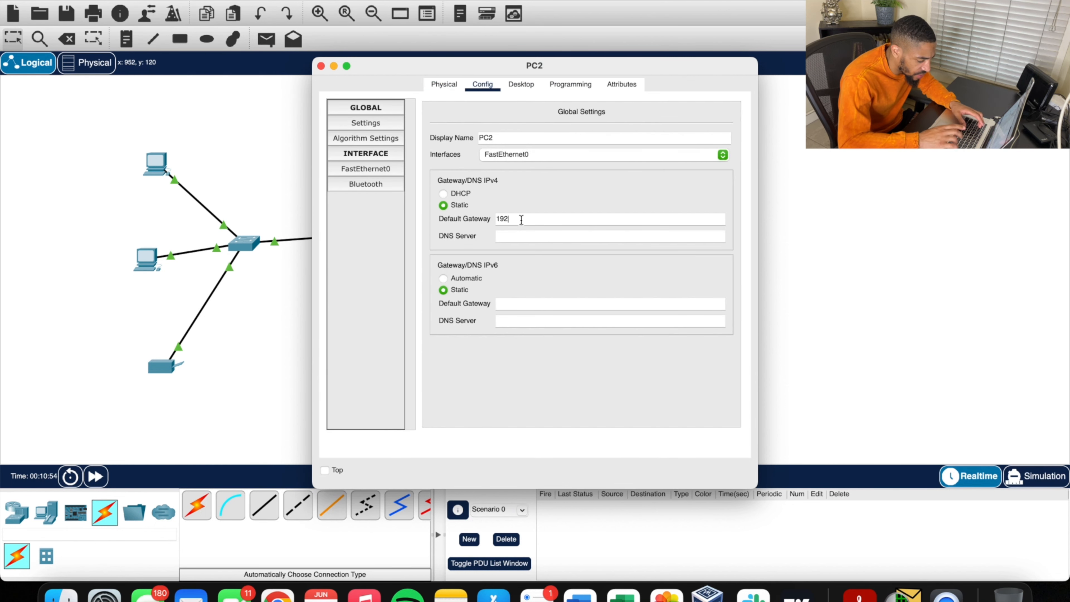
pyautogui.write('.168.0')
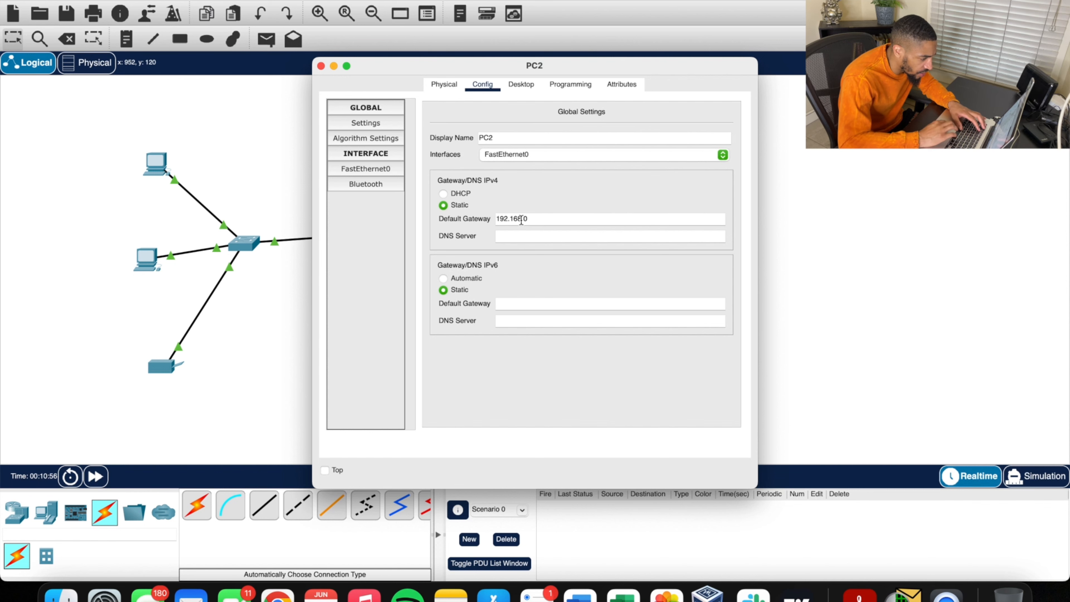
pyautogui.write('.129')
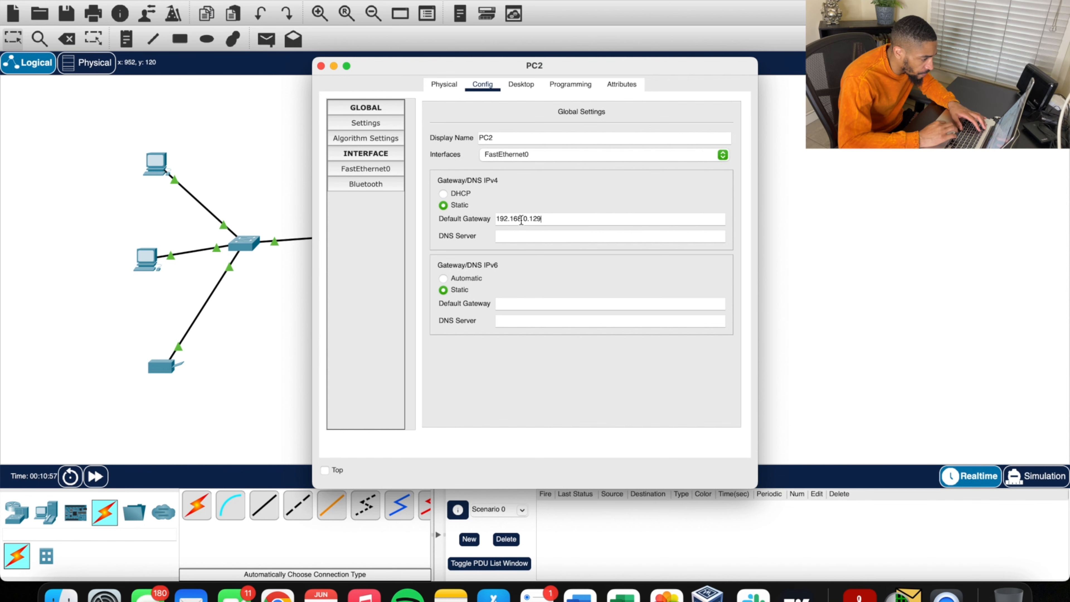
# - Give PC2 the static IPv4 address 192.168.0.130 with subnet mask 255.255.255.128 and close its window
pyautogui.click(521, 85)
pyautogui.click(408, 133)
pyautogui.click(505, 185)
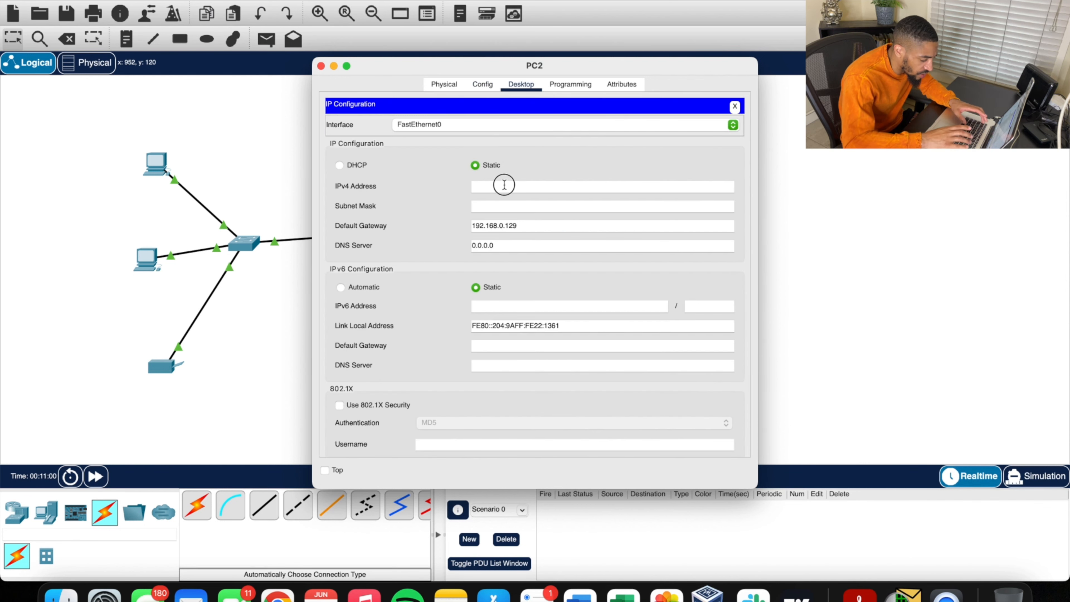
pyautogui.write('192.168.')
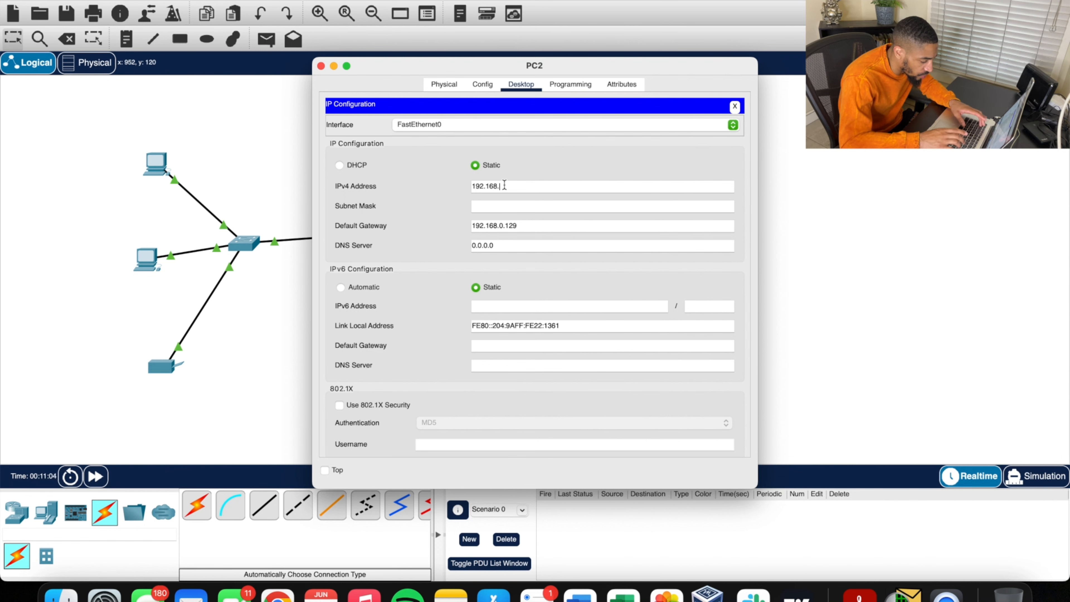
pyautogui.write('0.130')
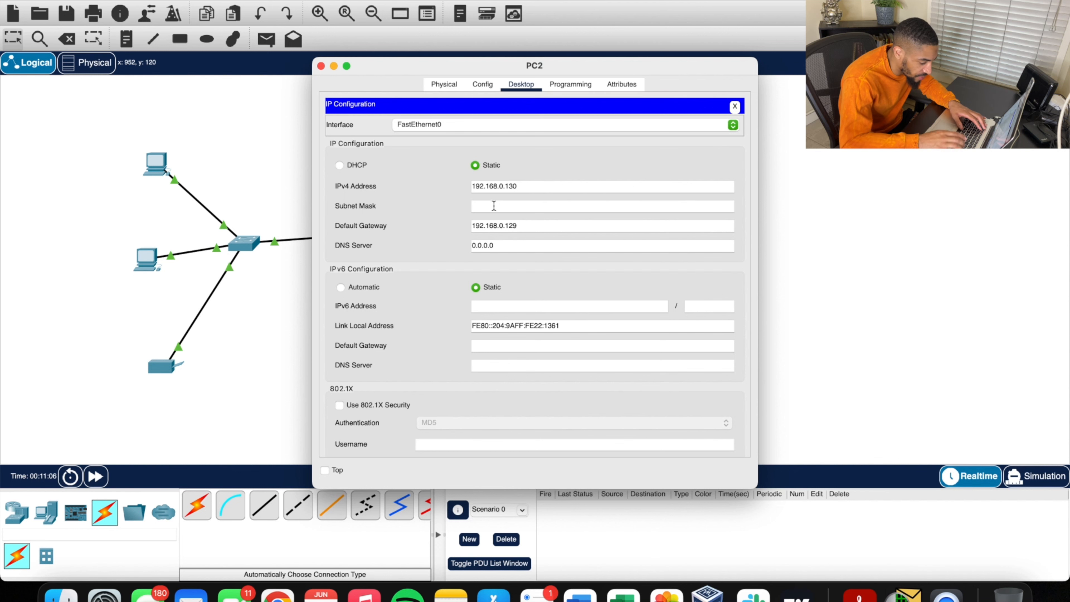
pyautogui.click(494, 207)
pyautogui.press('BackSpace')
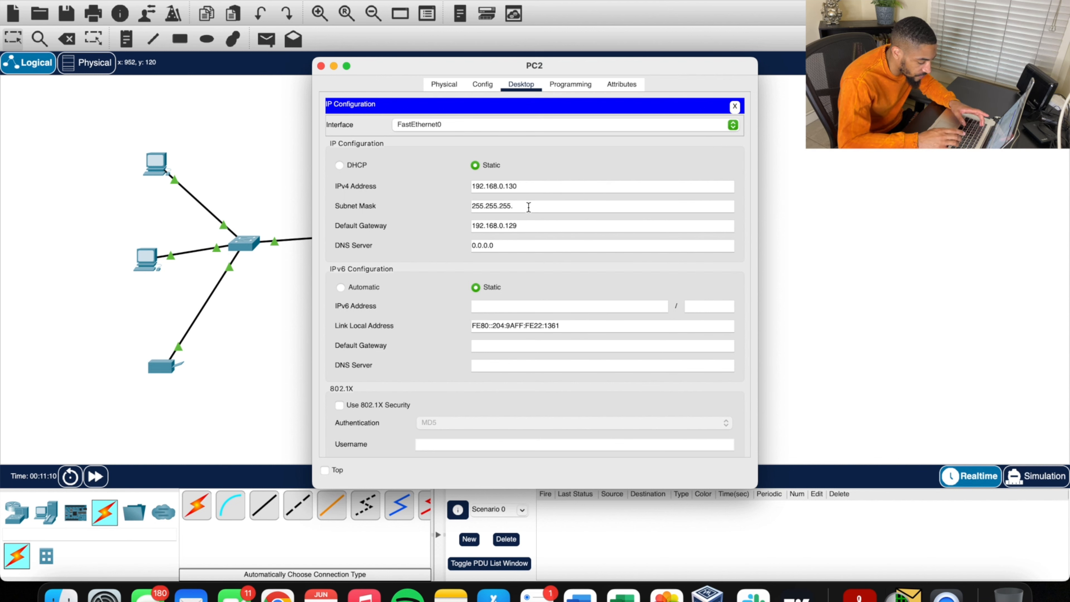
pyautogui.write('128')
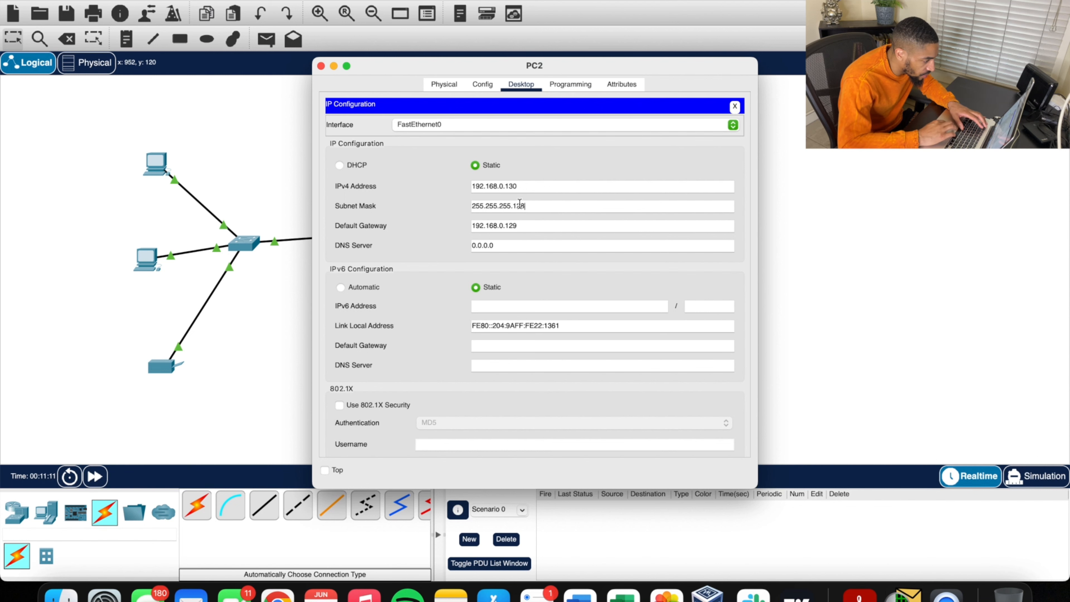
pyautogui.click(321, 65)
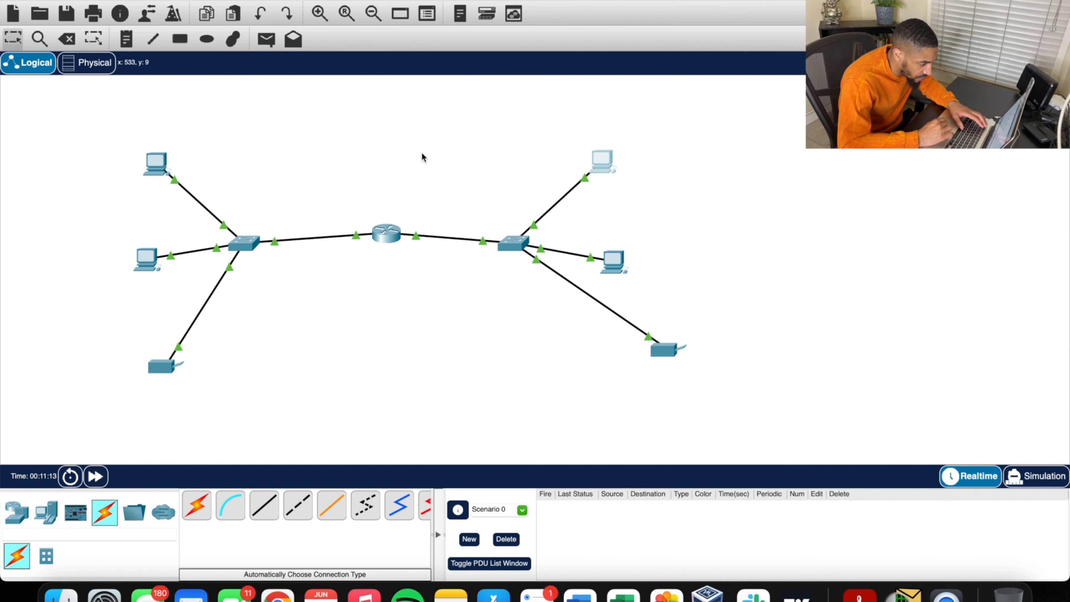
# - Set the IPv4 default gateway of PC3 to 192.168.0.129
pyautogui.click(605, 276)
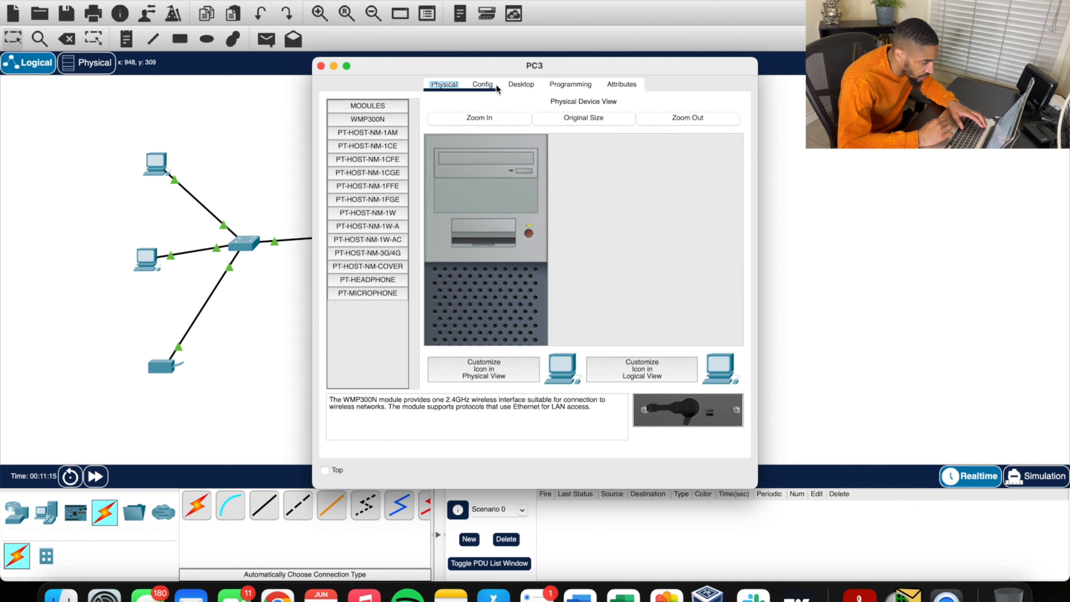
pyautogui.click(490, 87)
pyautogui.click(513, 219)
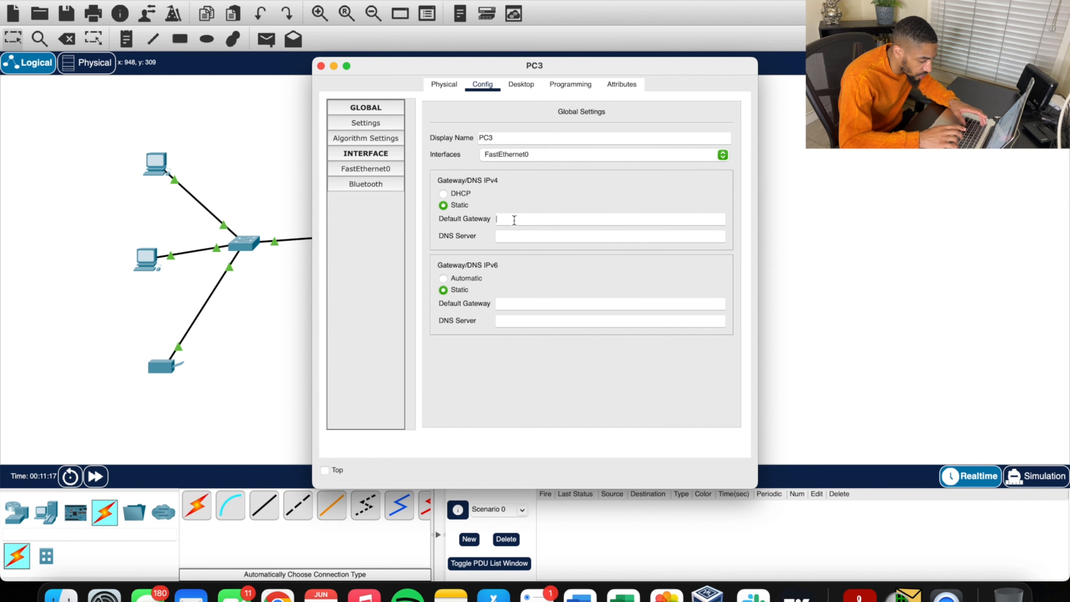
pyautogui.write('192.168.0')
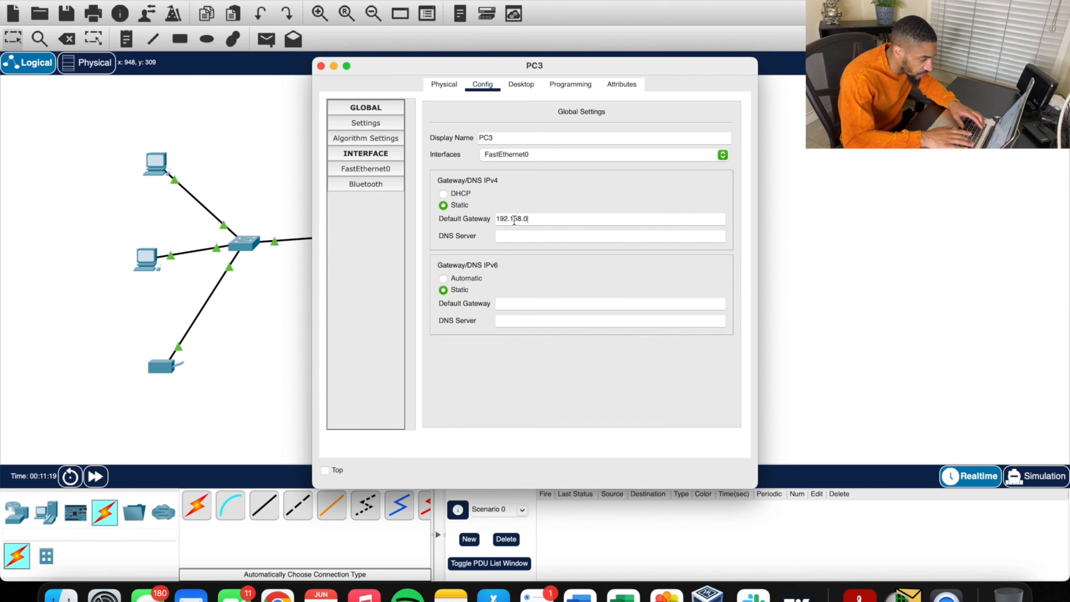
pyautogui.write('.128')
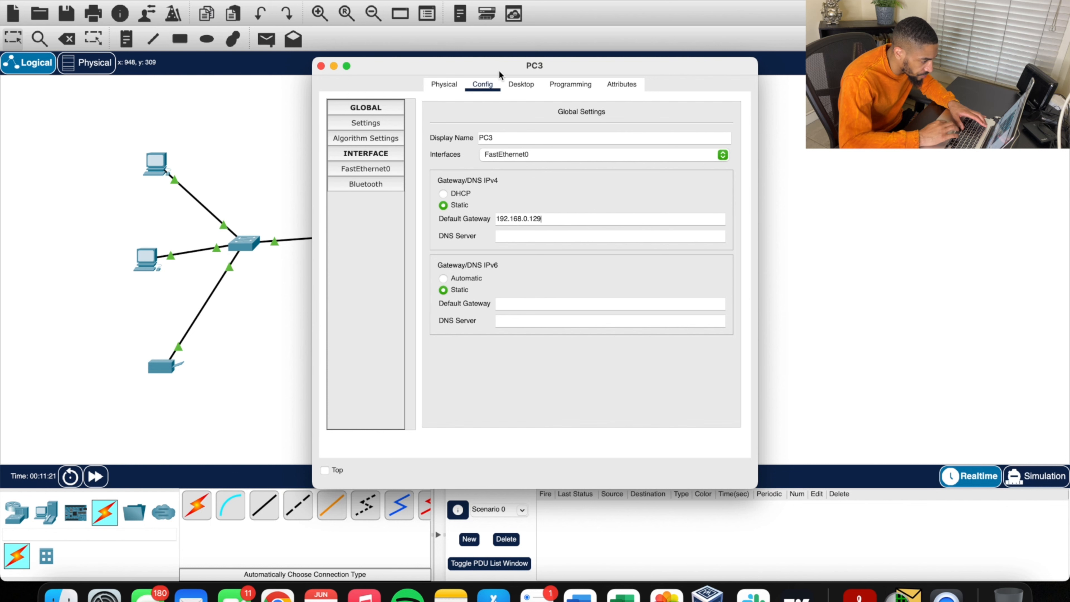
# - Give PC3 the static IPv4 address 192.168.0.131 with subnet mask 255.255.255.128 and close its window
pyautogui.click(521, 84)
pyautogui.click(378, 138)
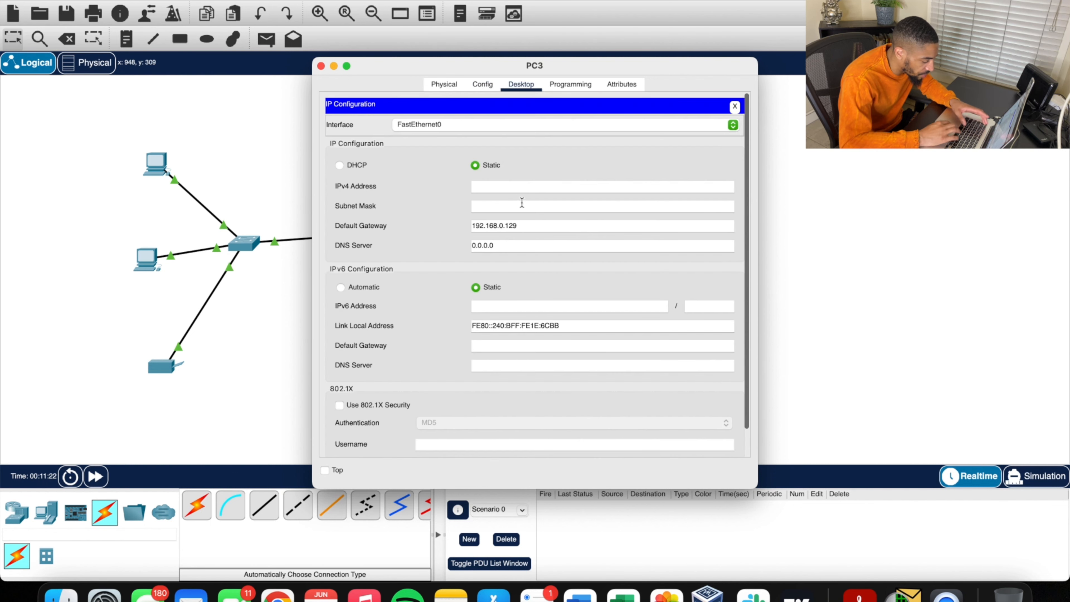
pyautogui.click(522, 190)
pyautogui.write('192.')
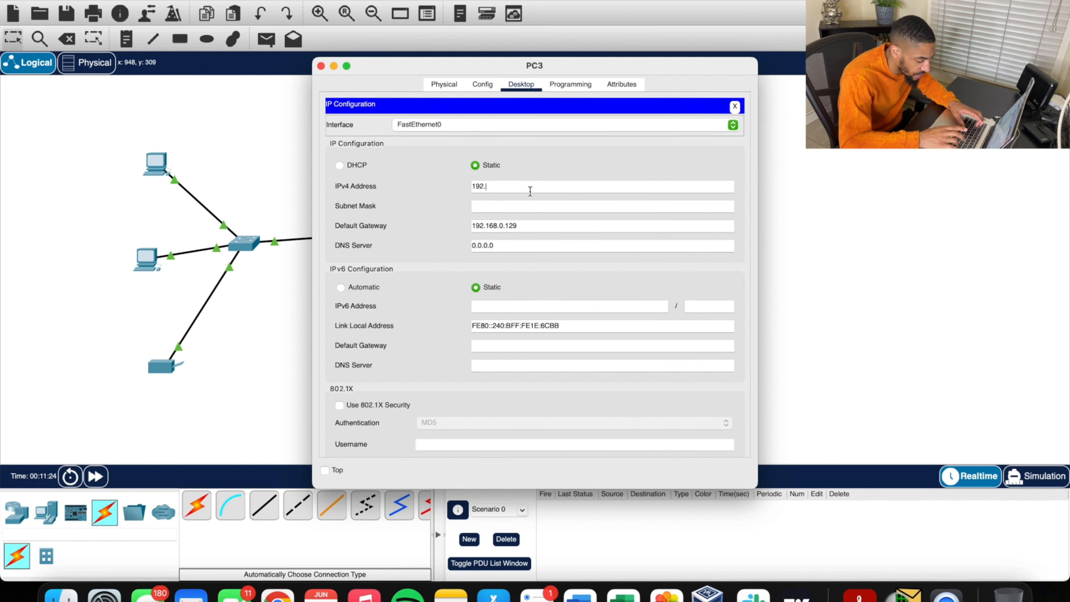
pyautogui.write('168.0.131')
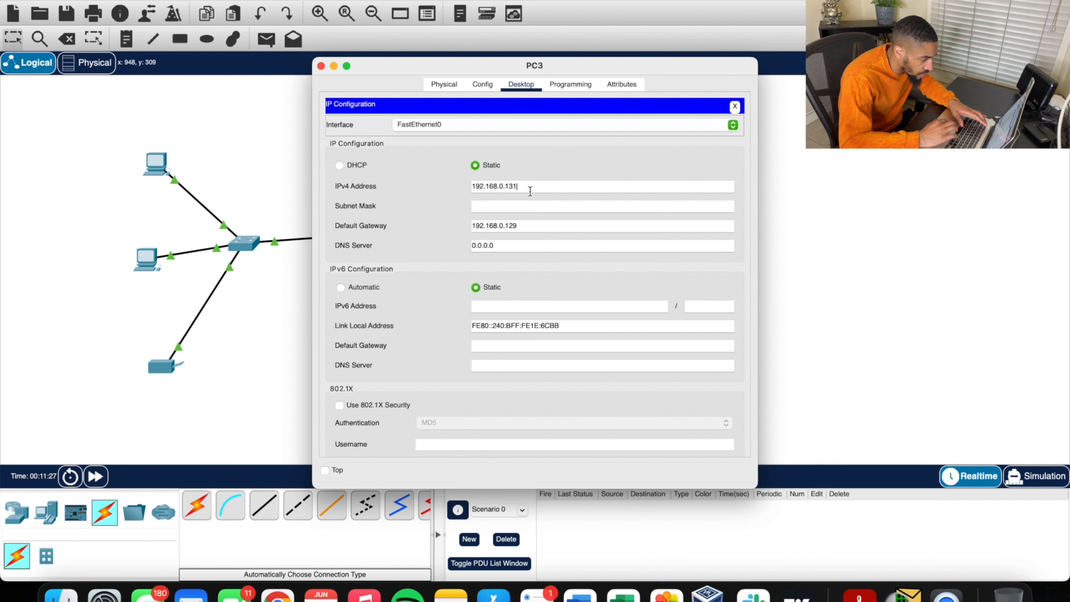
pyautogui.click(511, 206)
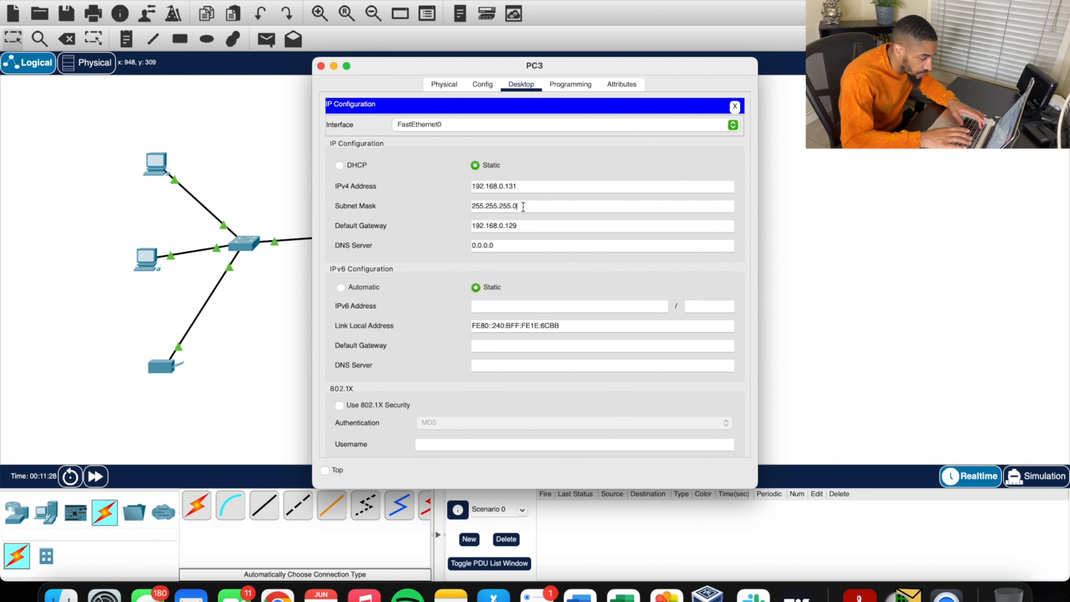
pyautogui.press('BackSpace')
pyautogui.write('128')
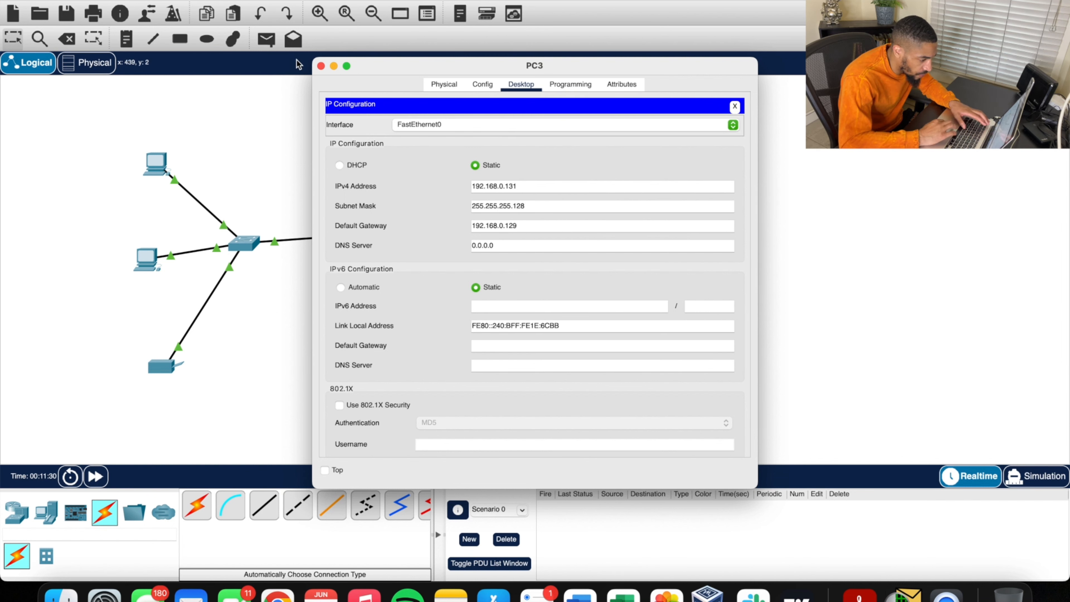
pyautogui.click(320, 66)
# - Set the IPv4 default gateway of Printer1 to 192.168.0.129
pyautogui.click(664, 348)
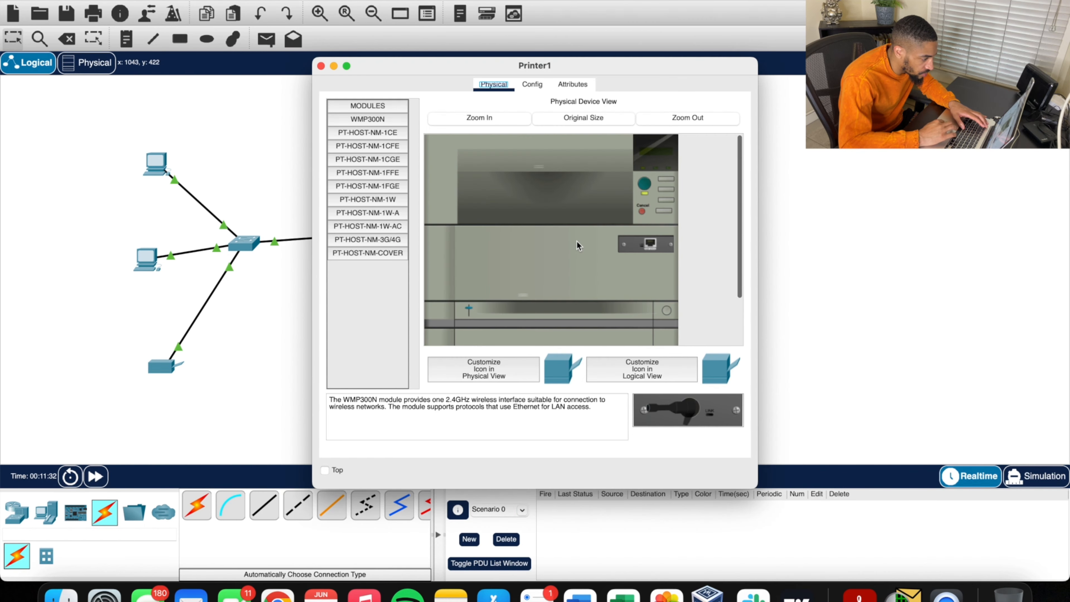
pyautogui.click(532, 85)
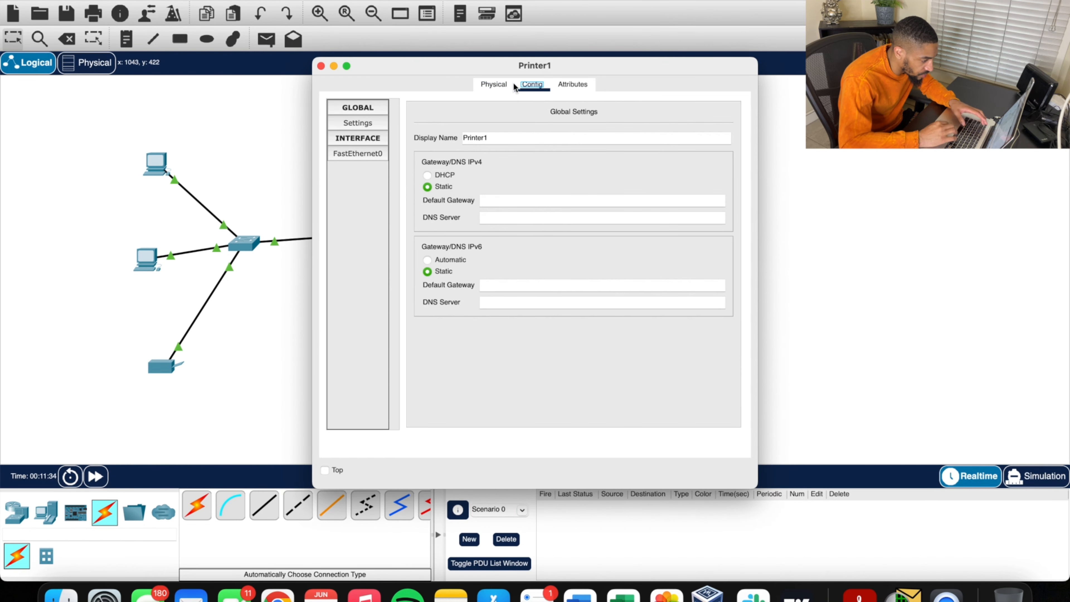
pyautogui.click(488, 199)
pyautogui.write('1')
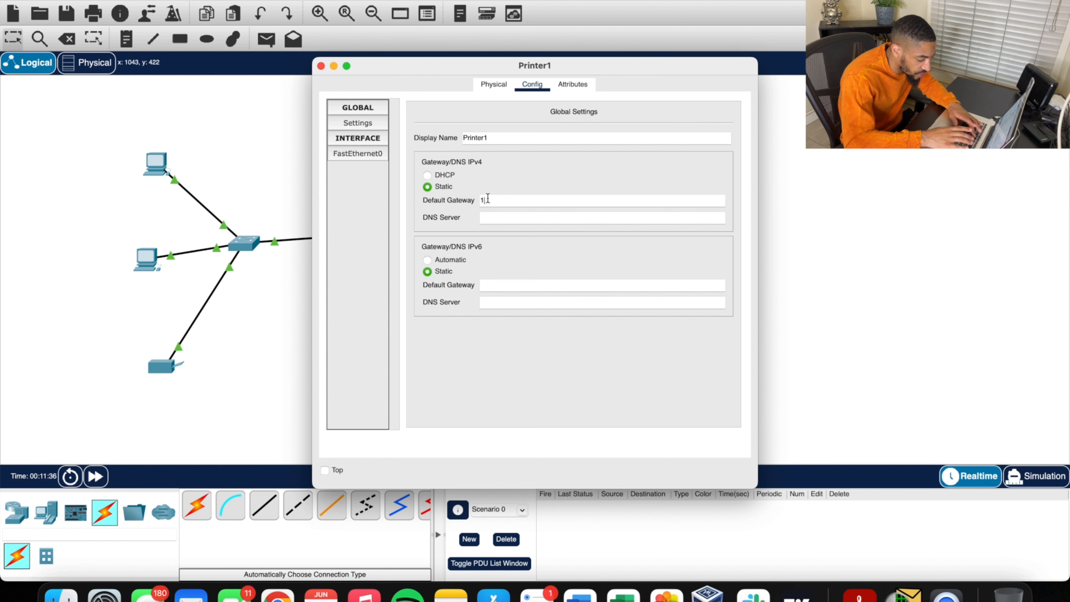
pyautogui.write('92.168.0')
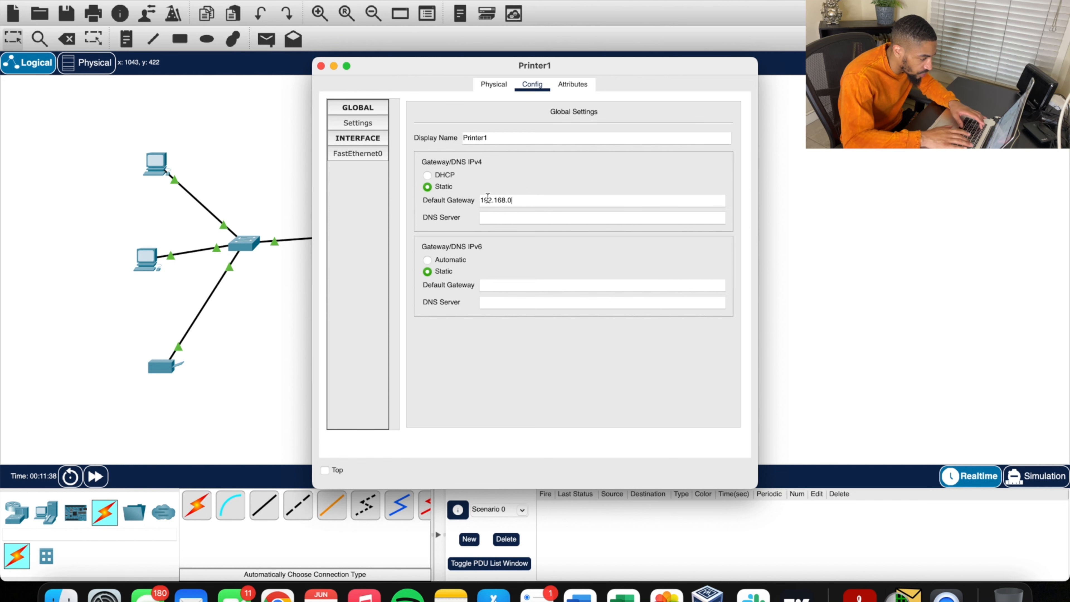
pyautogui.write('.129')
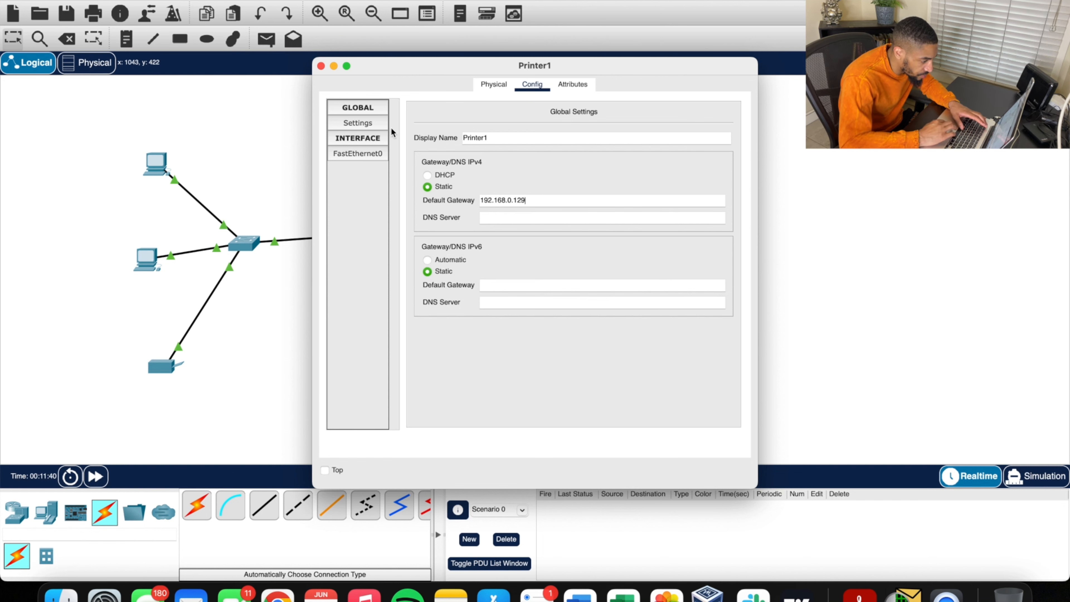
# - Give Printer1 the static IPv4 address 192.168.0.132 with subnet mask 255.255.255.128 and close its window
pyautogui.click(360, 154)
pyautogui.click(590, 228)
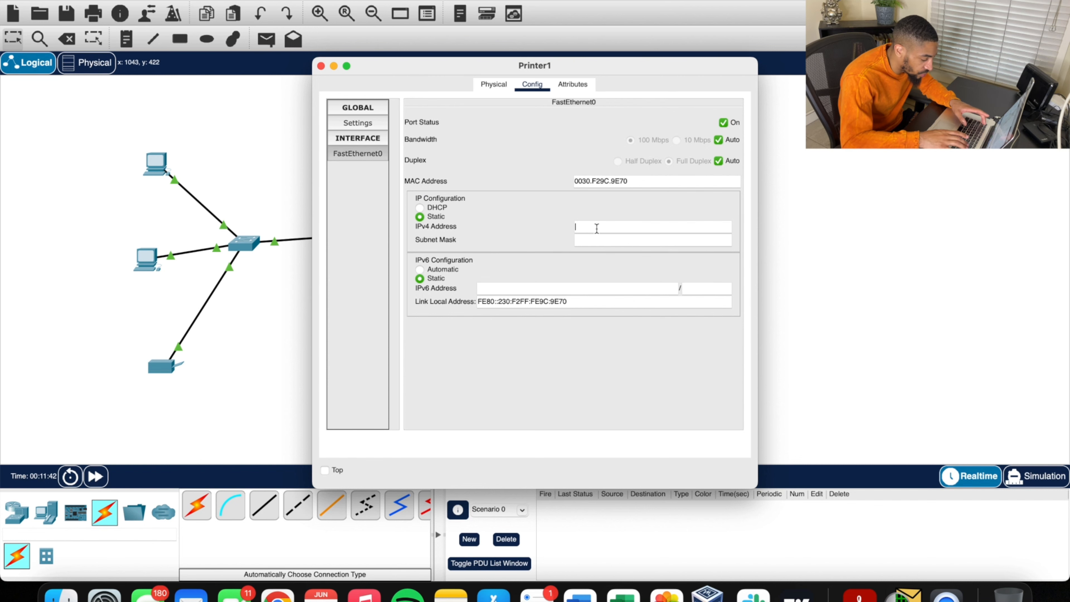
pyautogui.write('192.1')
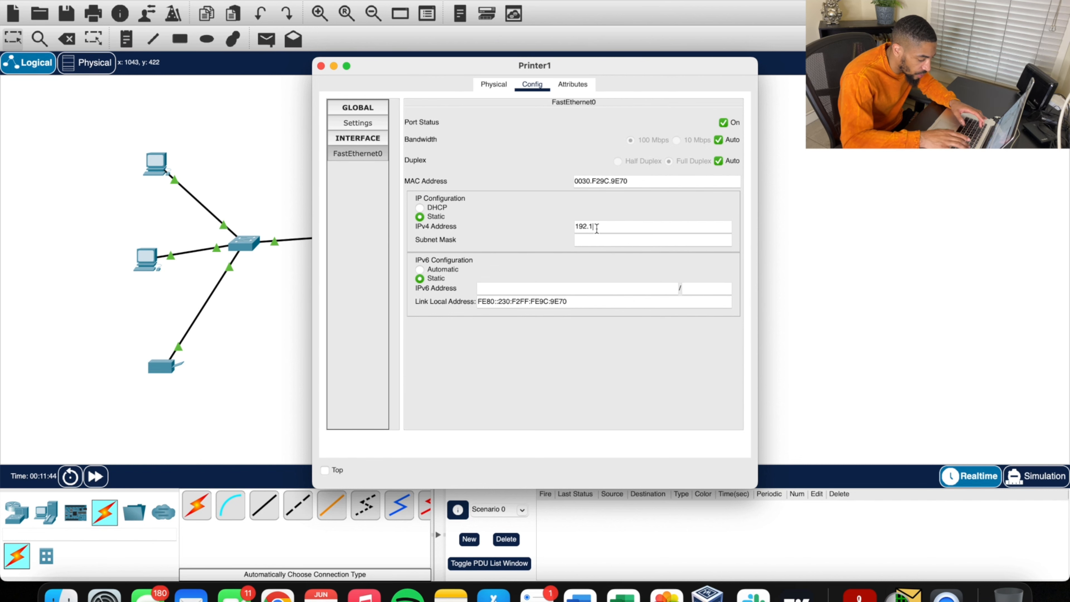
pyautogui.write('68.0.132')
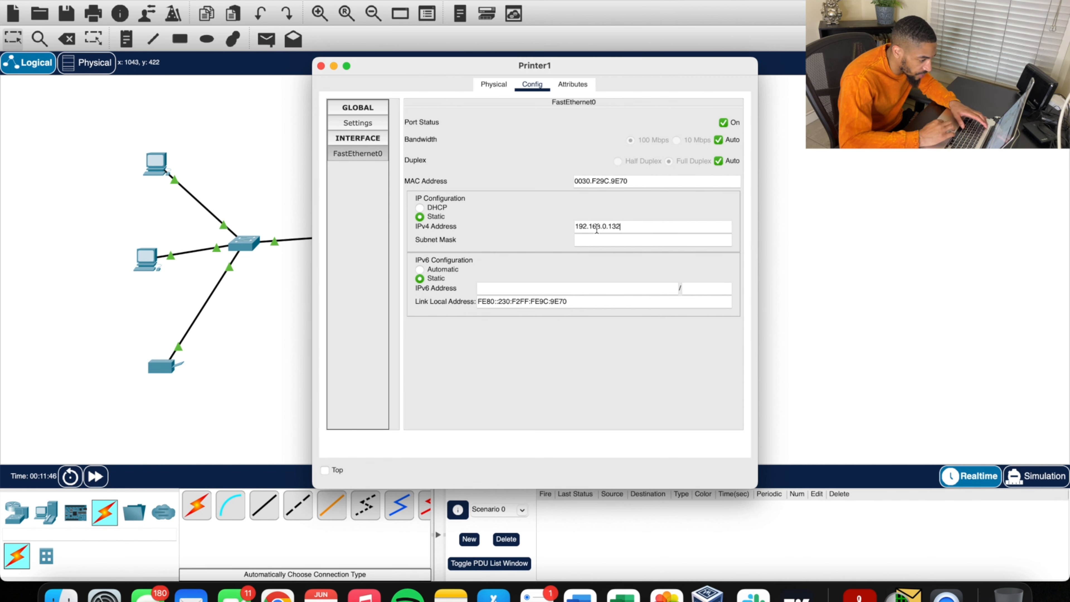
pyautogui.click(595, 239)
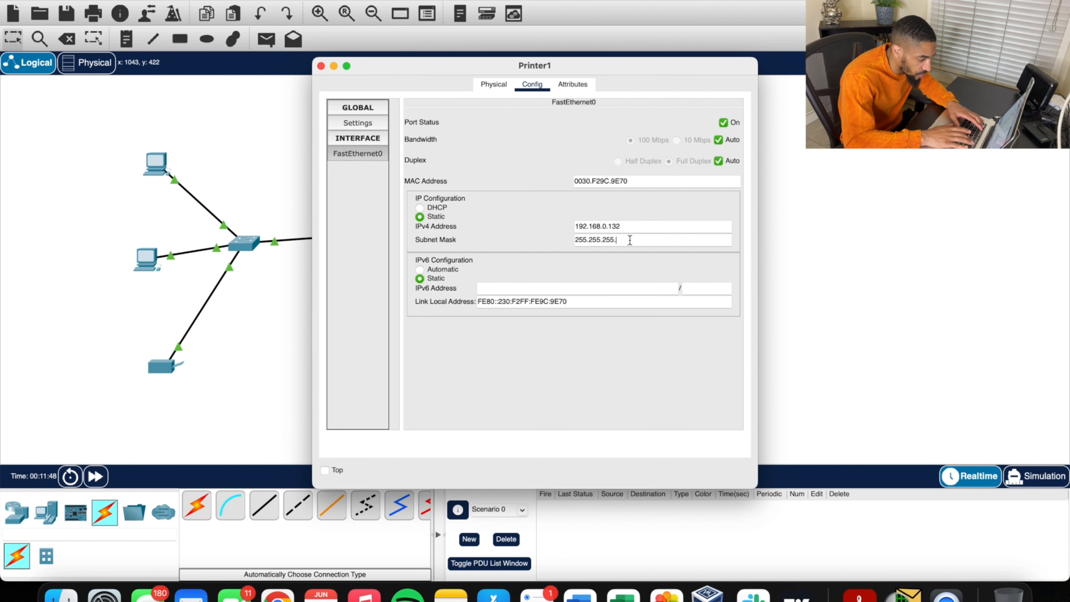
pyautogui.write('128')
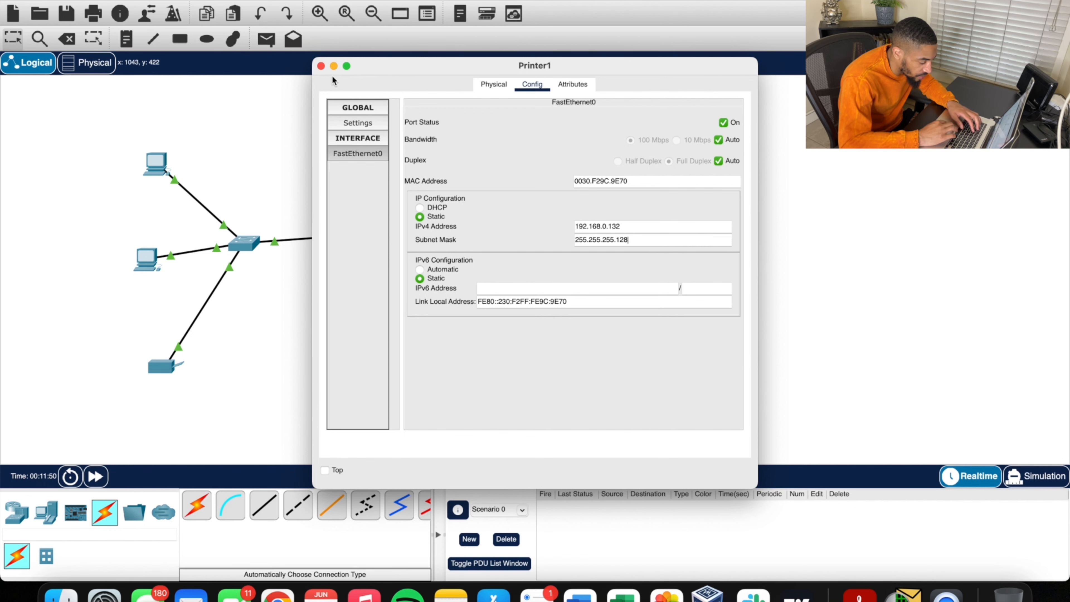
pyautogui.click(320, 66)
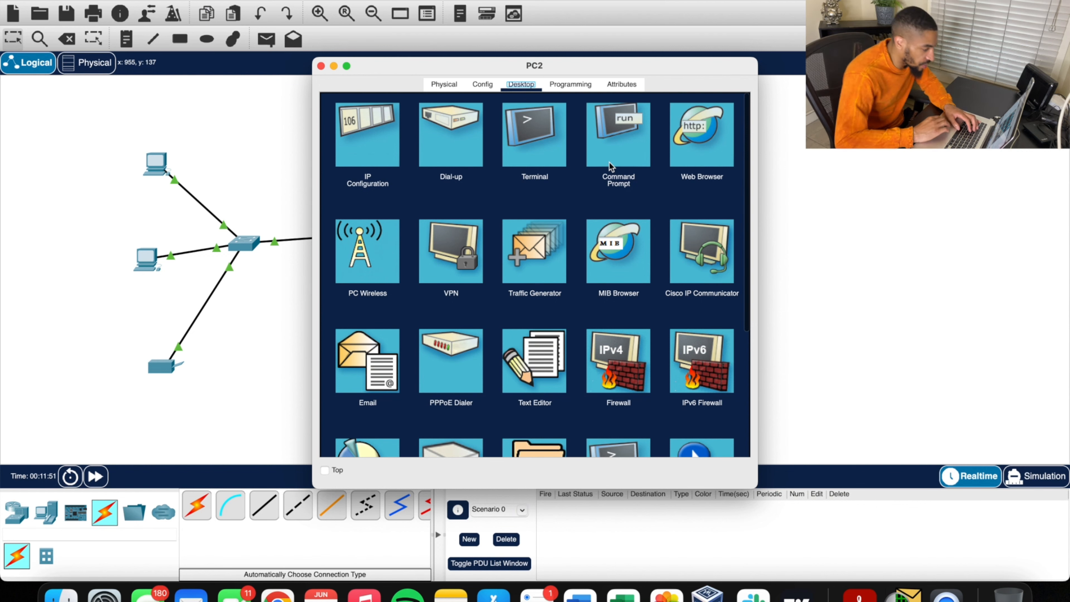
# - Open PC2's Command Prompt and ping its default gateway at 192.168.0.129
pyautogui.click(606, 142)
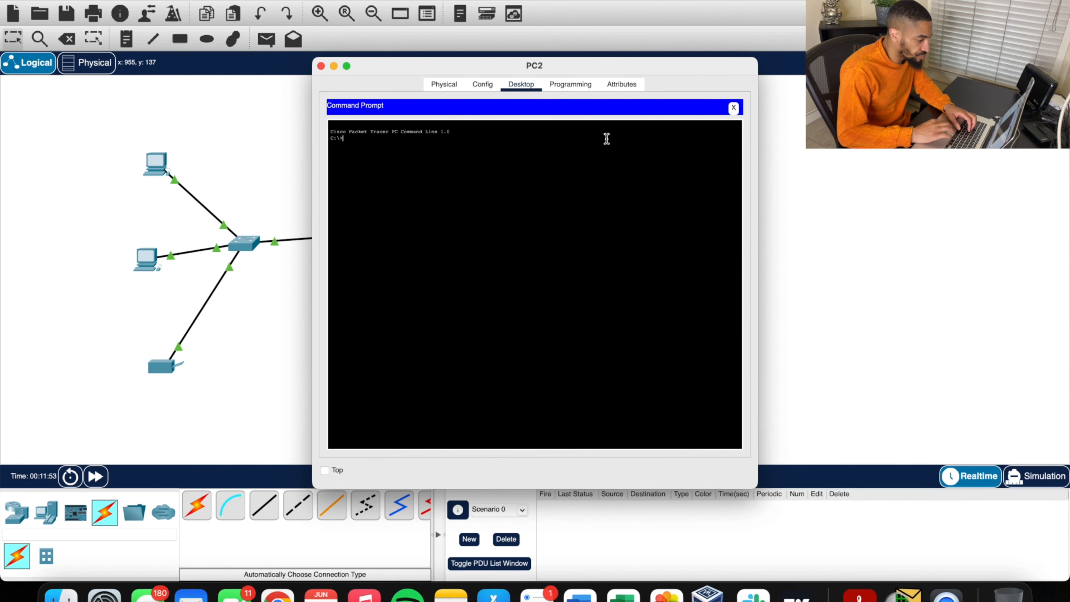
pyautogui.press('Return')
pyautogui.press('Return')
pyautogui.press('Return')
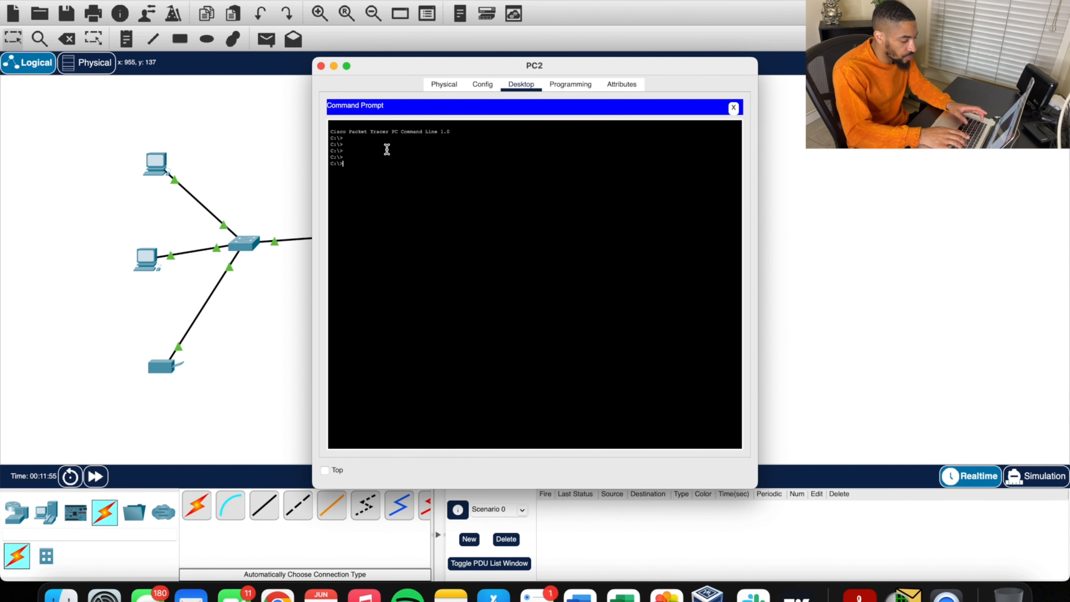
pyautogui.write('pin')
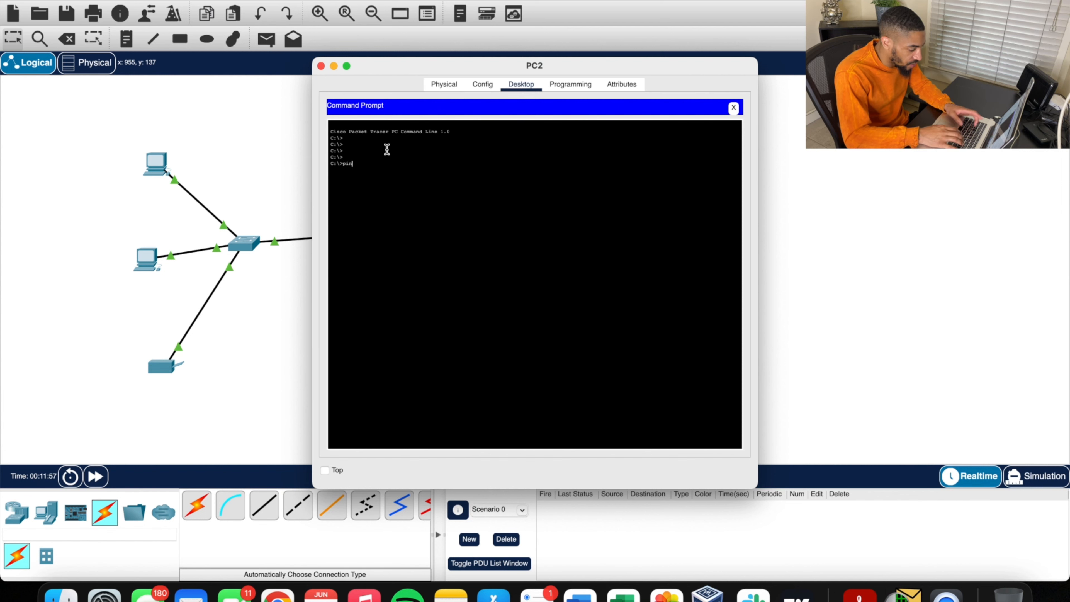
pyautogui.write('g 192.')
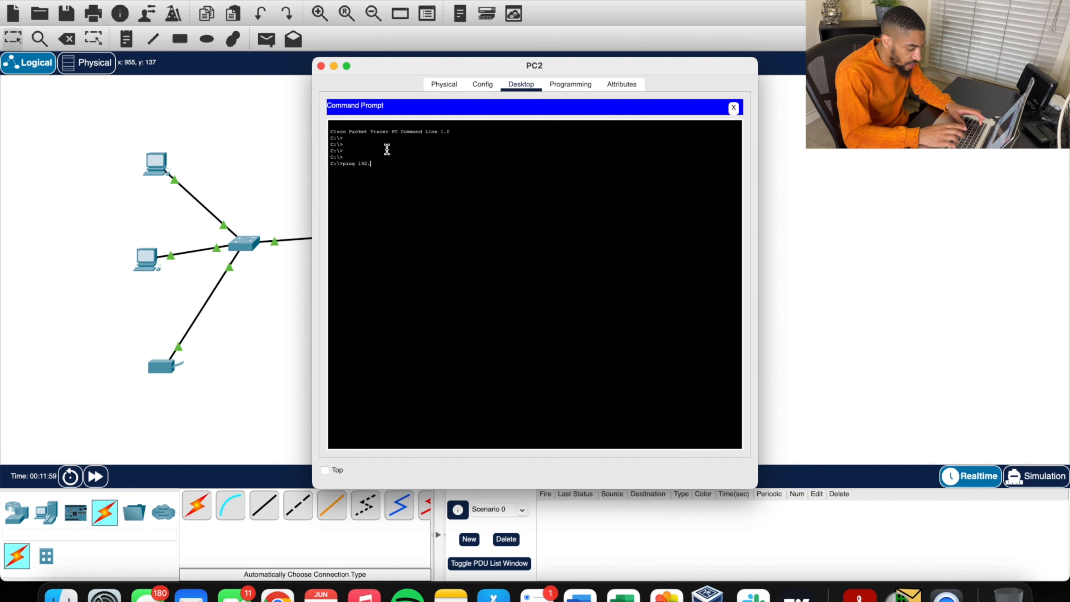
pyautogui.write('168.0.129')
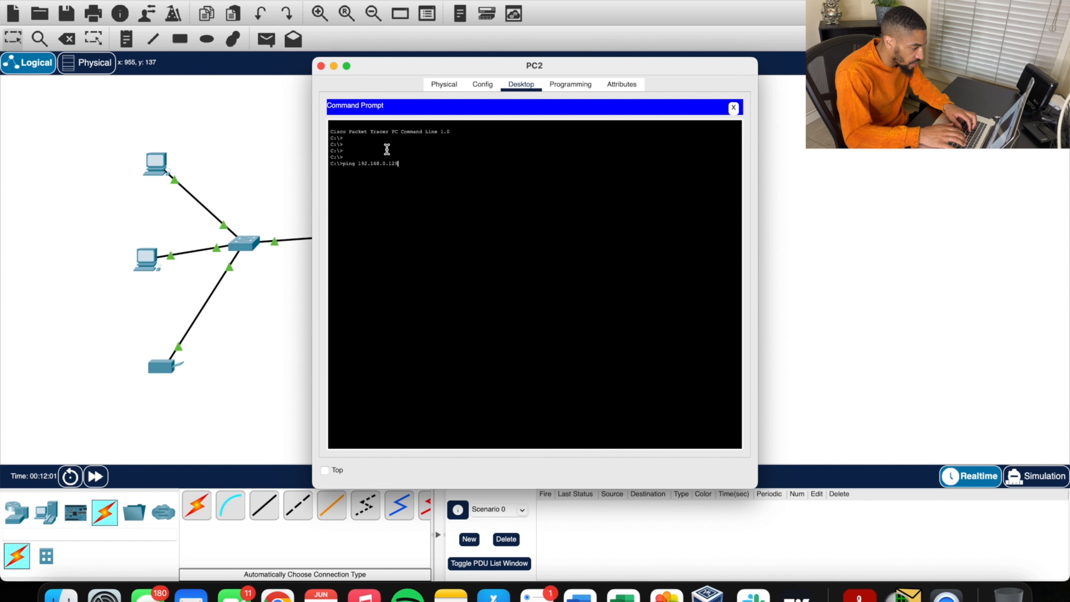
pyautogui.press('Return')
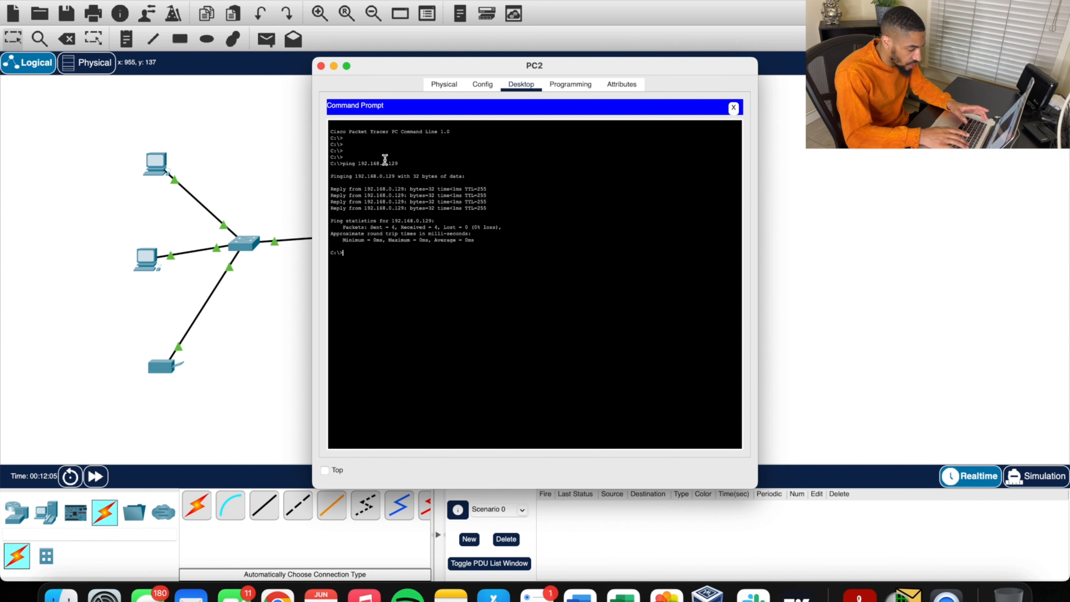
# - Try to test the connection from PC2 to Printer1 by running only the address 192.168.0.132
pyautogui.write('192')
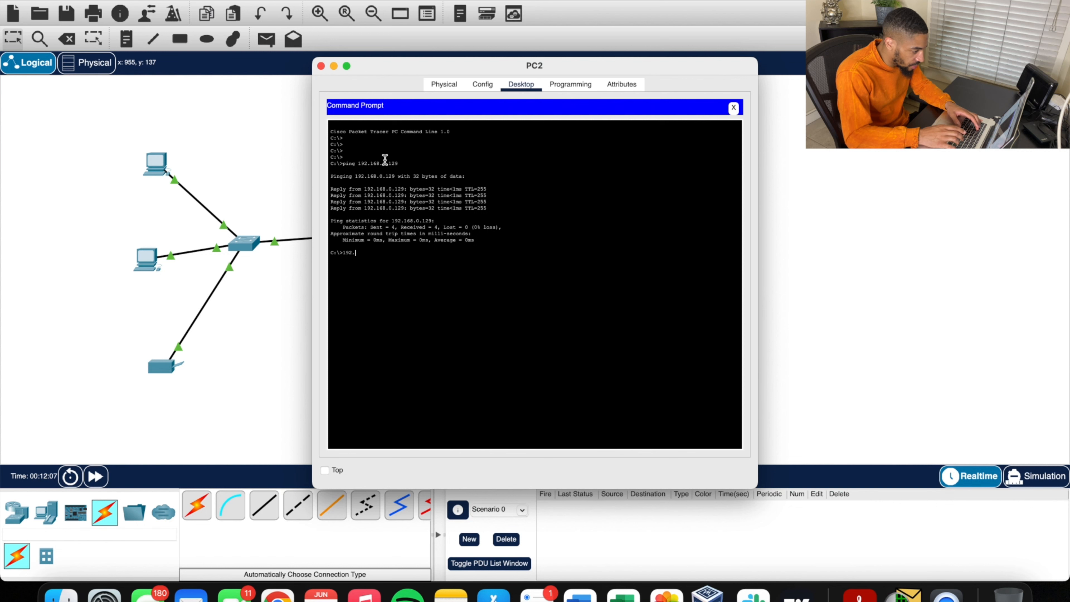
pyautogui.write('.1')
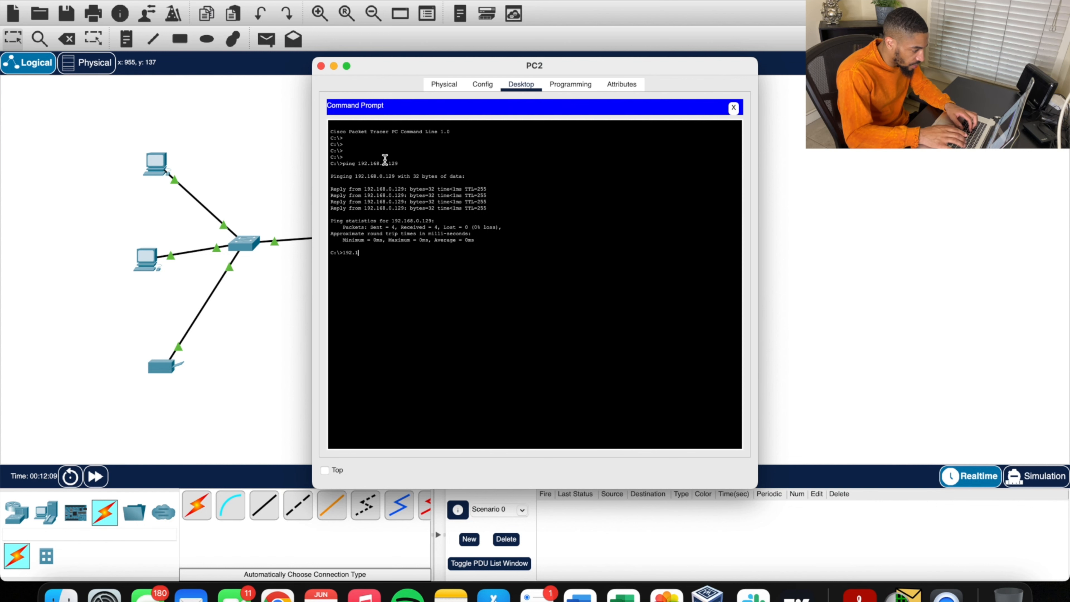
pyautogui.write('68.0')
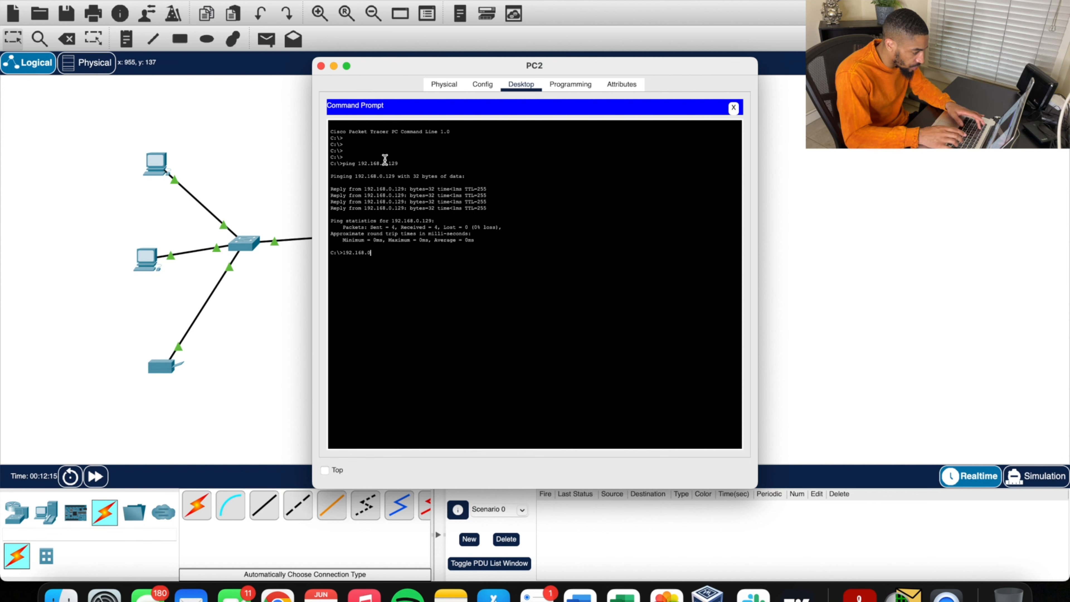
pyautogui.write('.132')
pyautogui.press('Return')
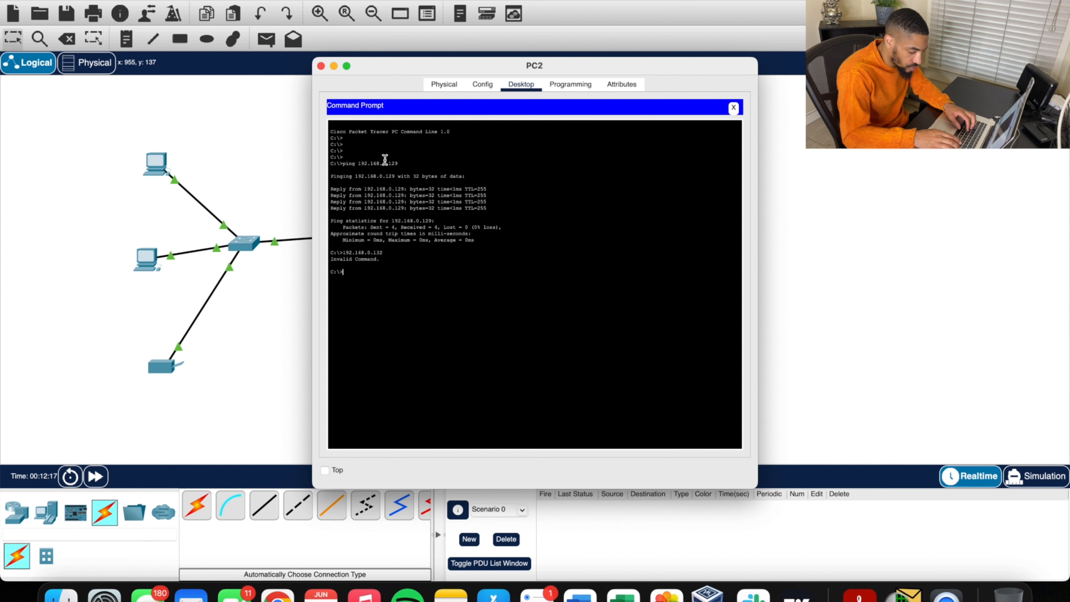
# - Ping Printer1 at 192.168.0.132 from PC2's Command Prompt
pyautogui.write('ping')
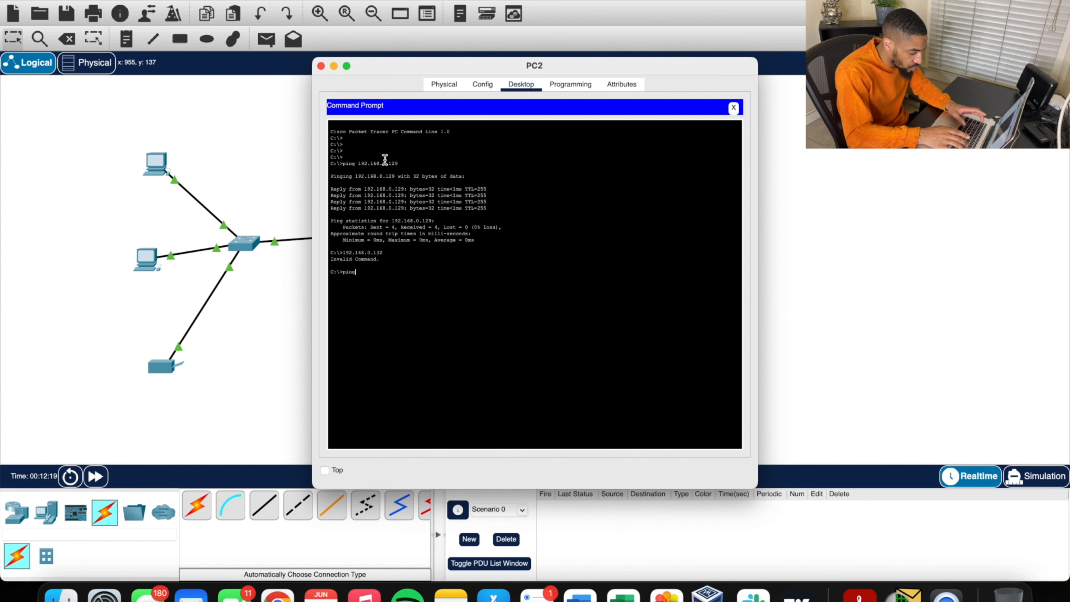
pyautogui.write(' 192.168')
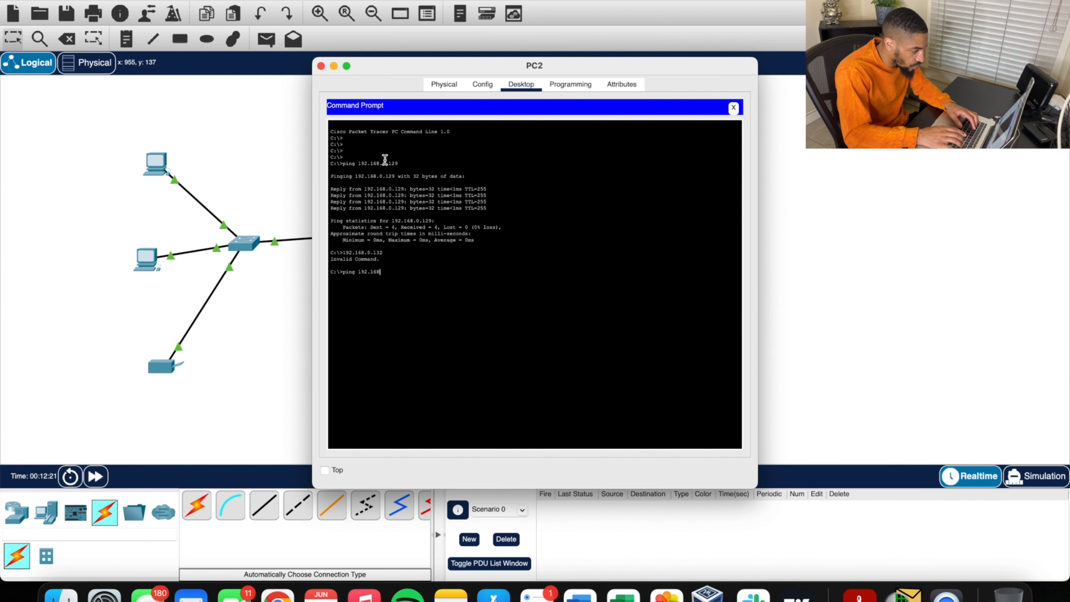
pyautogui.write('.0.132')
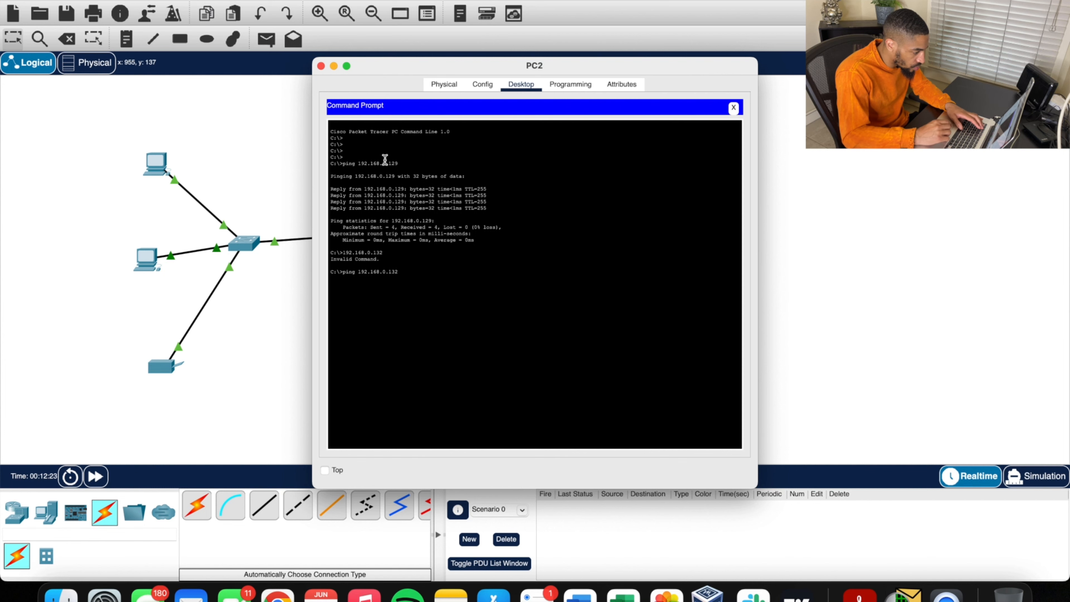
pyautogui.press('Return')
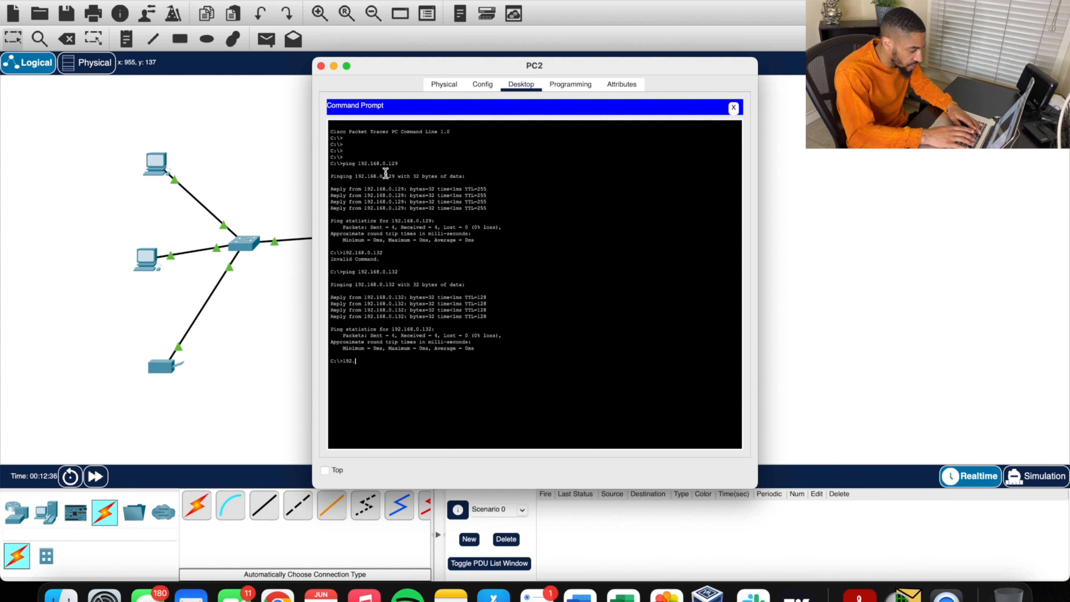
# - Ping 192.168.0.2 in the other subnet from PC2's Command Prompt and close the PC2 window
pyautogui.write('168.0')
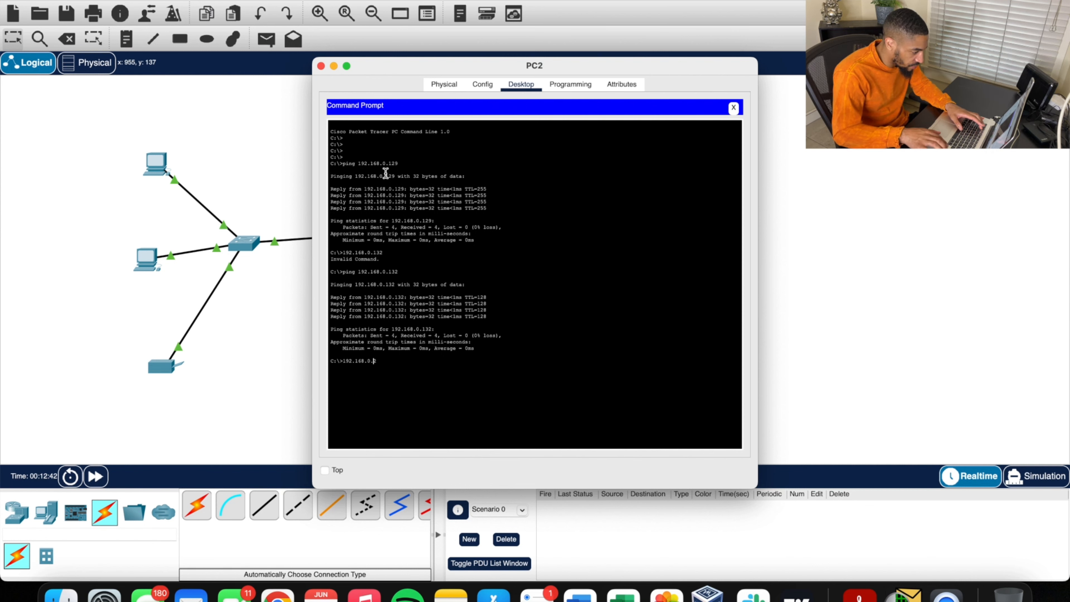
pyautogui.write('.2')
pyautogui.press('Home')
pyautogui.write('ping')
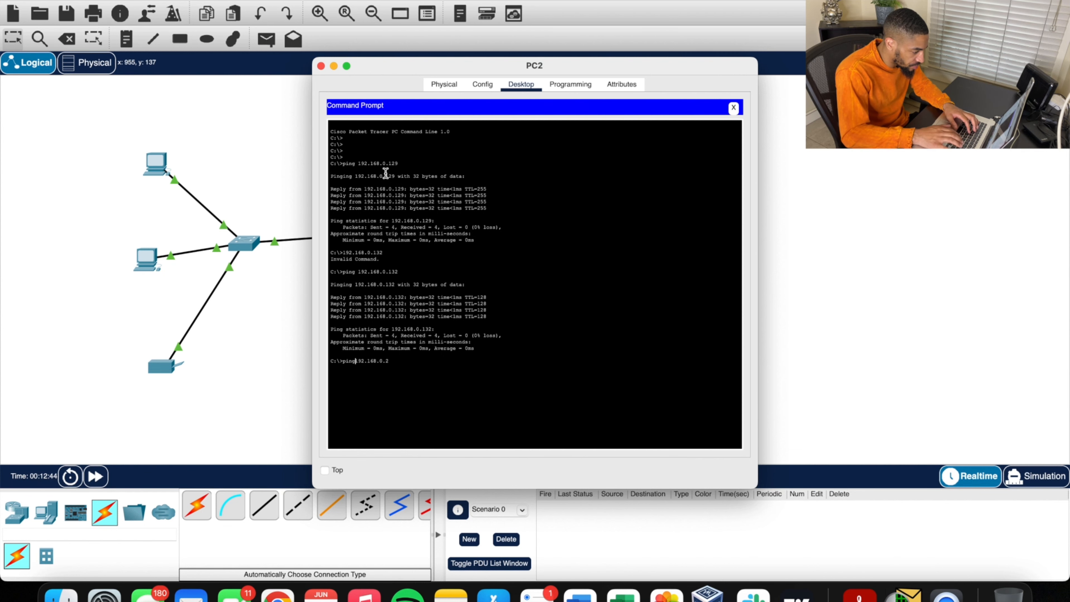
pyautogui.press('Return')
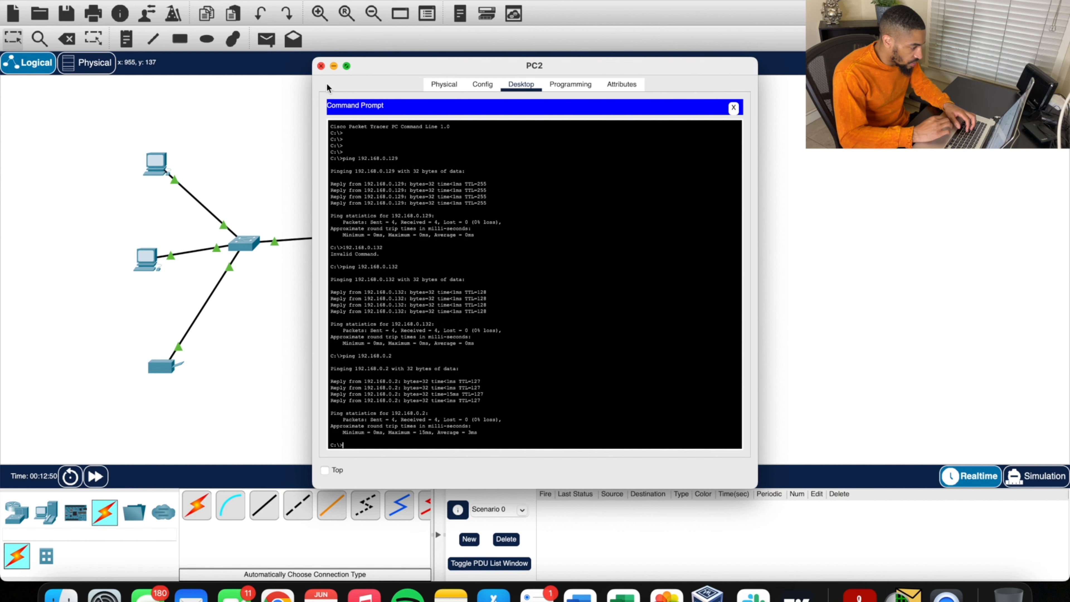
pyautogui.click(321, 66)
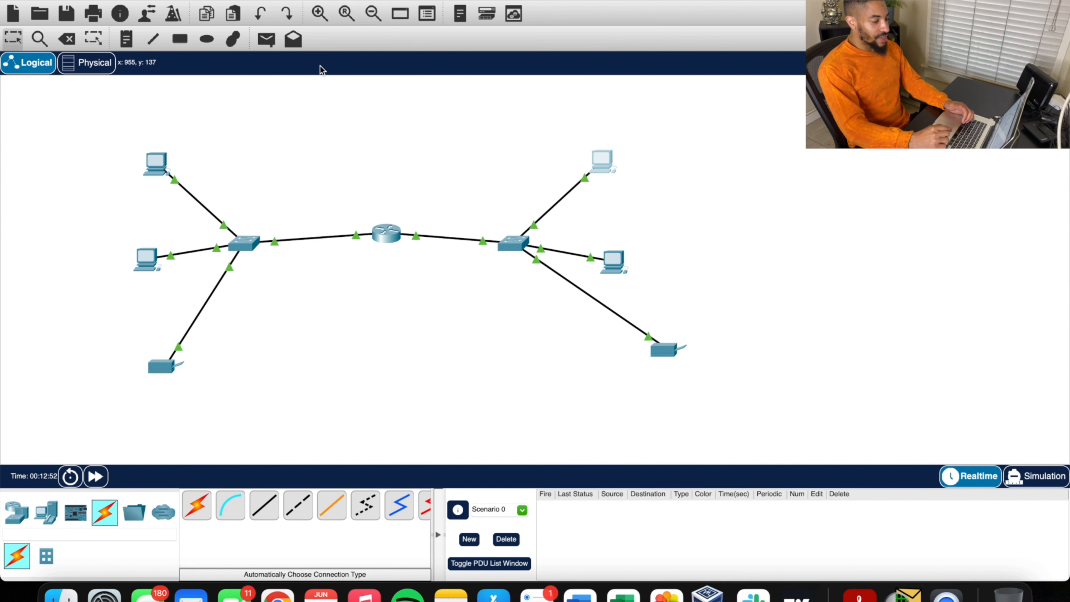